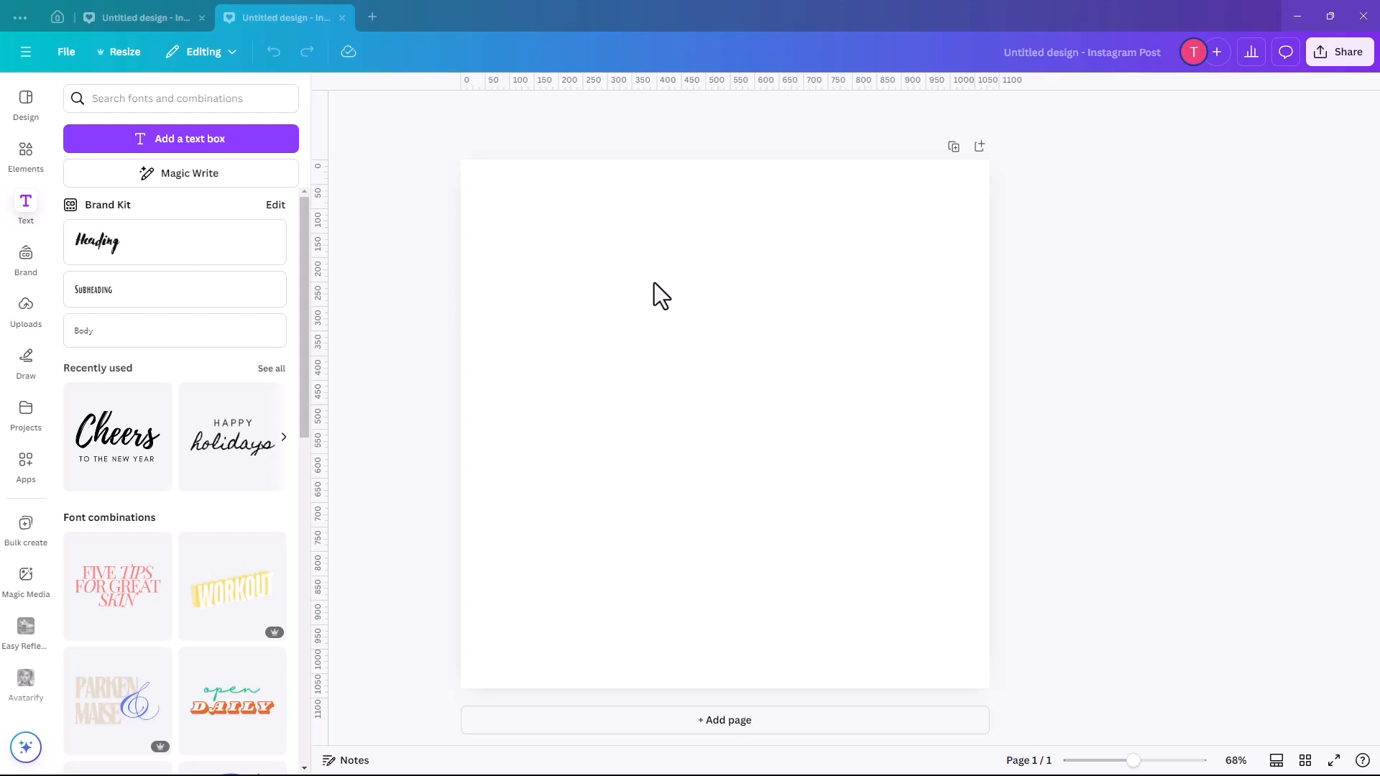
- Add a circle from the basic shapes to the page and move it to just below the page centre
left_click(26, 155)
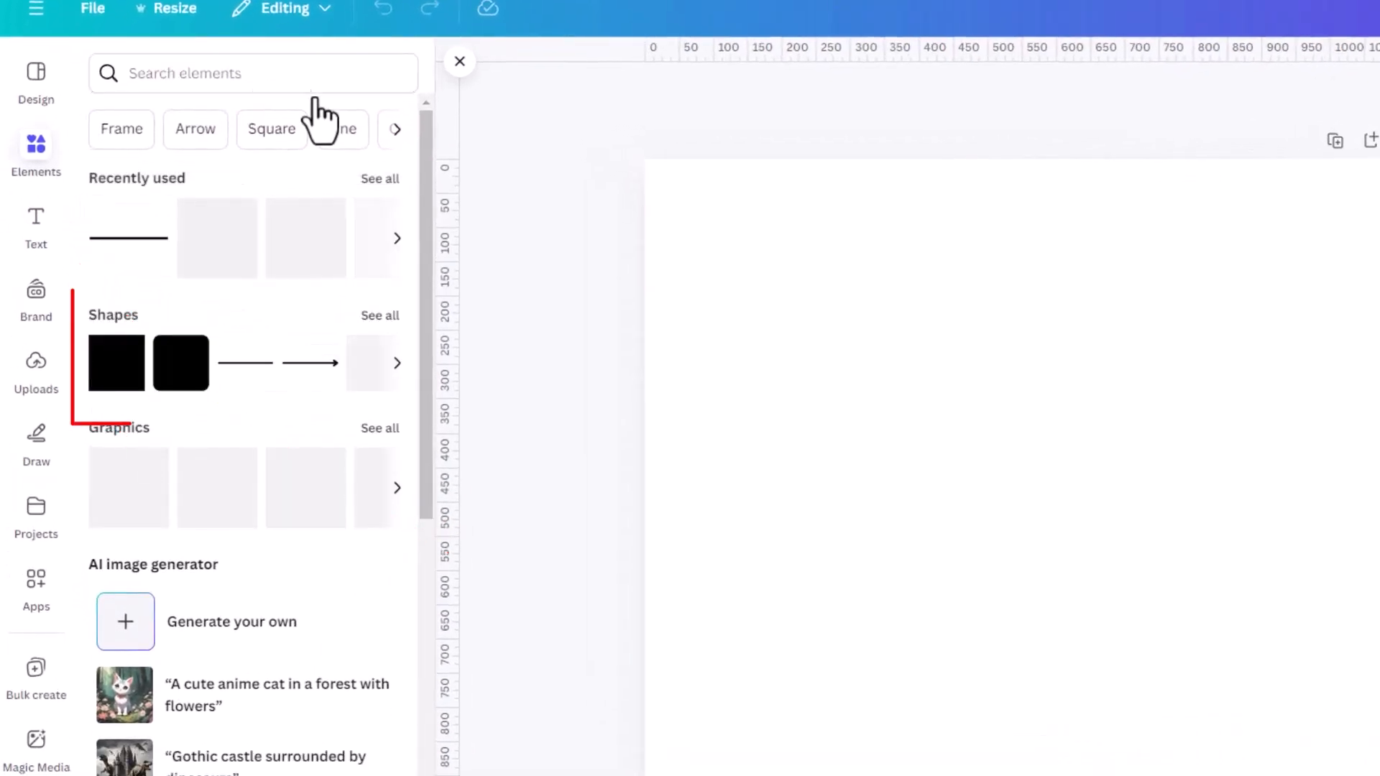
left_click(378, 317)
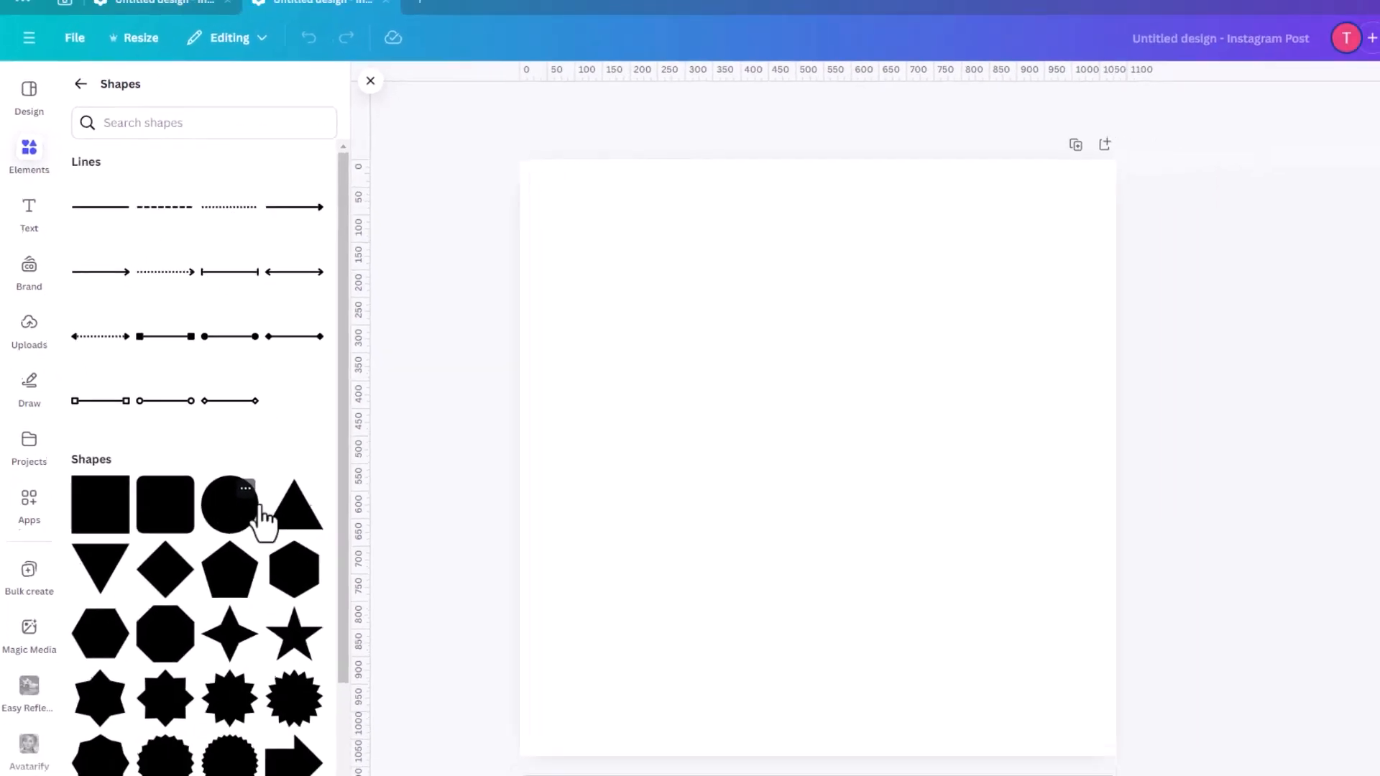
left_click_drag(638, 339, 580, 288)
left_click(921, 428)
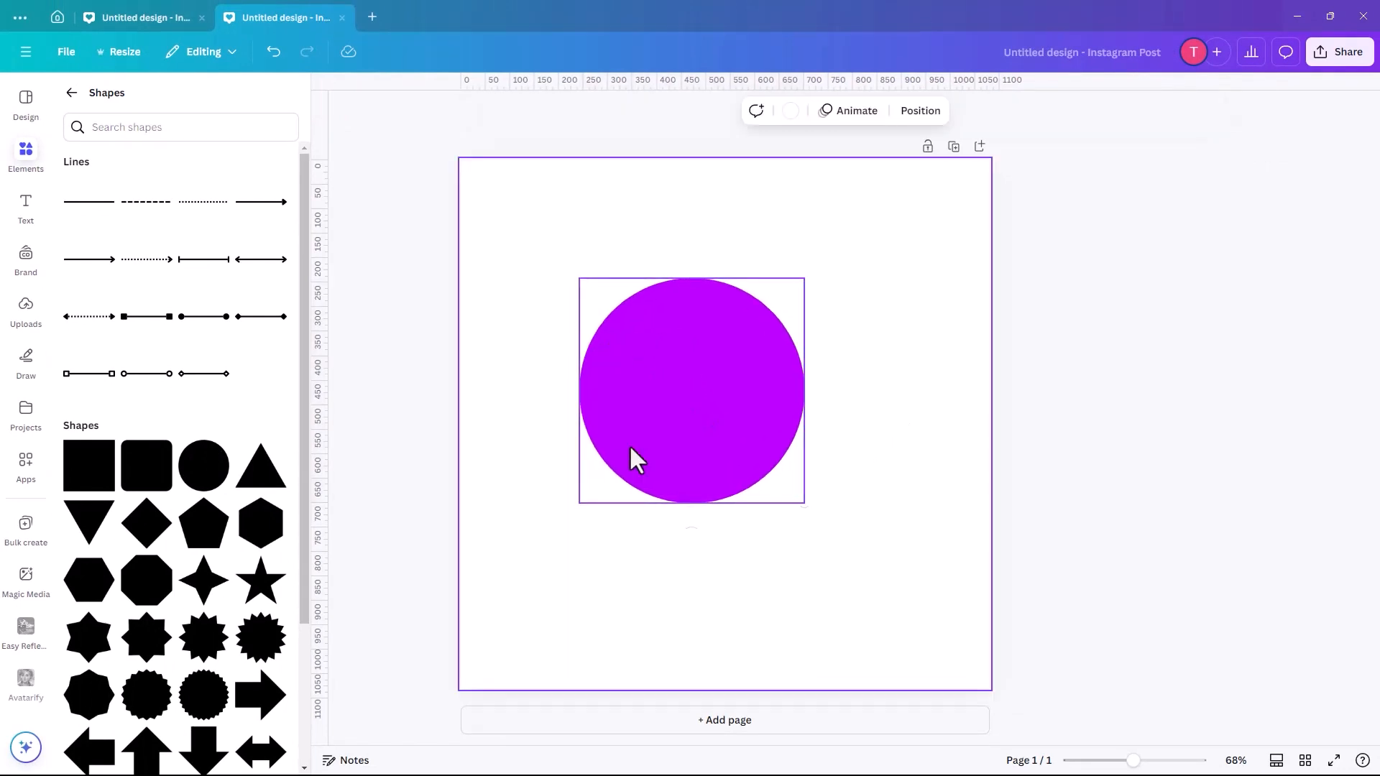
left_click_drag(728, 420, 753, 456)
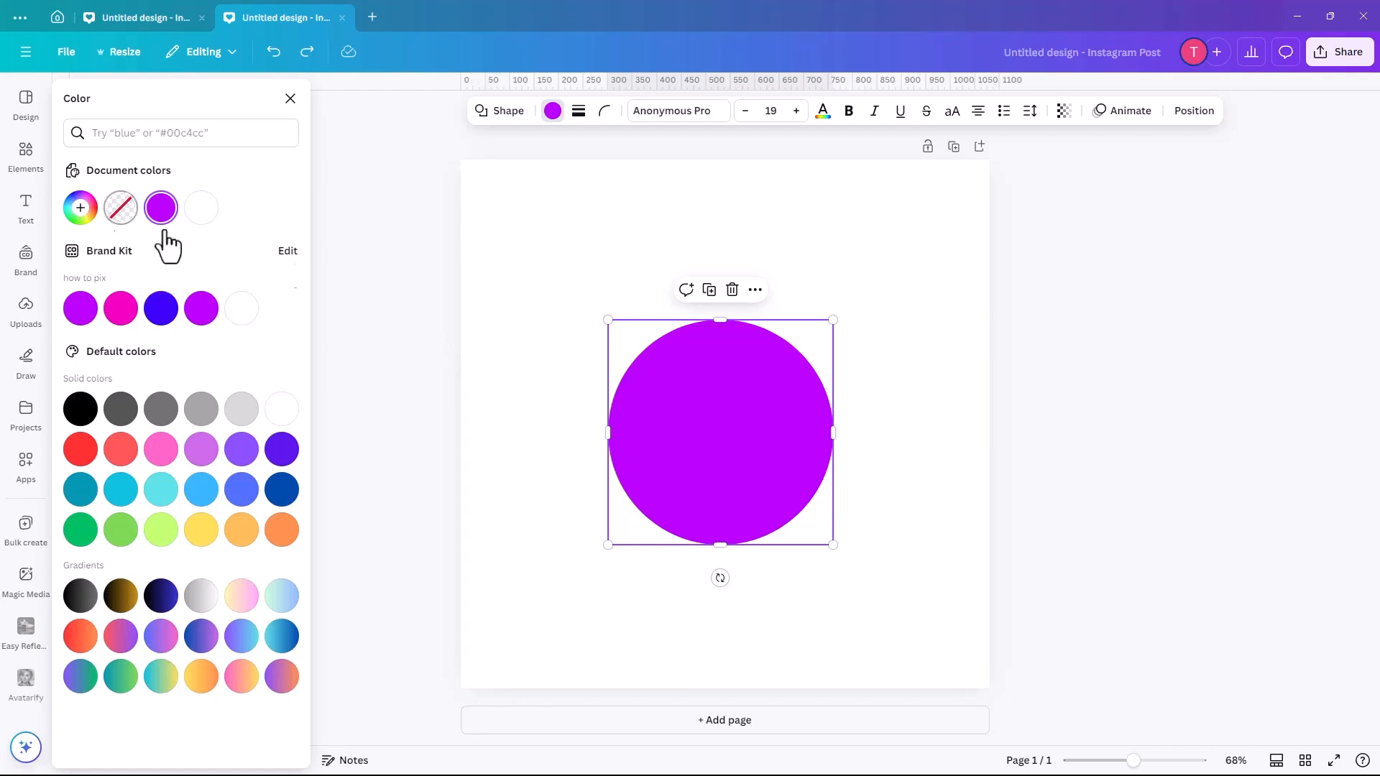
- Remove the circle's fill colour and give it a solid border with a weight of 25
left_click(119, 210)
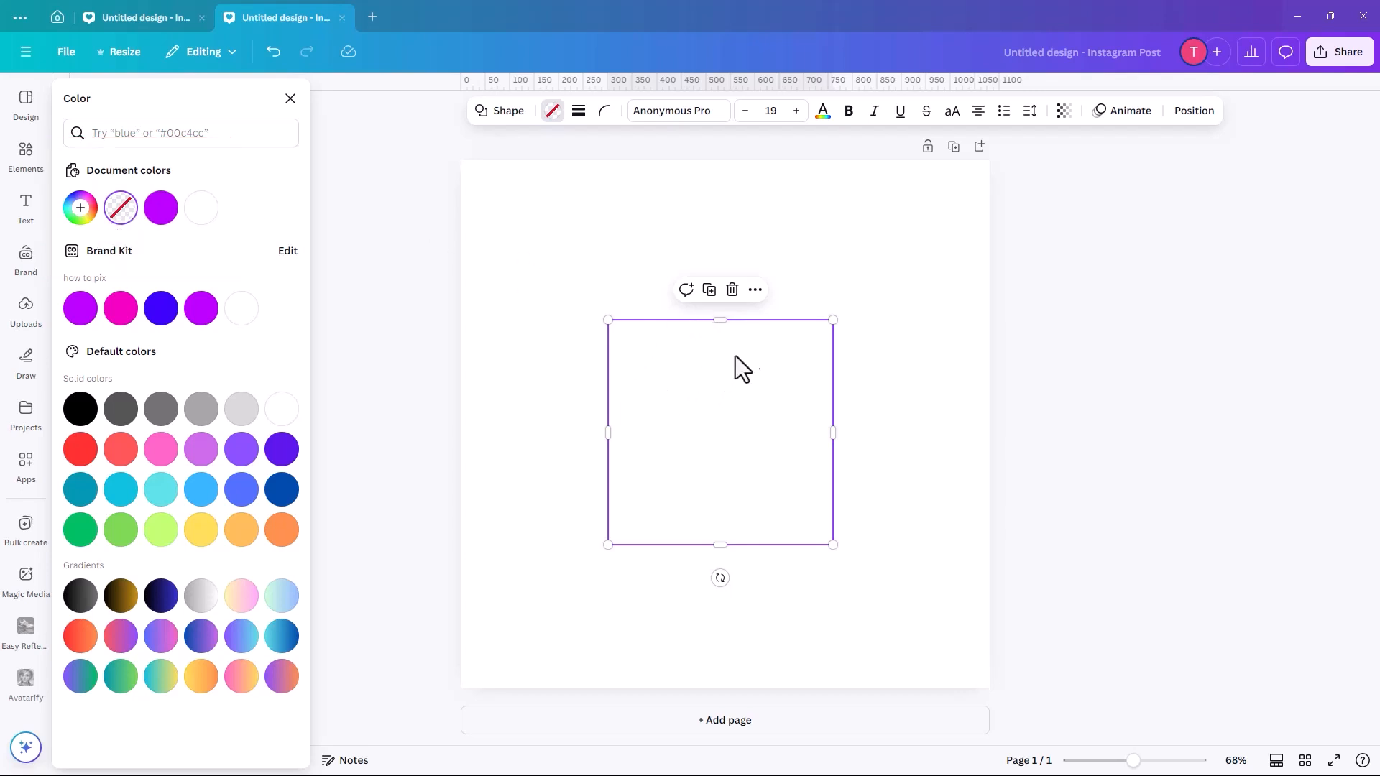
left_click(580, 115)
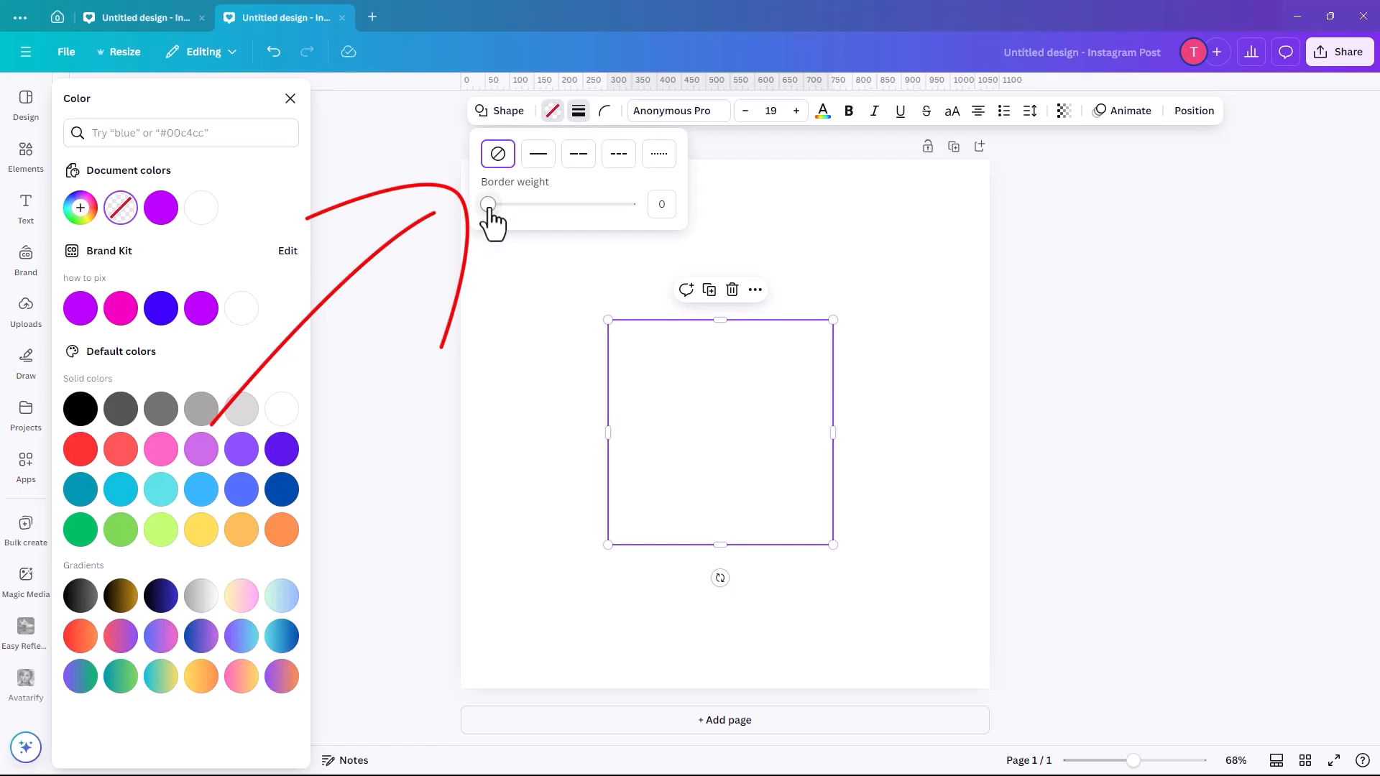
left_click_drag(489, 204, 522, 206)
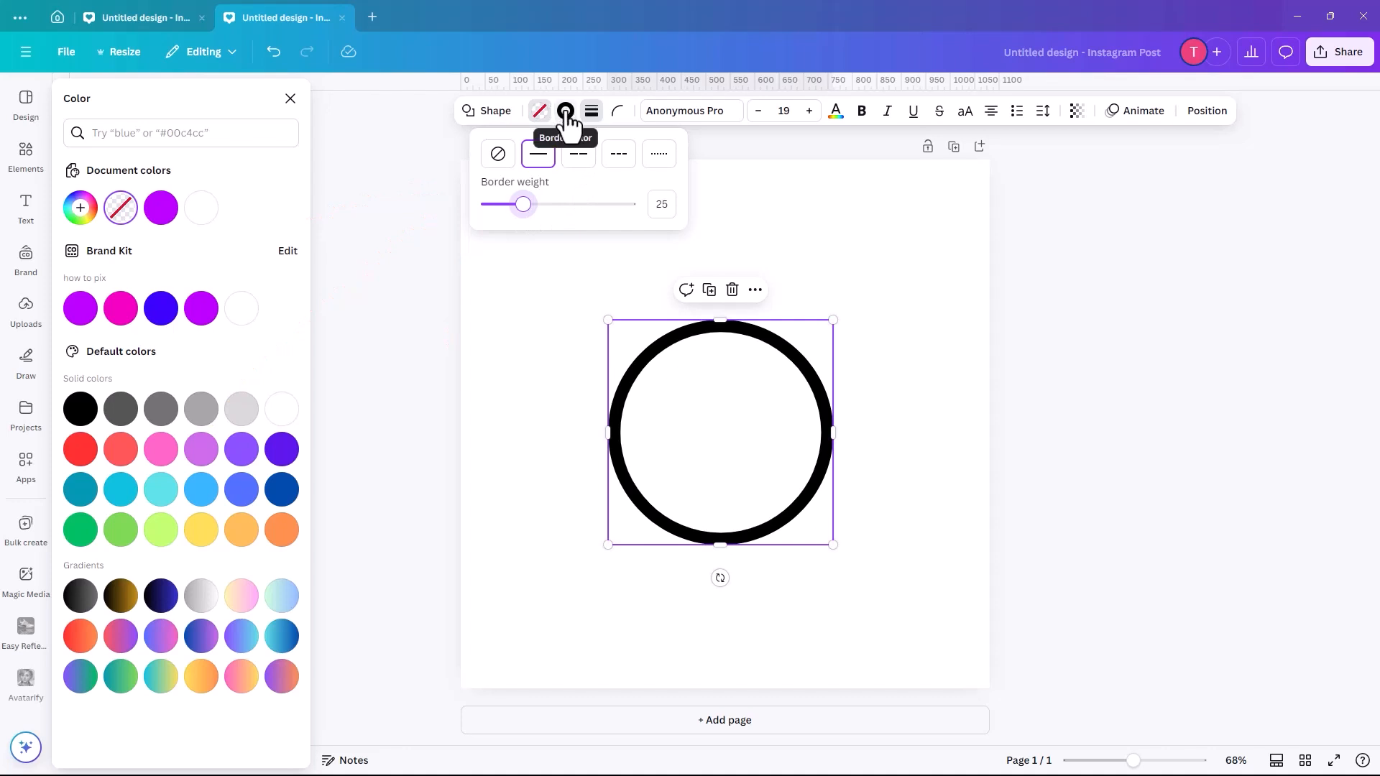
left_click(806, 230)
left_click(806, 230)
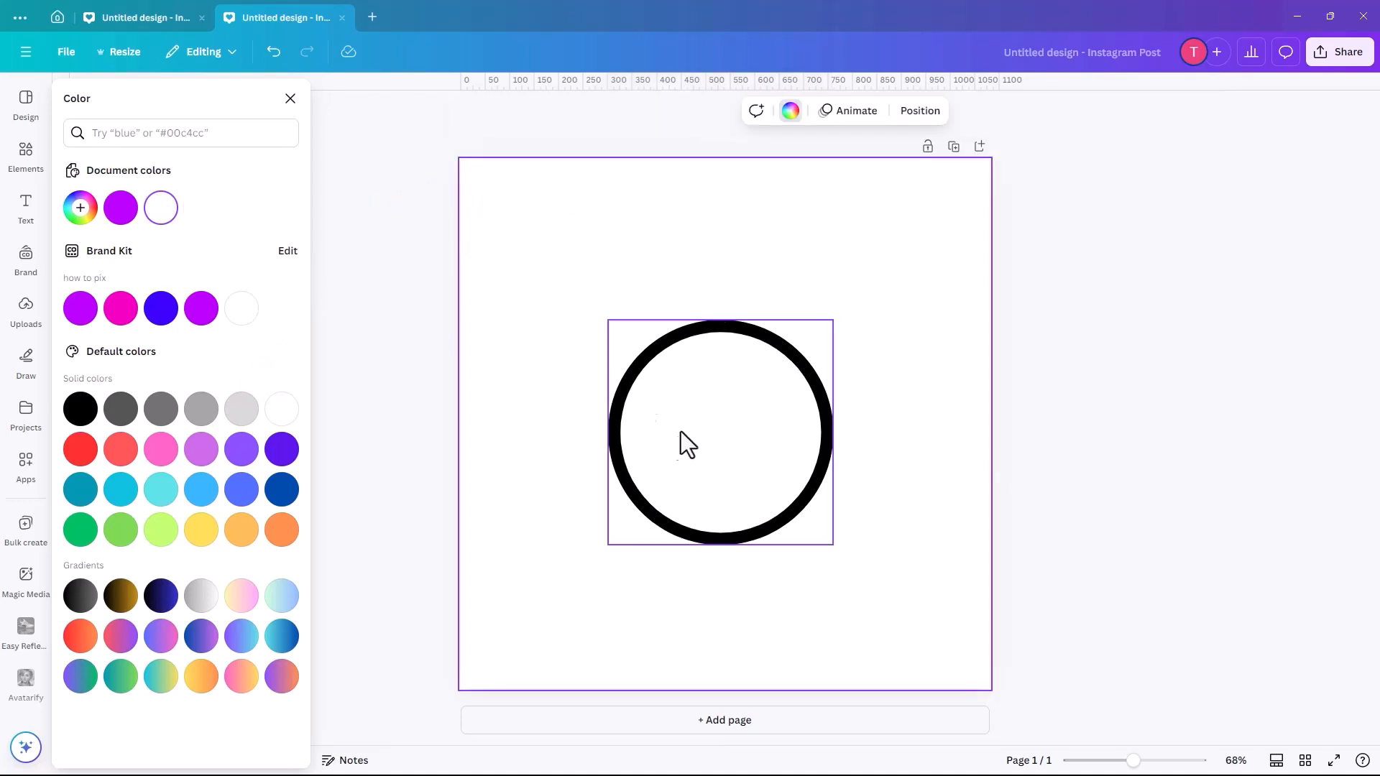
key("Escape")
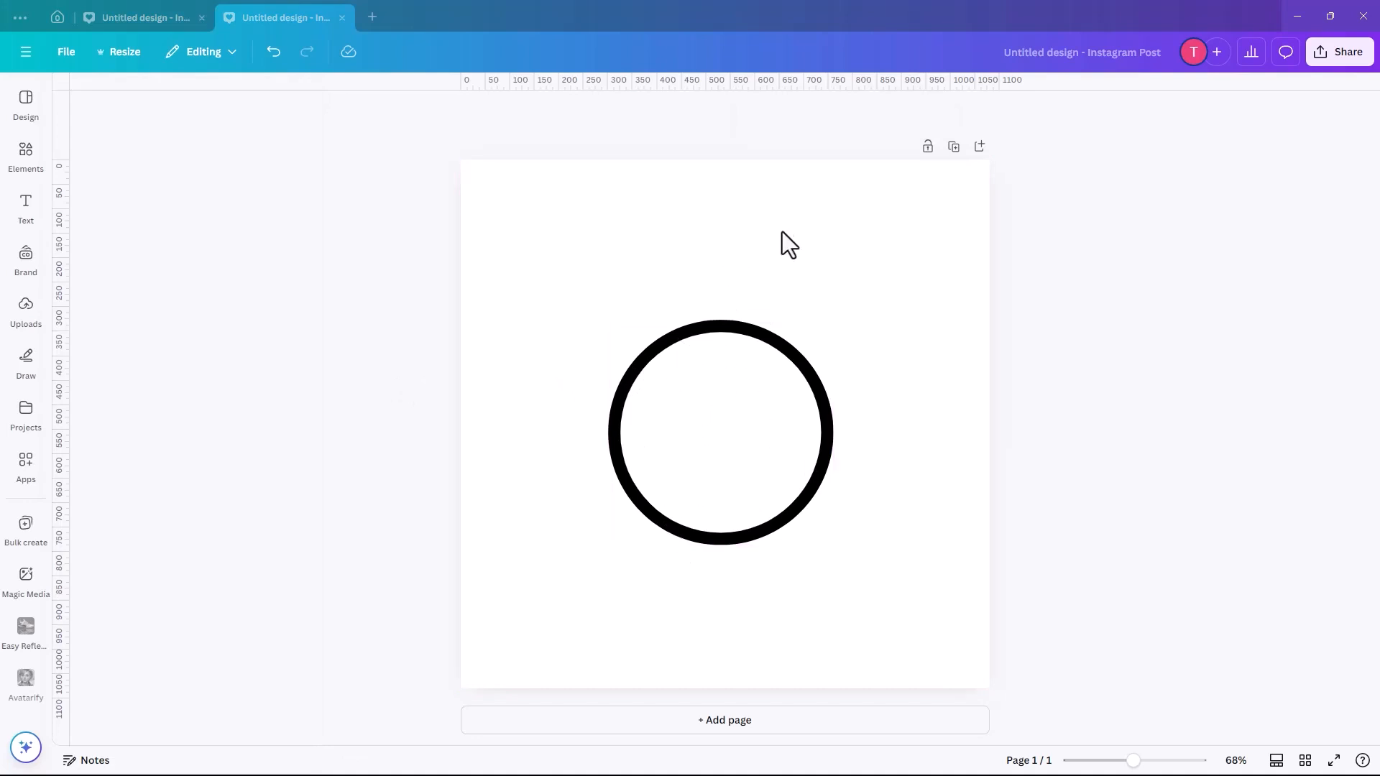
- Search the photos for "lady standing" and insert the picture of the pointing woman against a blue background
left_click(29, 152)
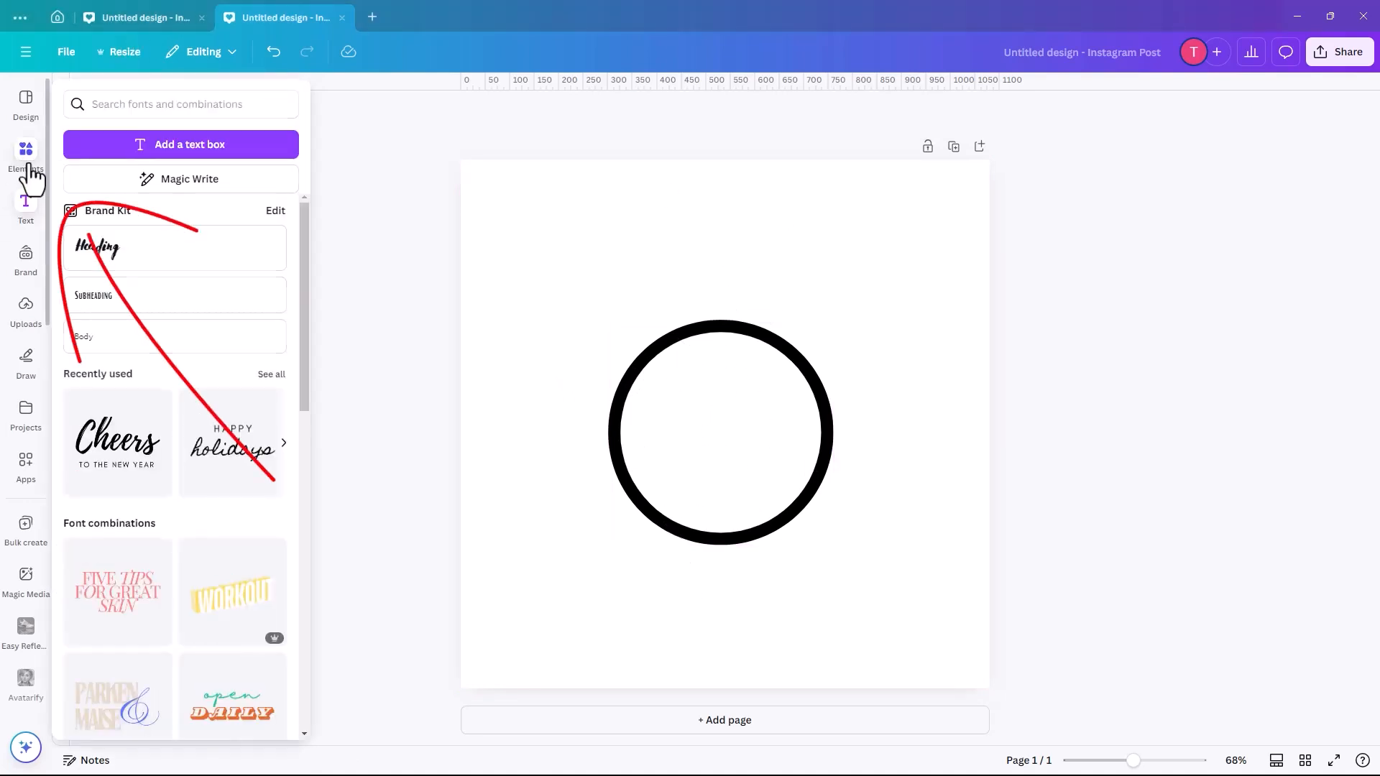
left_click(28, 159)
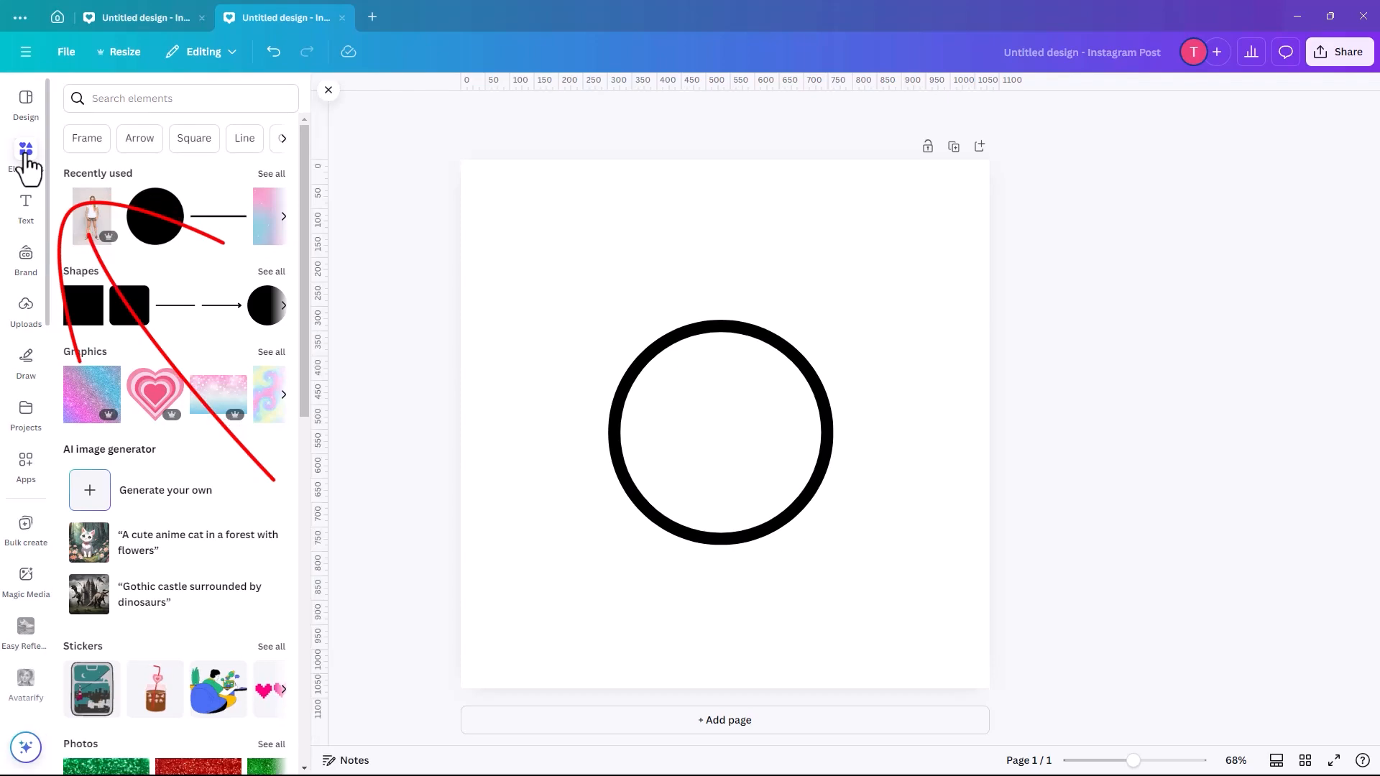
left_click(95, 105)
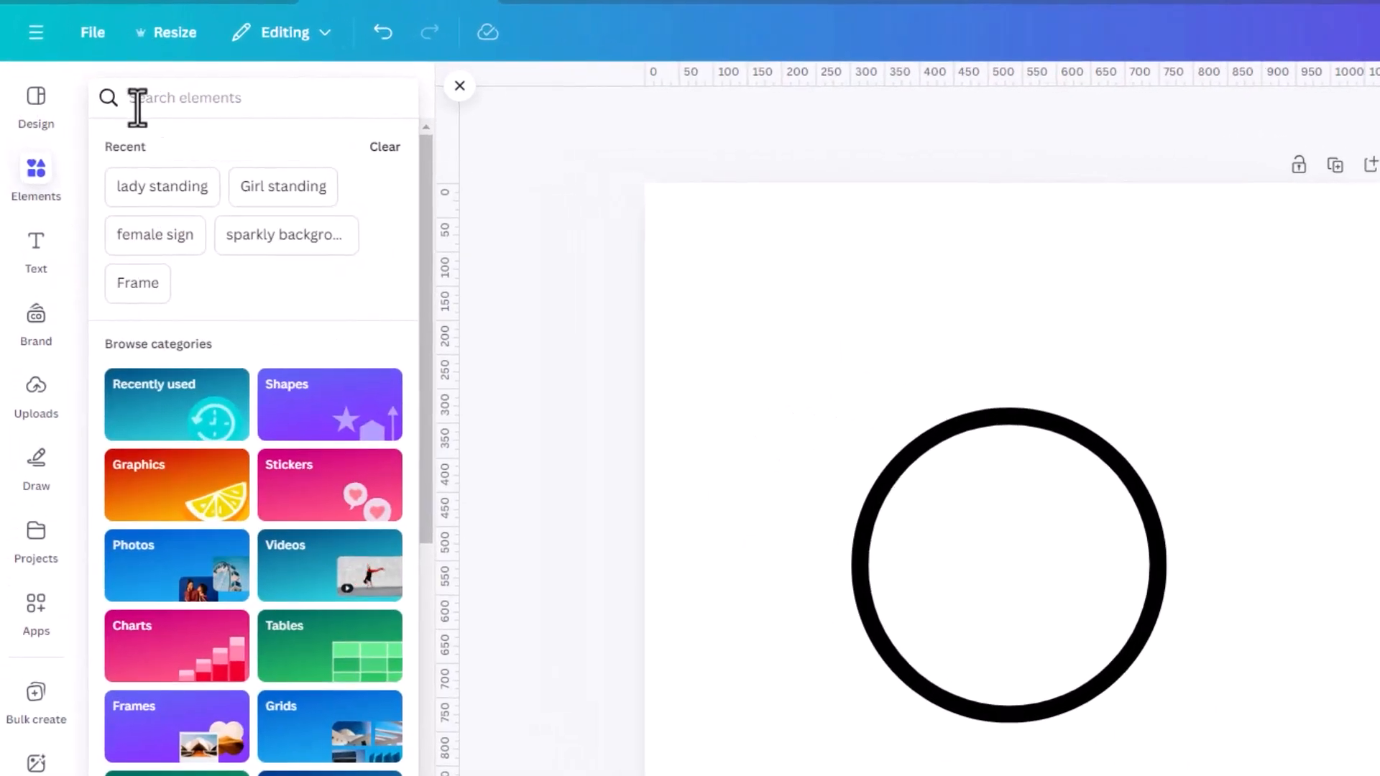
left_click(138, 189)
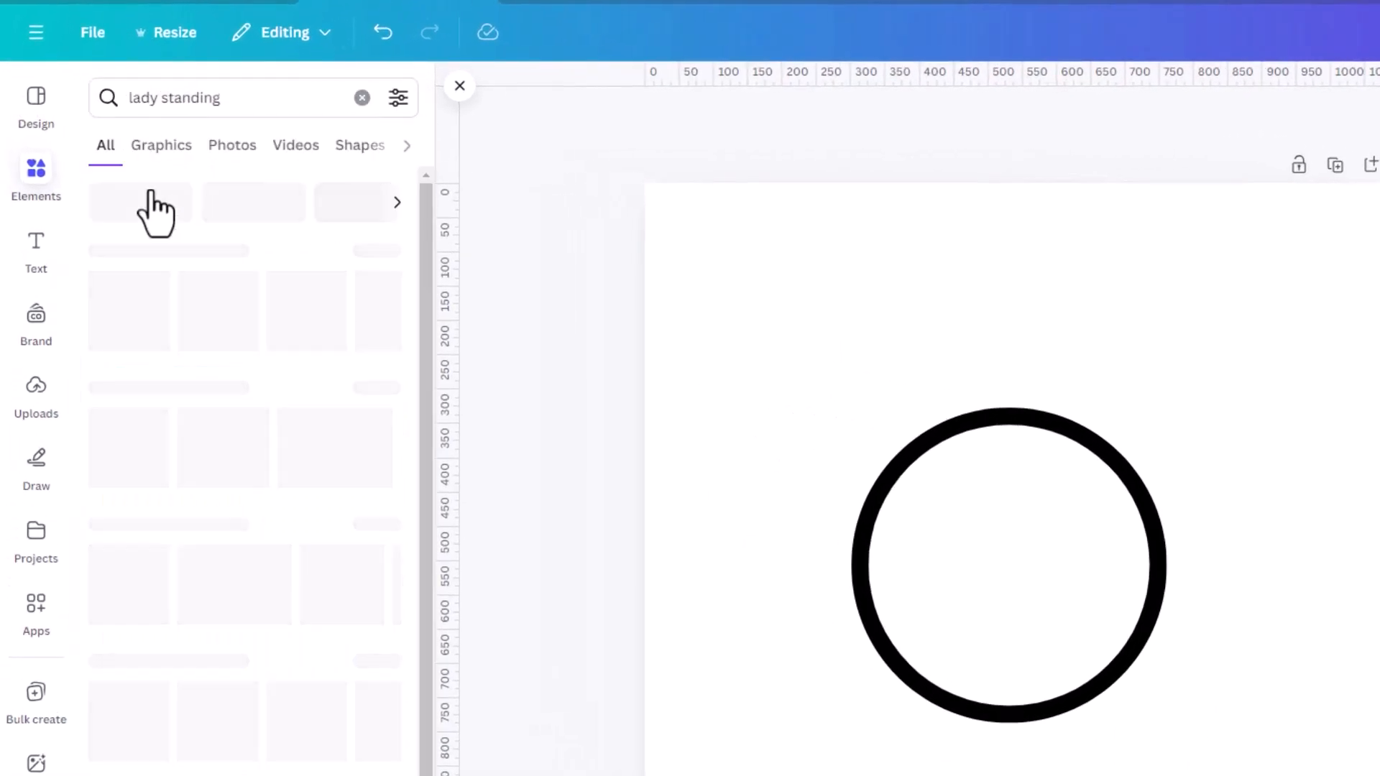
left_click(227, 149)
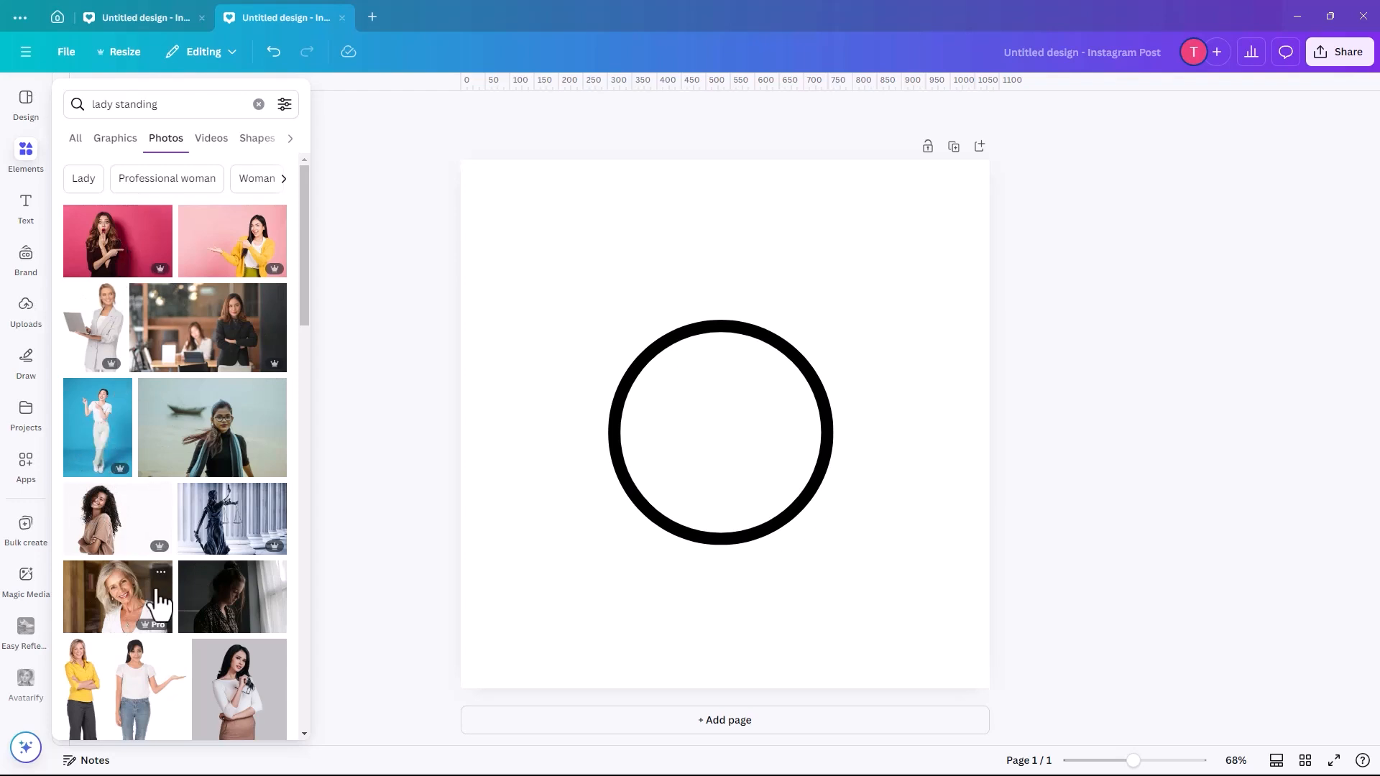
scroll(166, 595, "down", 5)
scroll(164, 575, "down", 2)
scroll(148, 431, "up", 2)
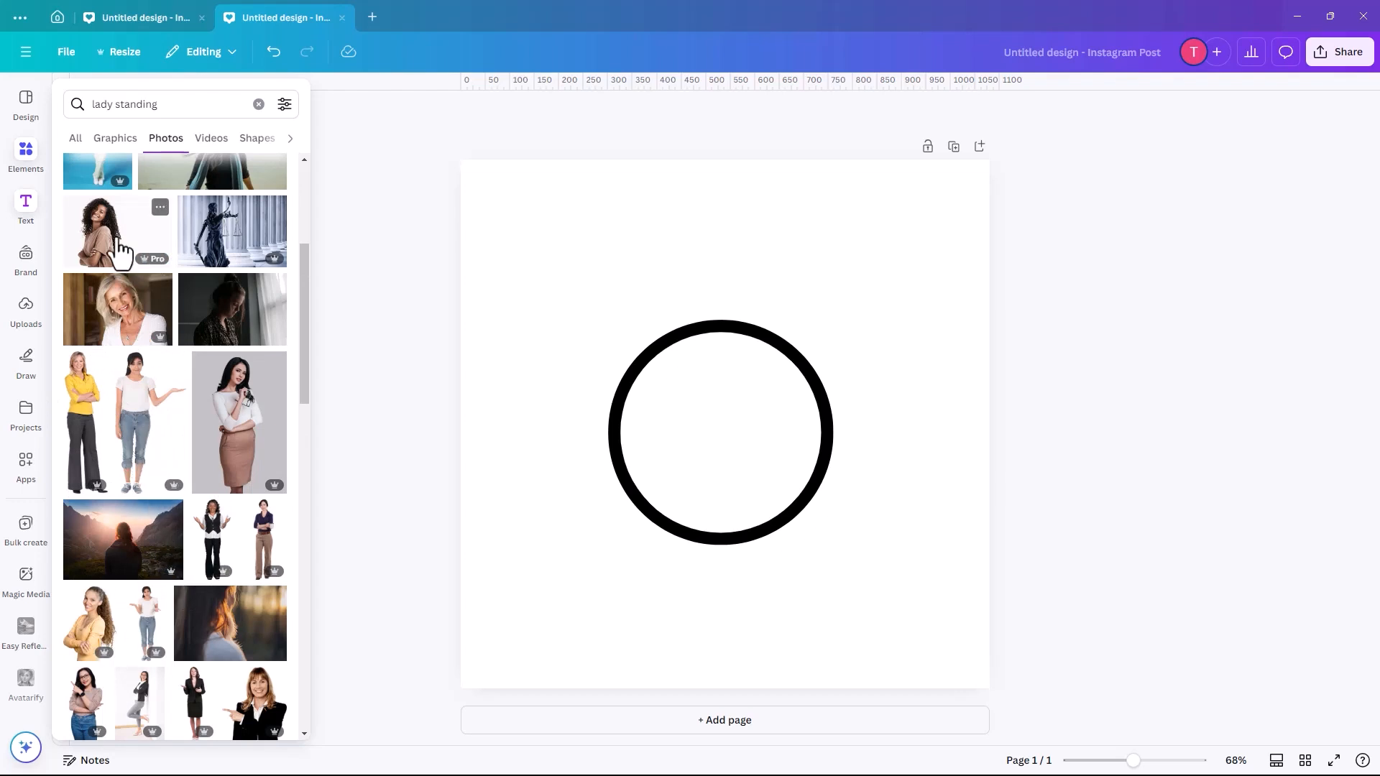
scroll(118, 252, "up", 4)
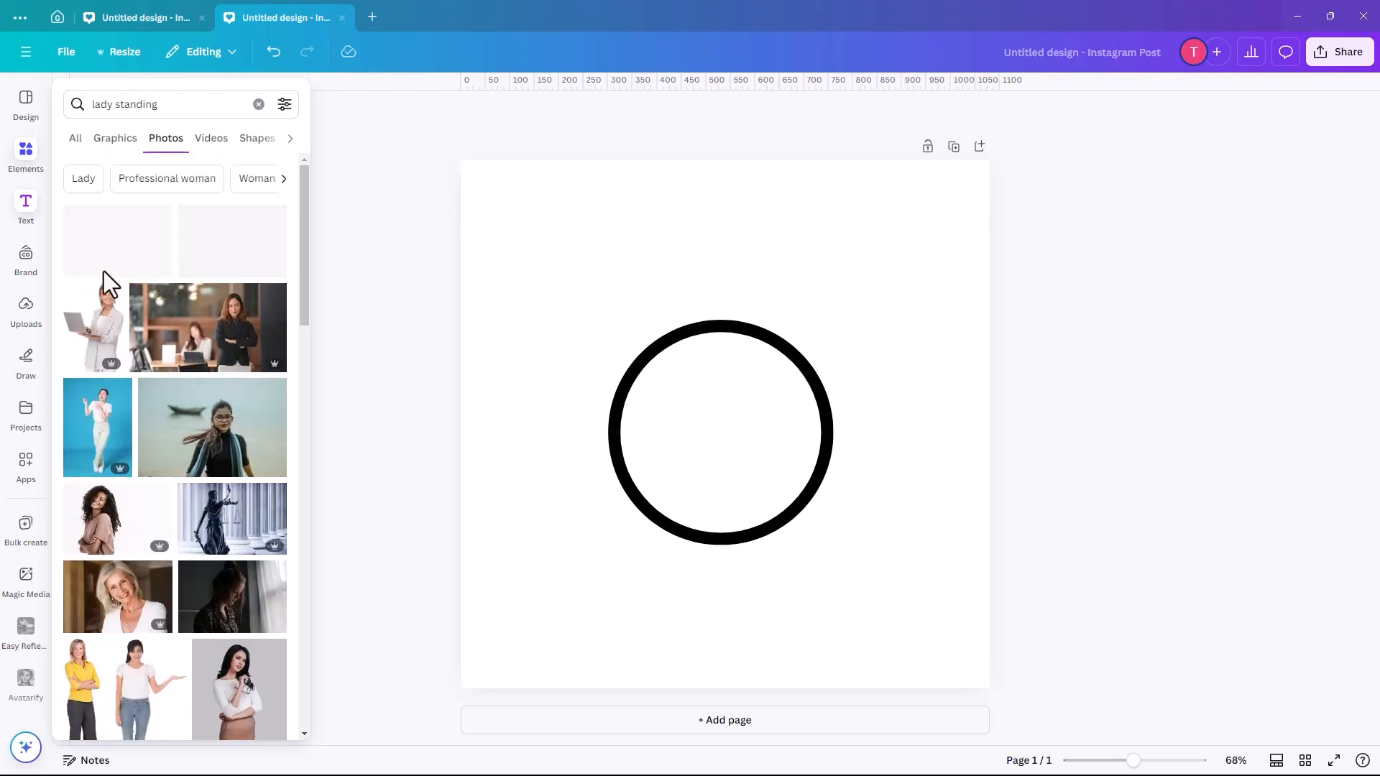
left_click(101, 431)
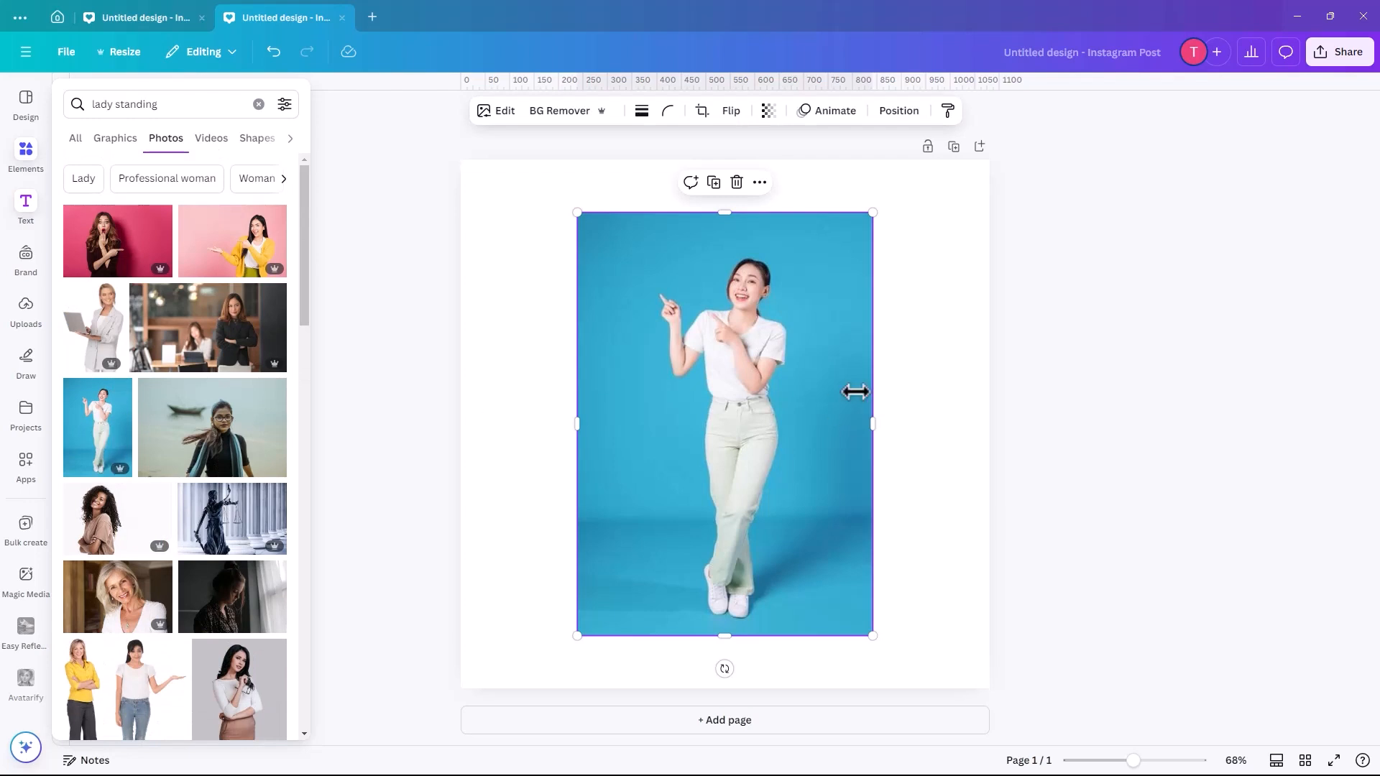
- Remove the photo's background and crop the empty areas on both sides of the woman
left_click(695, 411)
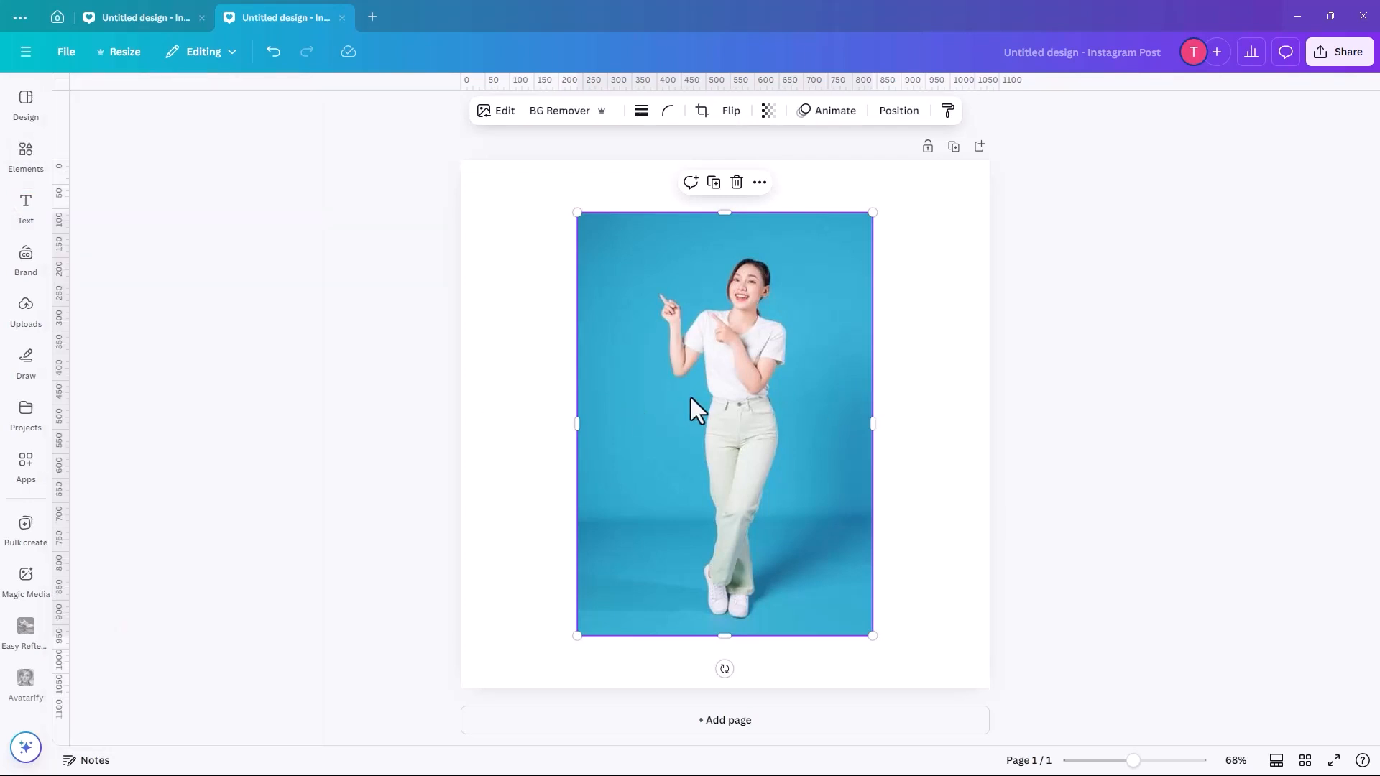
left_click(556, 128)
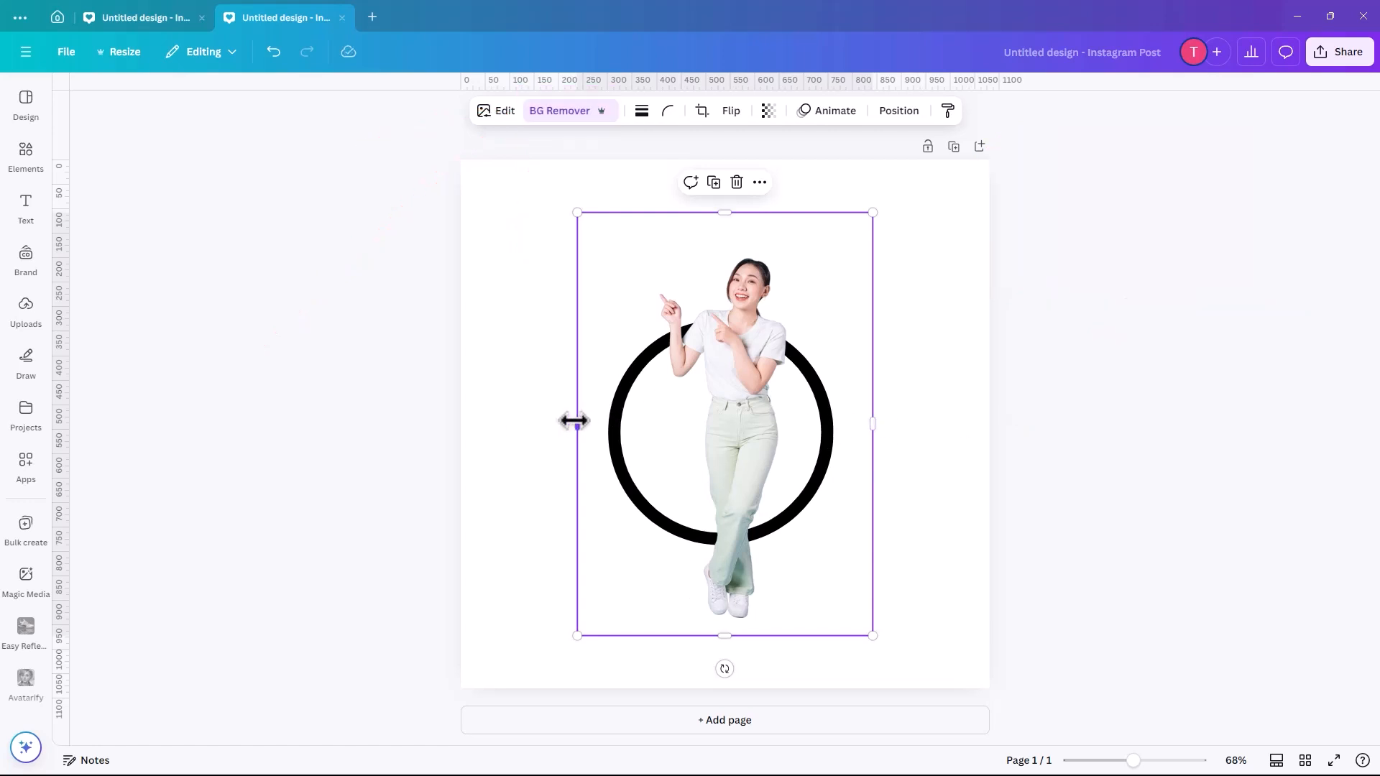
left_click_drag(592, 423, 644, 421)
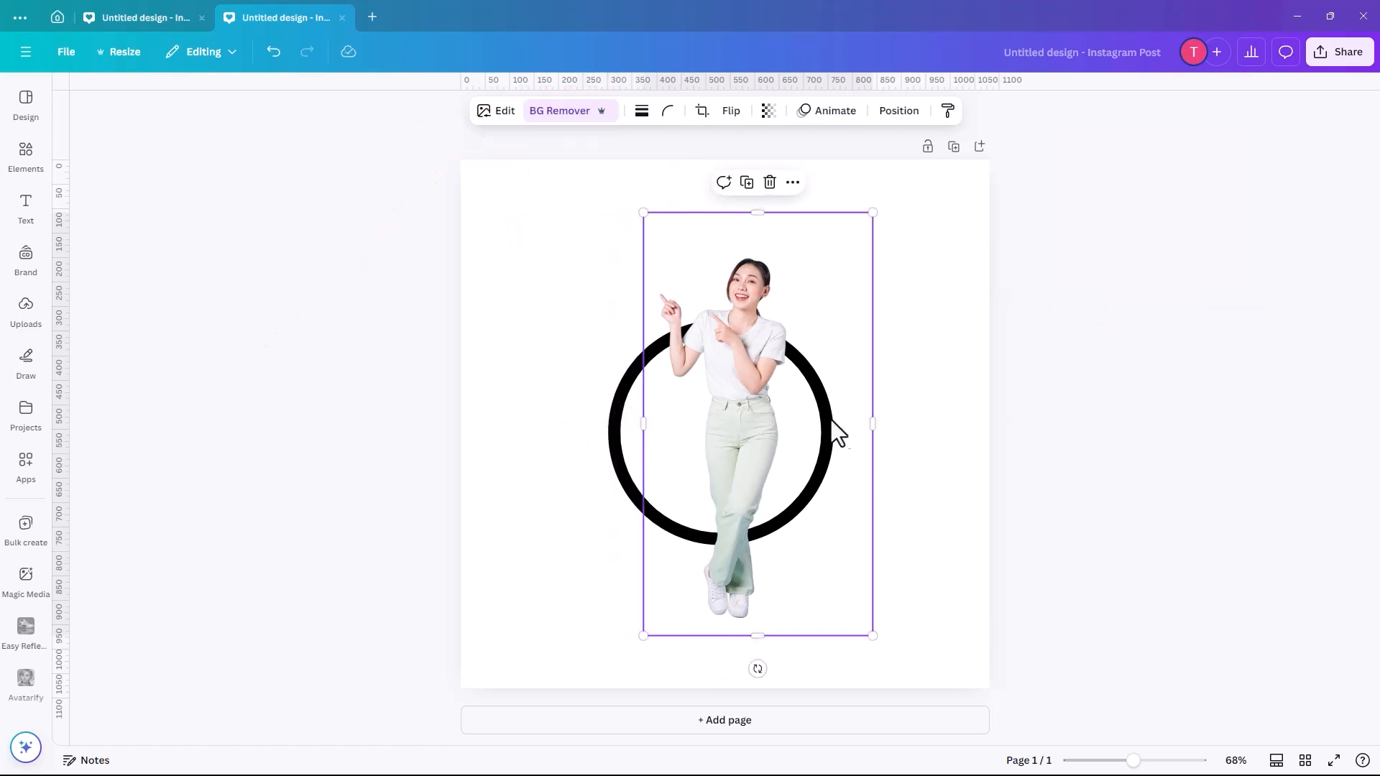
left_click_drag(872, 428, 812, 424)
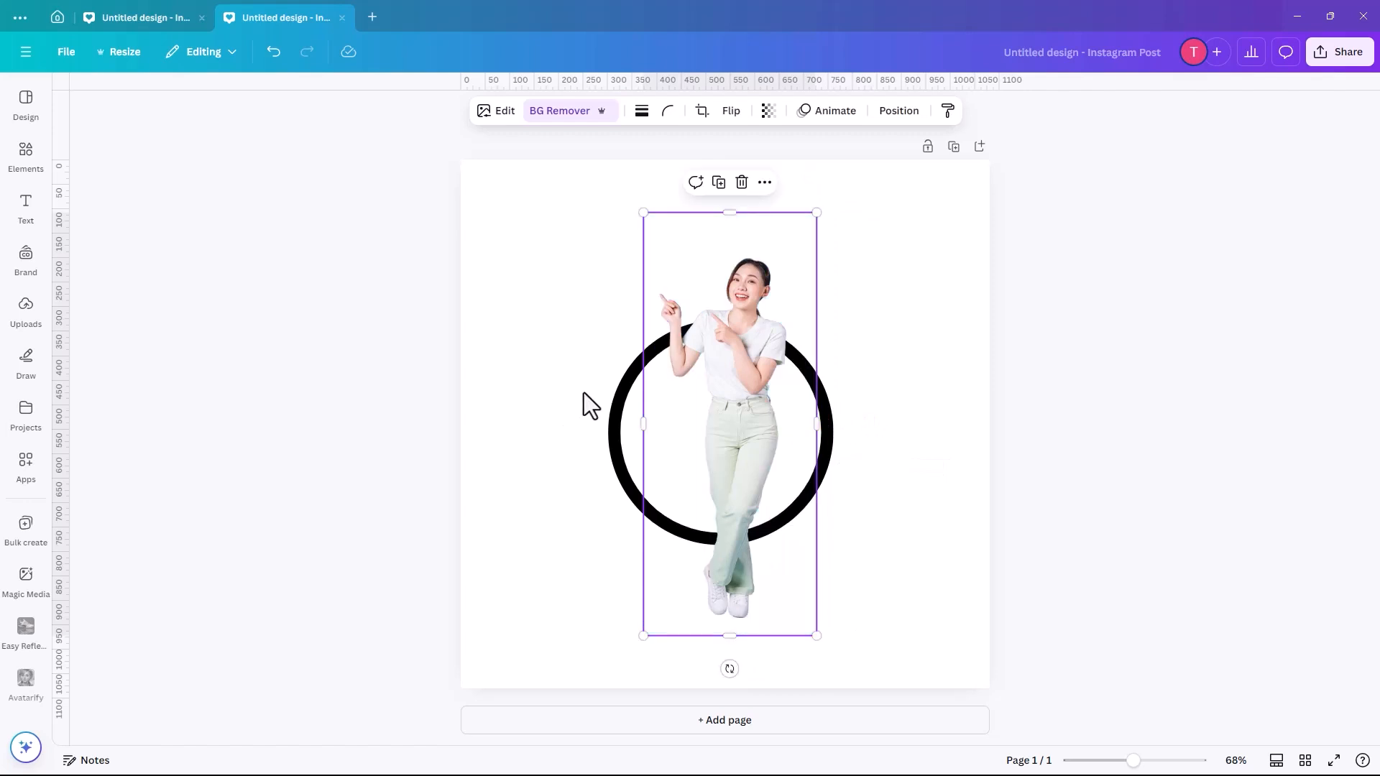
left_click(485, 347)
left_click(32, 119)
left_click(27, 155)
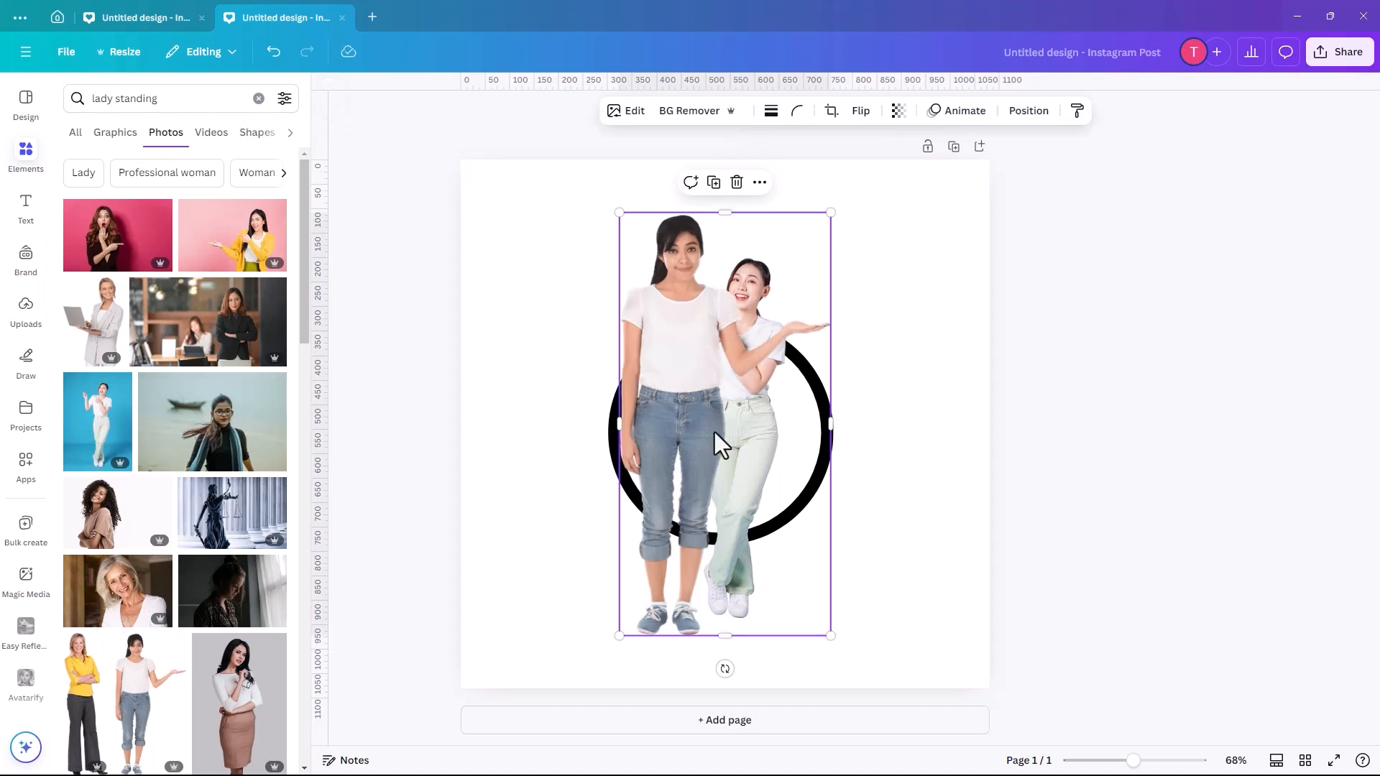
left_click_drag(682, 421, 575, 395)
key("Delete")
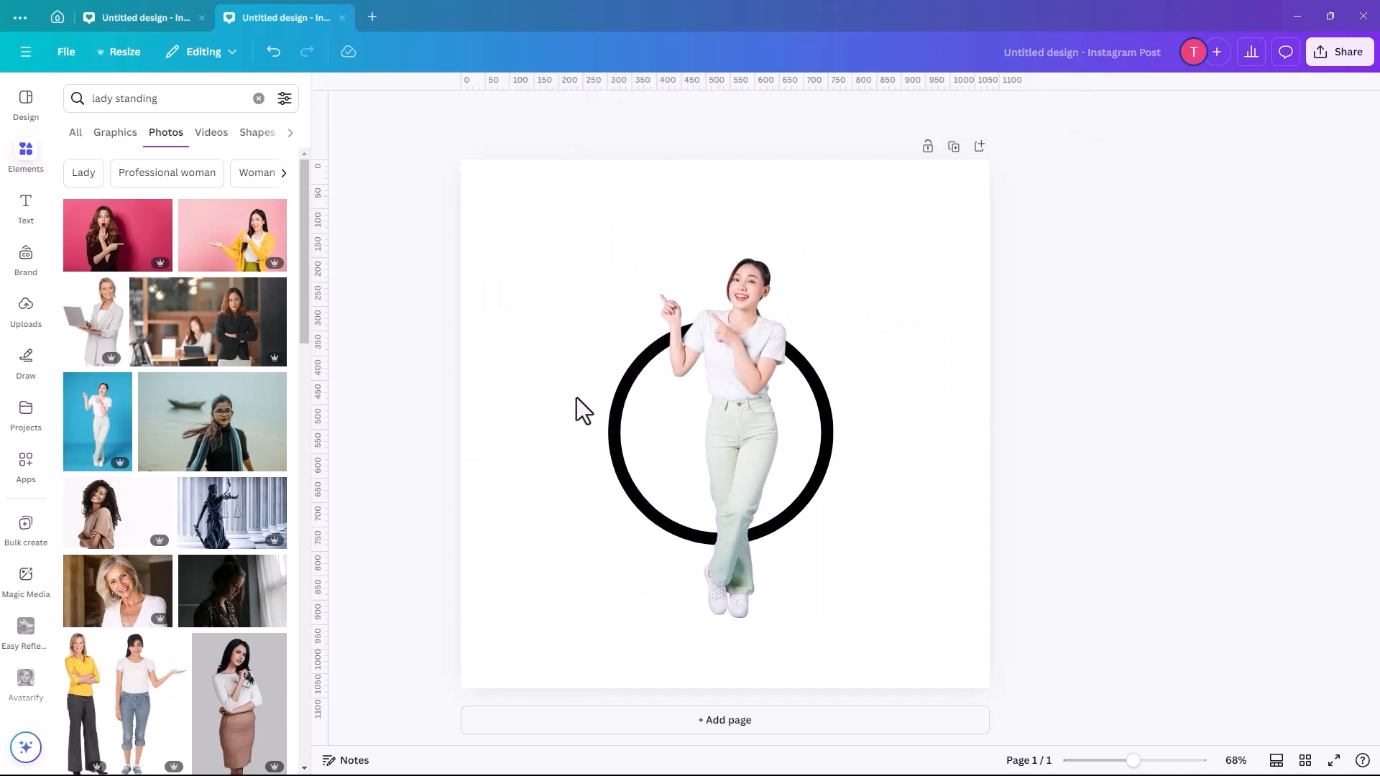
- Enlarge the cut-out woman to about 443 × 1080 px and centre her over the ring
left_click_drag(724, 489, 729, 539)
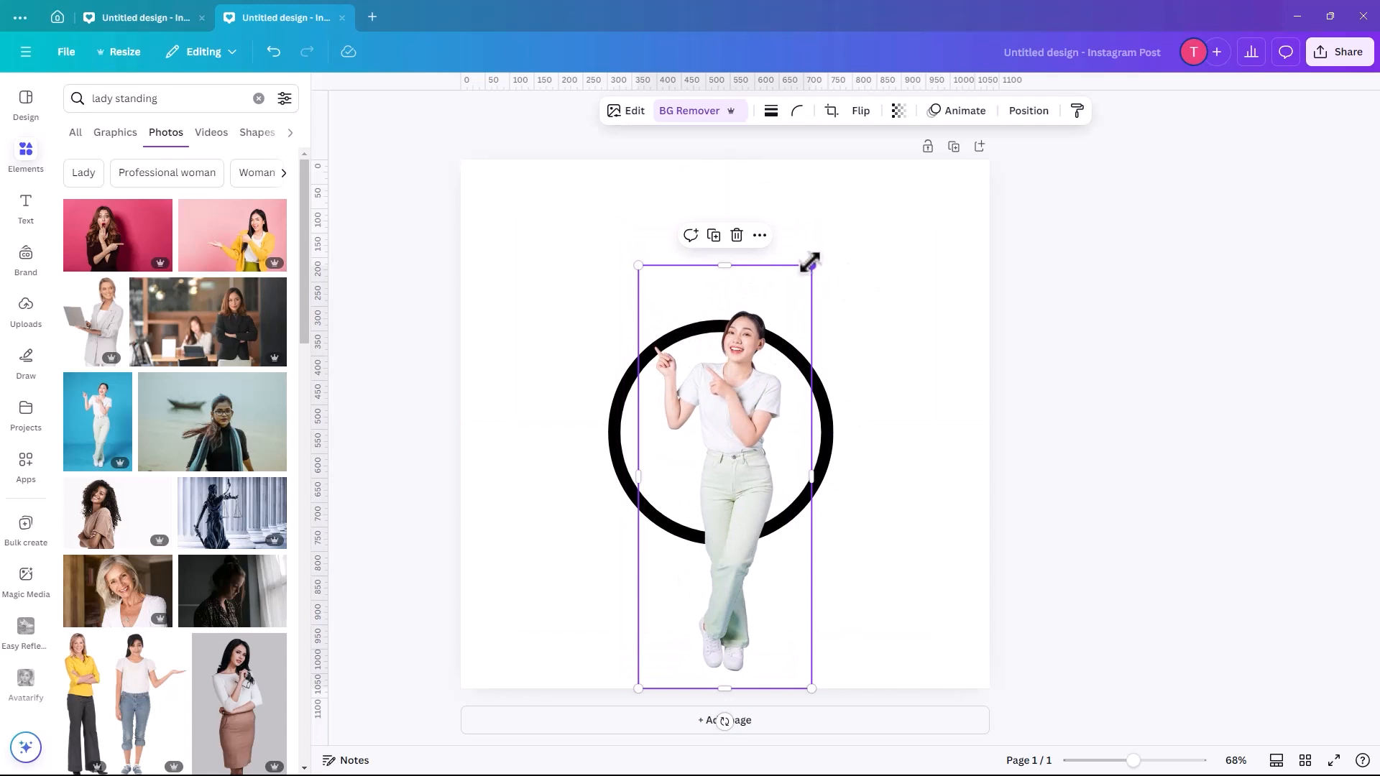
left_click_drag(810, 263, 891, 172)
left_click_drag(773, 359, 736, 365)
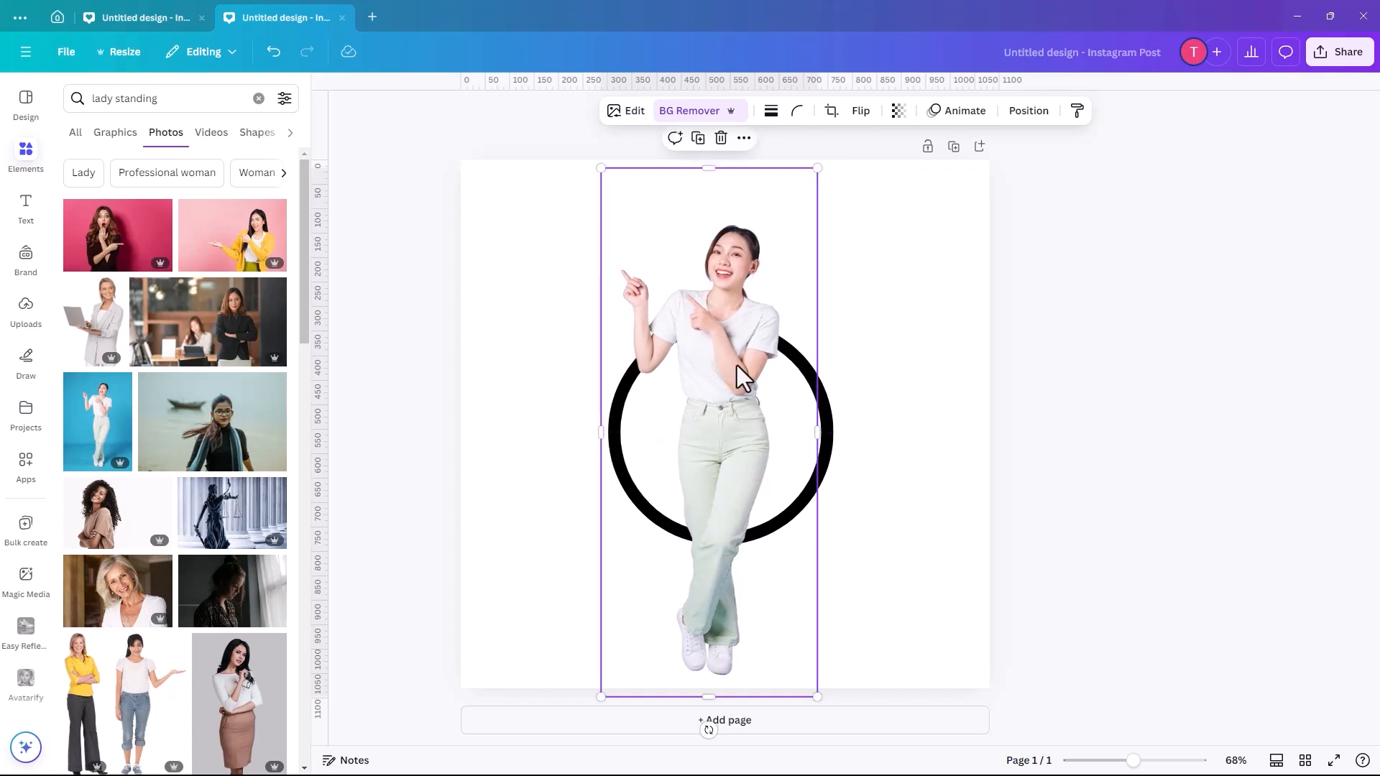
- Move the woman's layer beneath the ring's layer
left_click(1029, 113)
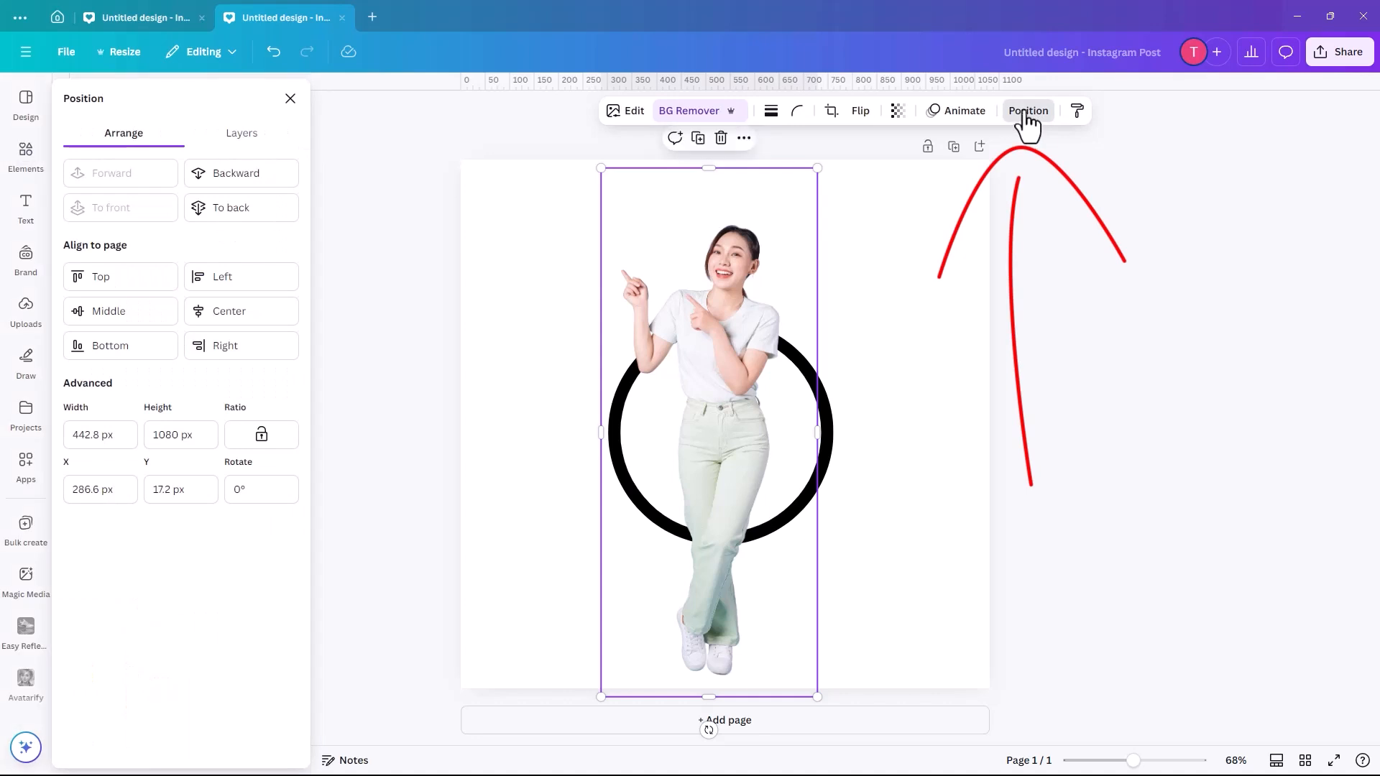
left_click(239, 139)
left_click_drag(191, 228, 191, 295)
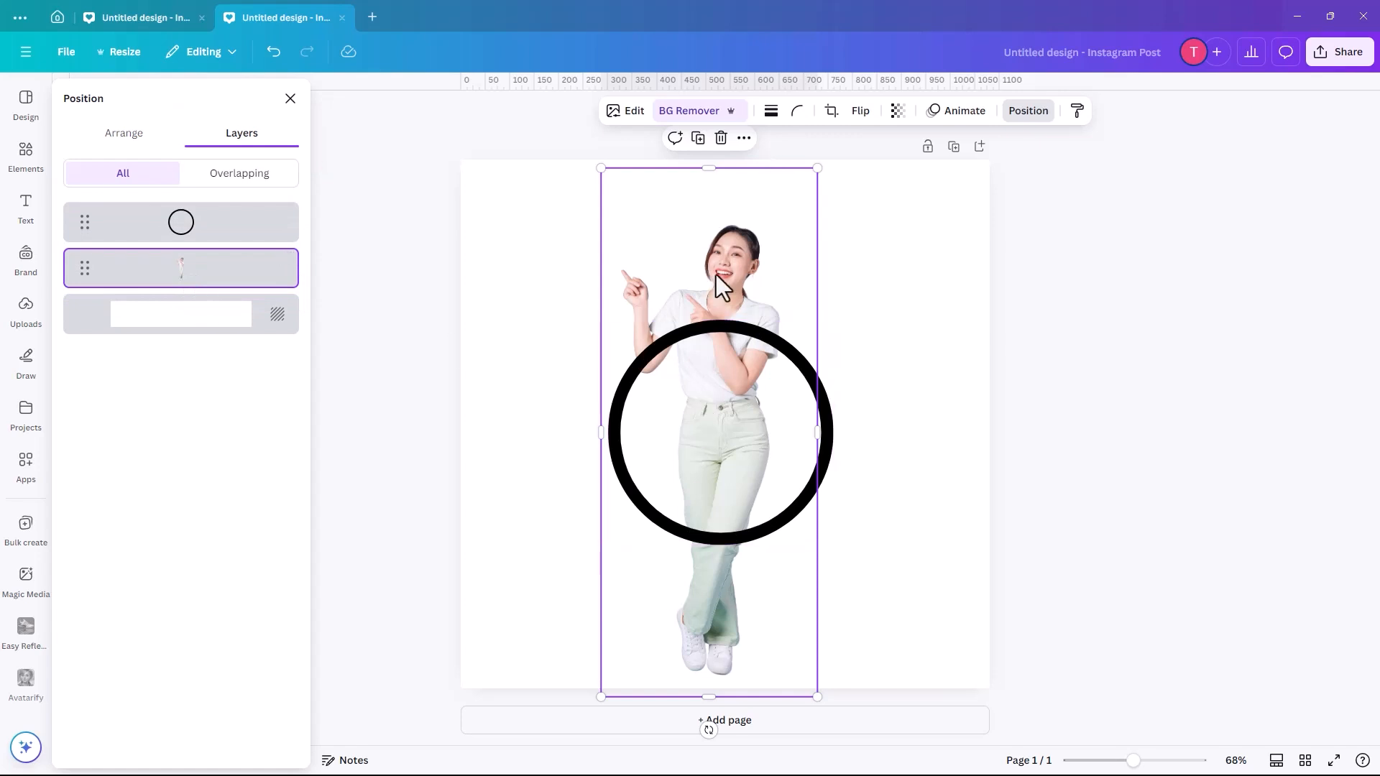
- Crop the empty area above the woman's head, then duplicate the photo and align the copy exactly over the original
left_click_drag(712, 181, 740, 209)
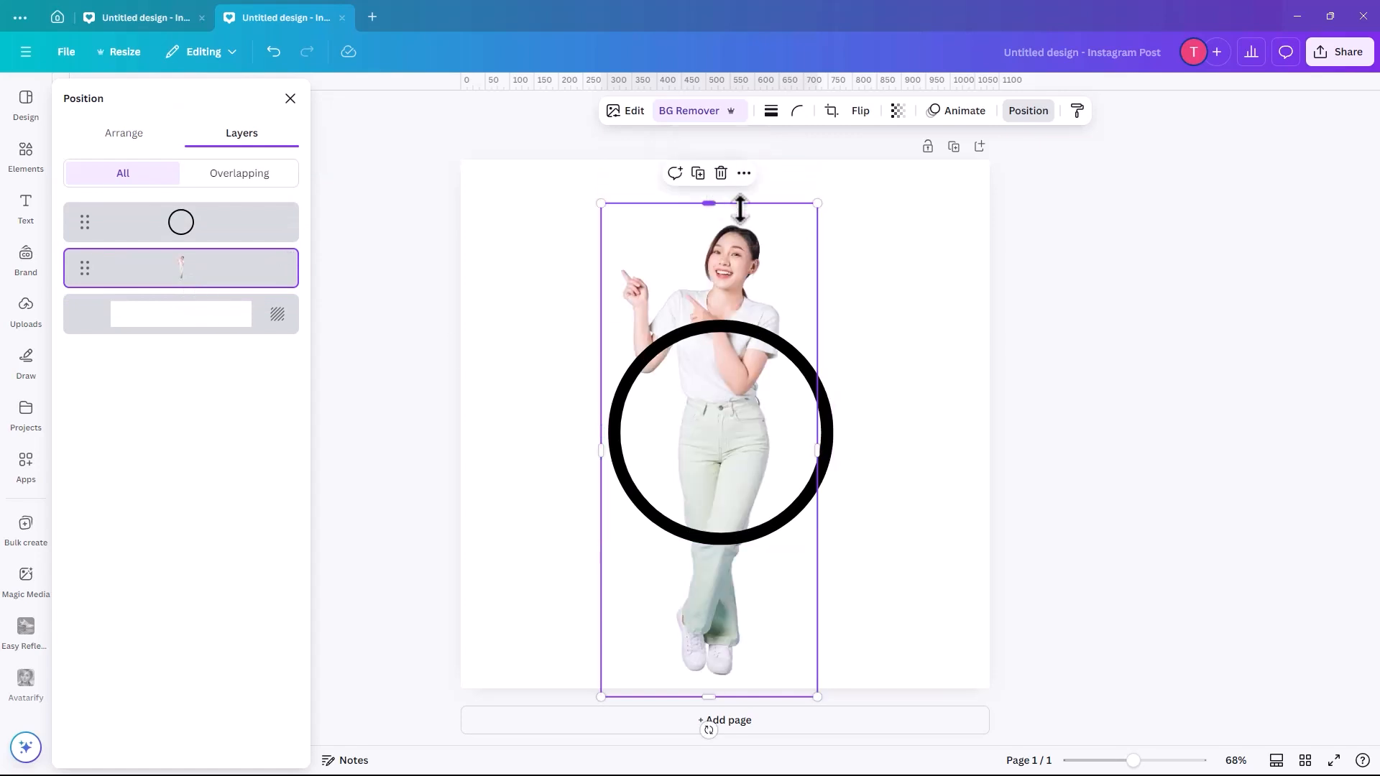
left_click(696, 175)
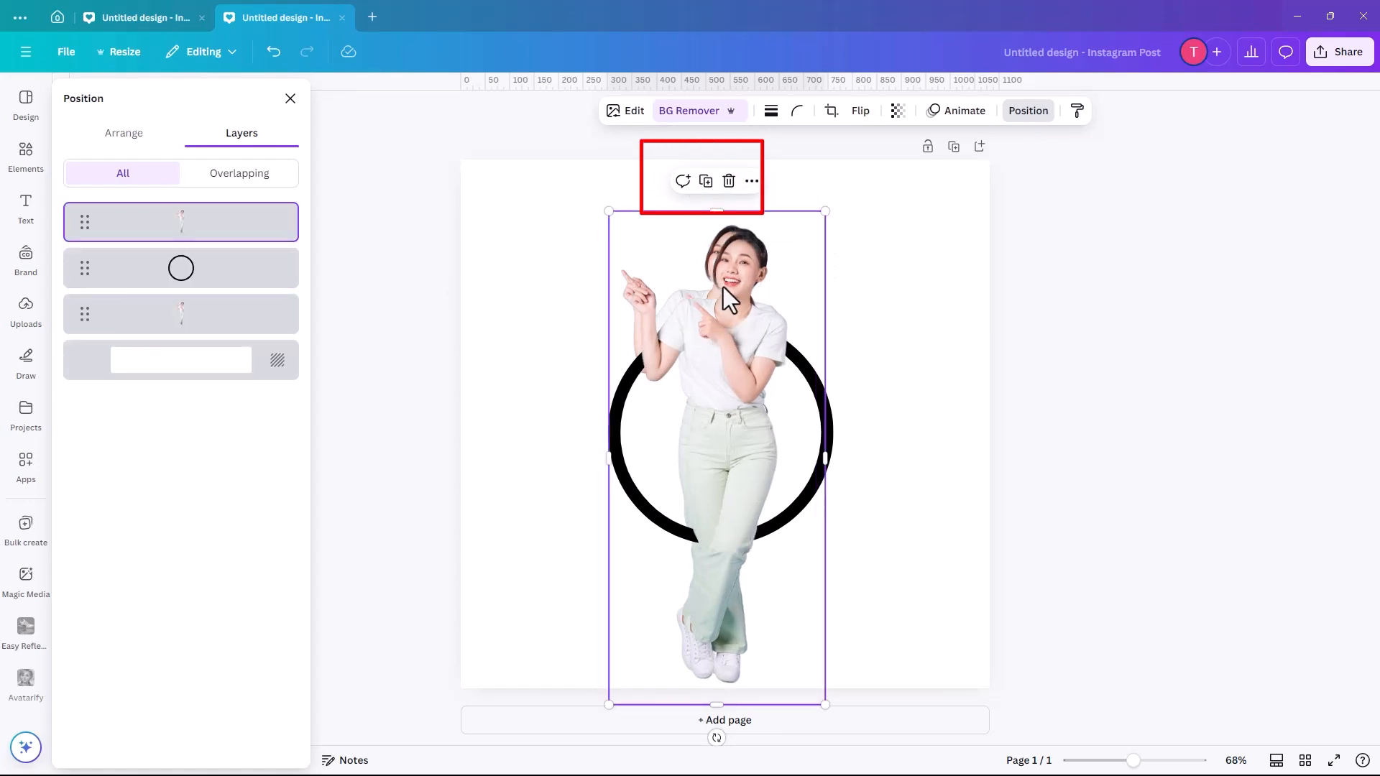
mouse_move(723, 287)
left_mouse_down()
mouse_move(709, 271)
mouse_move(716, 281)
left_mouse_up()
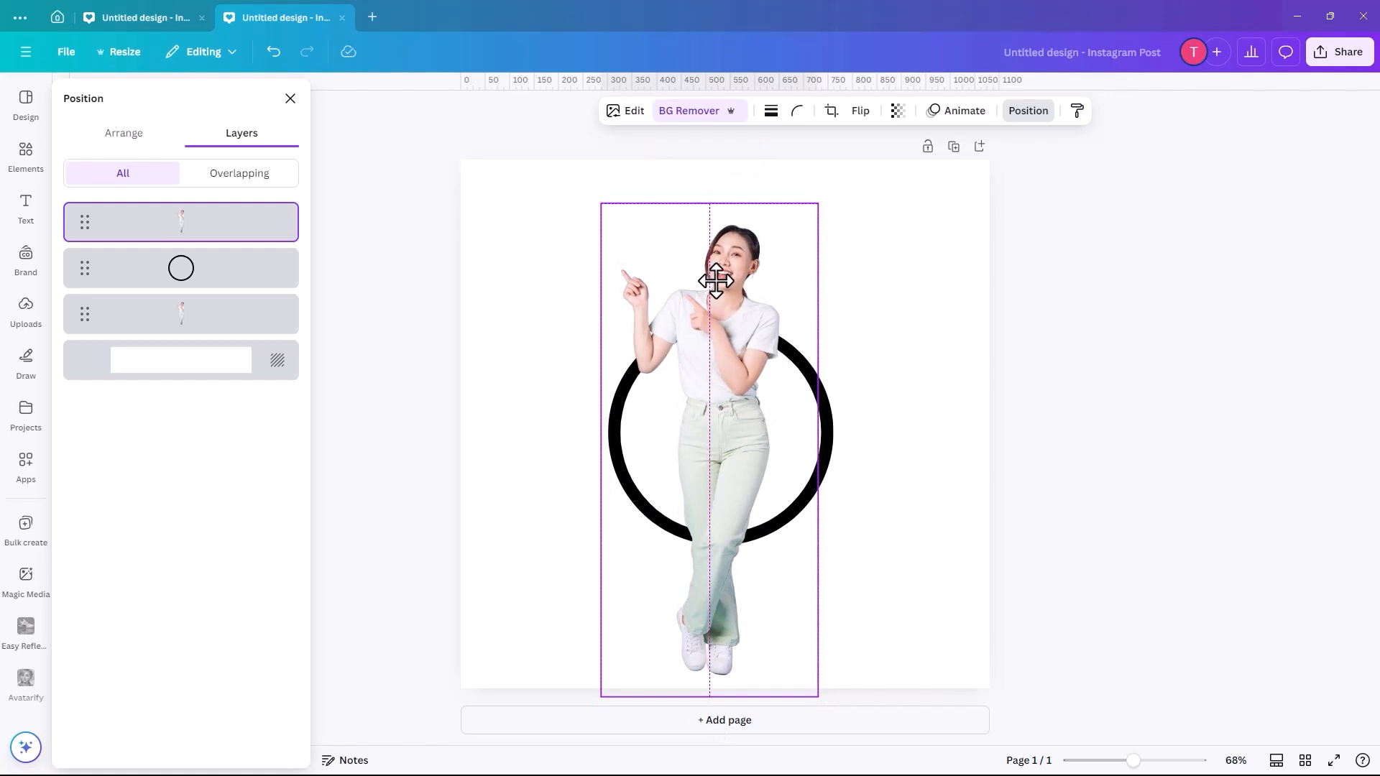
left_click_drag(717, 281, 717, 281)
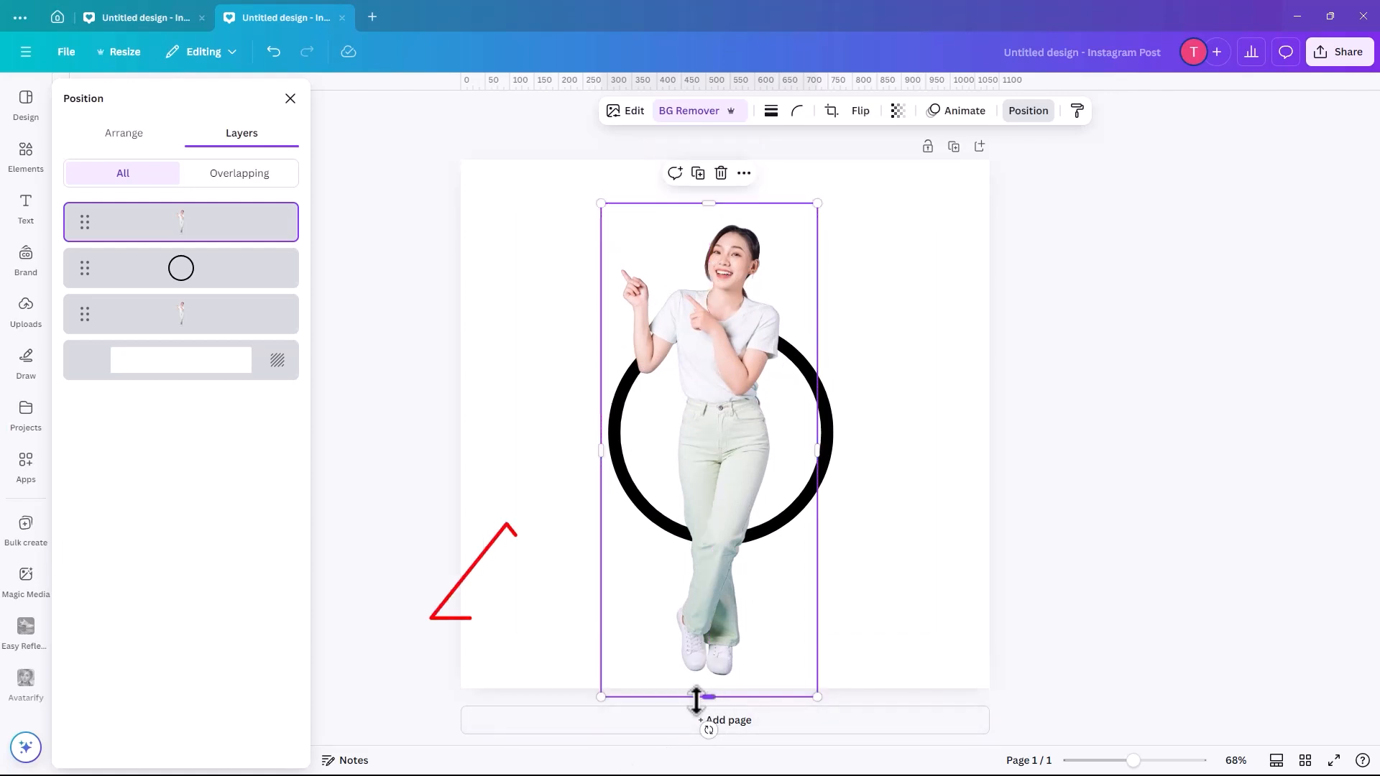
- Crop the duplicated photo from its lower edge up to the waist, keeping only the upper body in front of the ring
left_click_drag(704, 697, 690, 402)
left_click(899, 431)
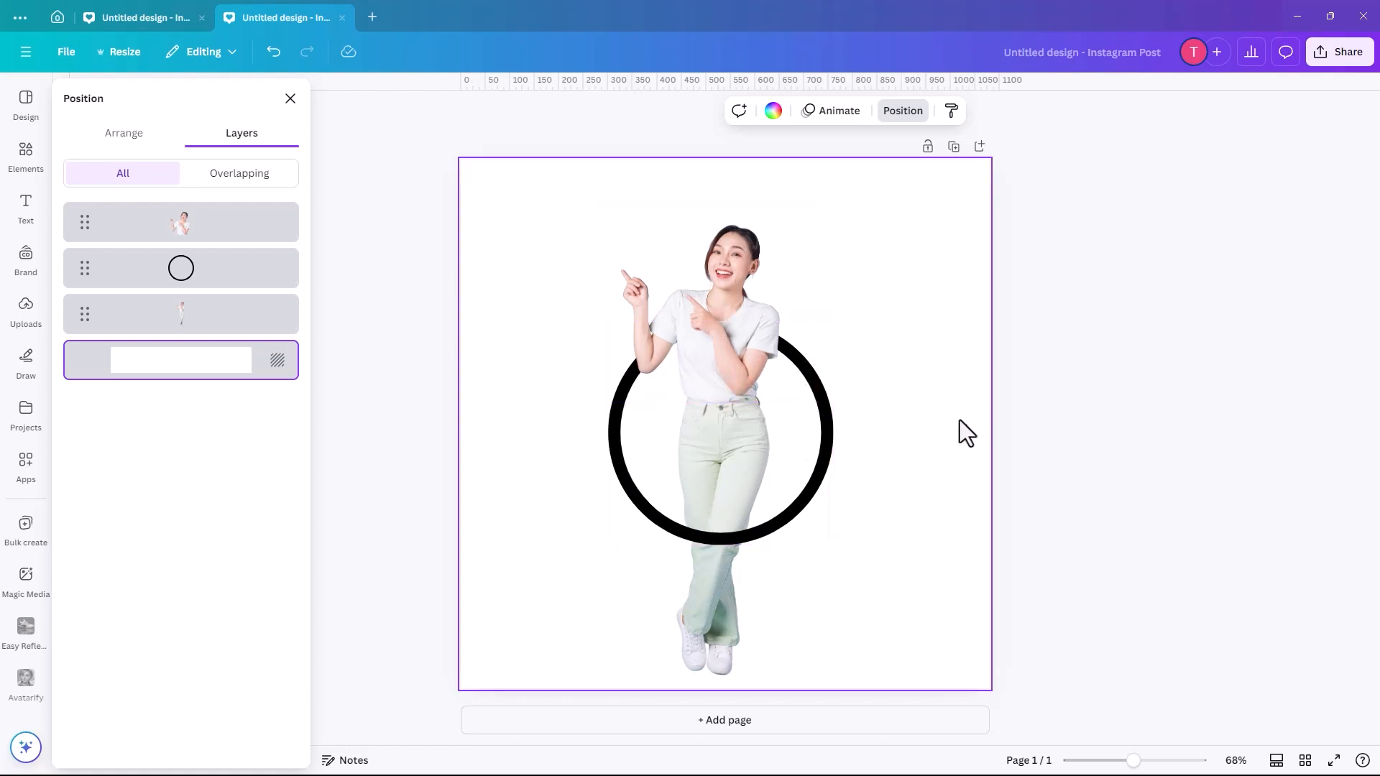
- Change the ring's border colour to the Brand Kit's bright pink
left_click(833, 426)
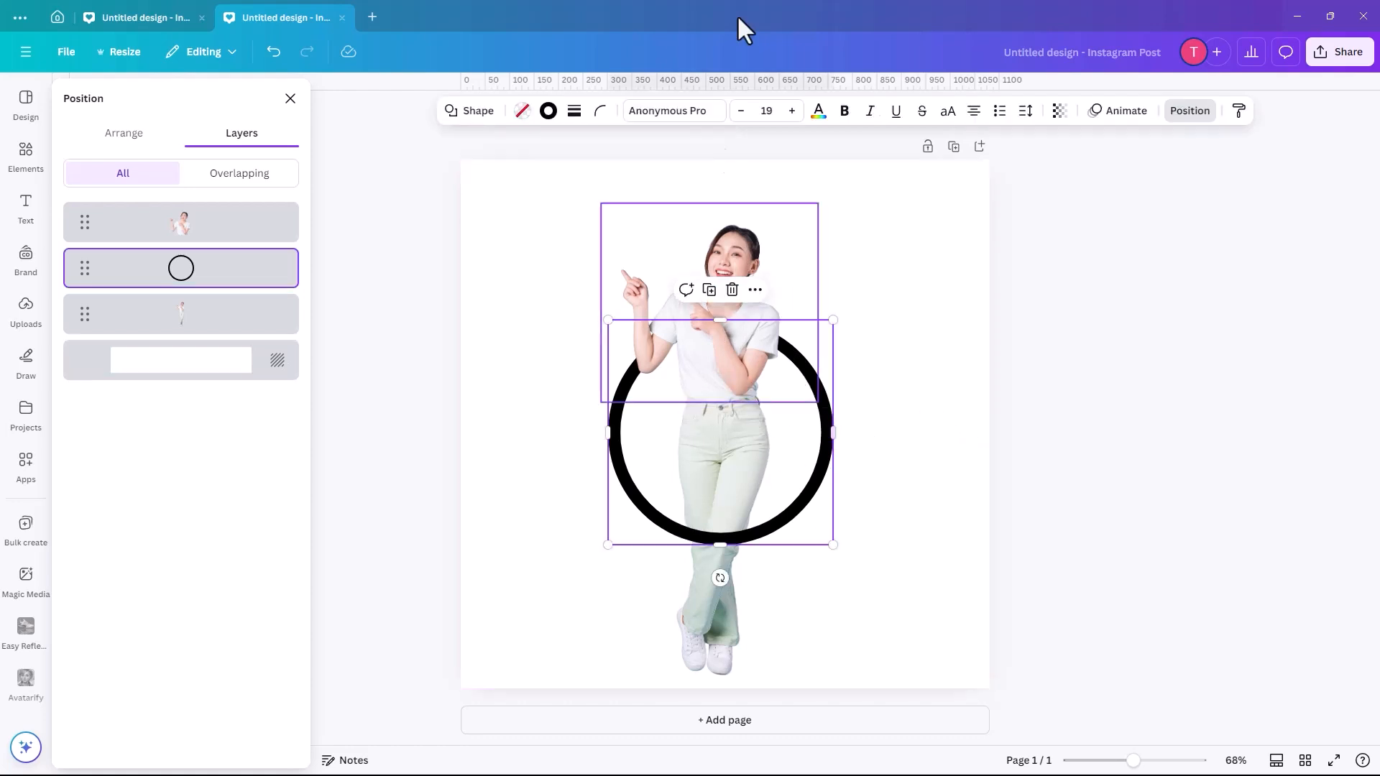
left_click(549, 113)
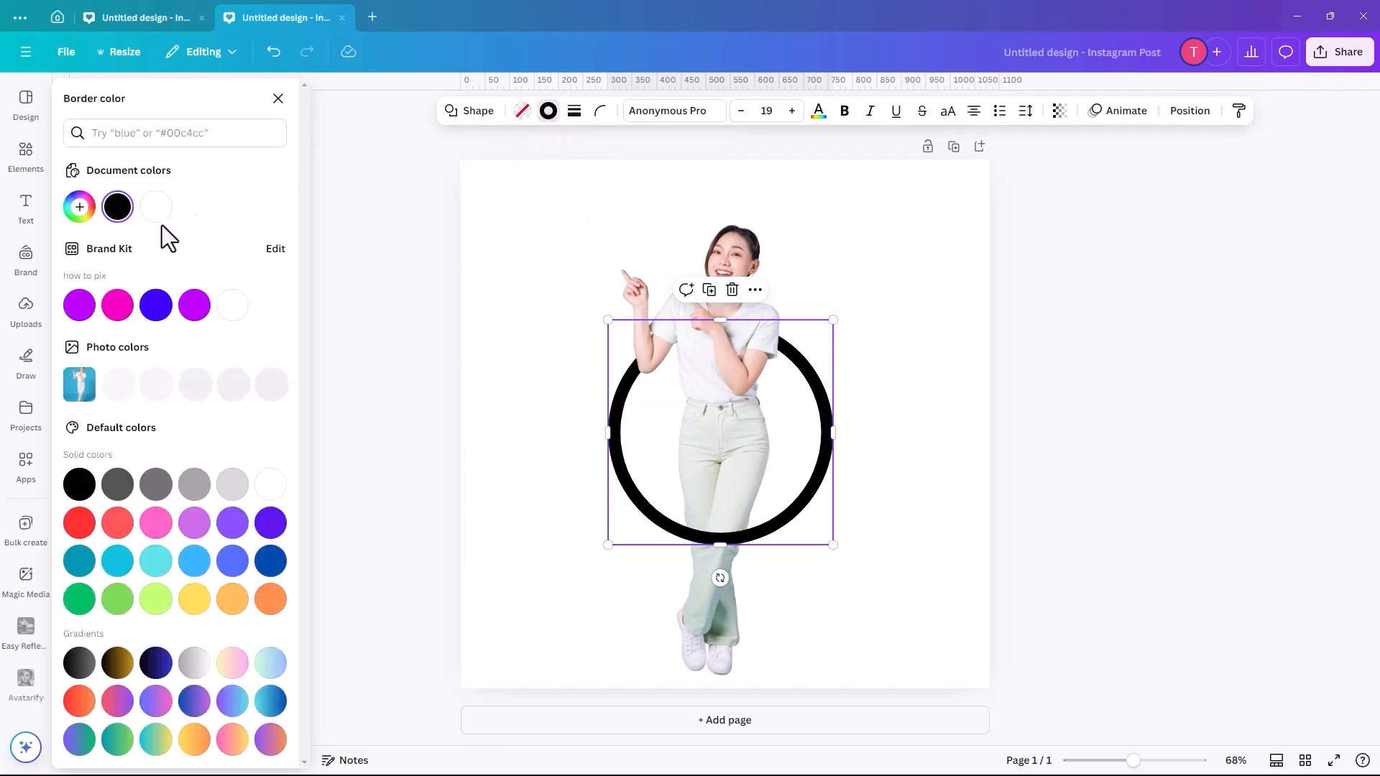
left_click(118, 305)
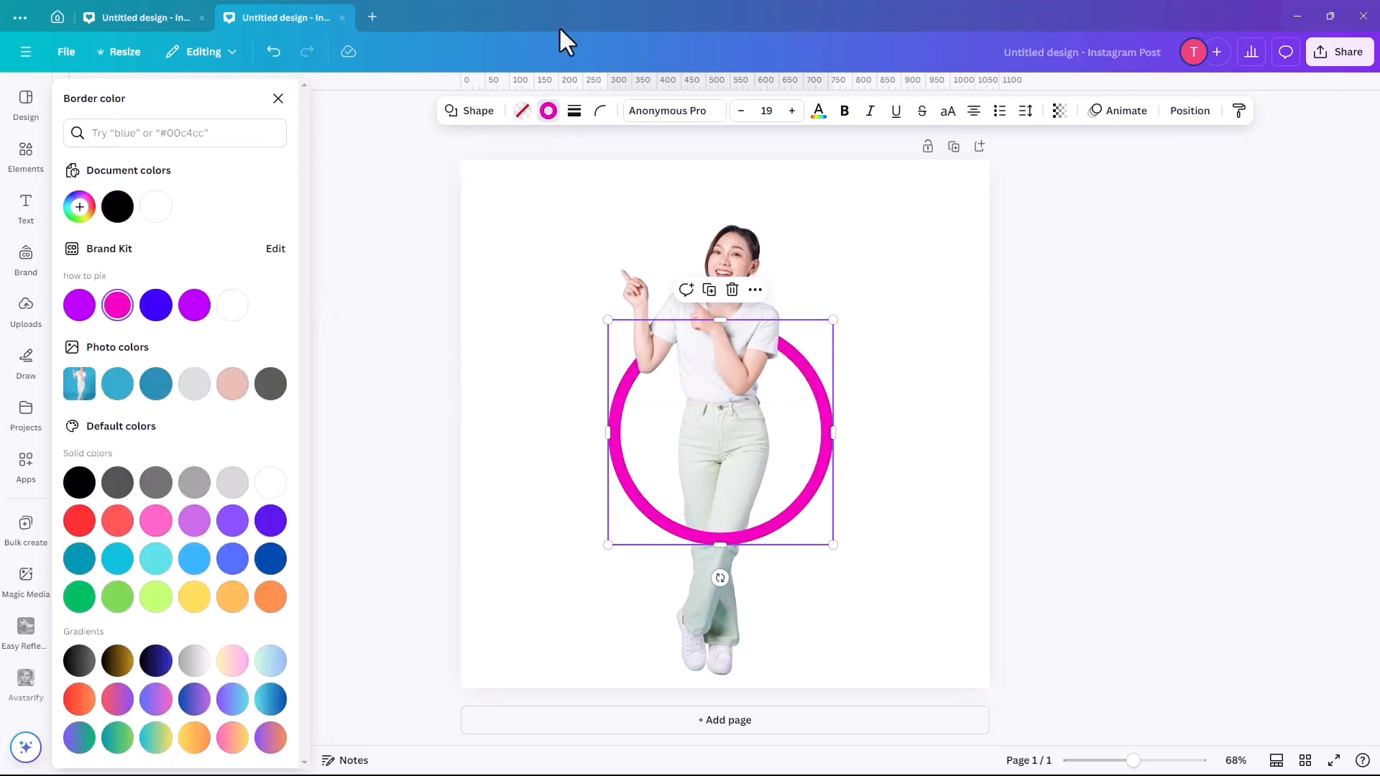
- Set the ring's border weight to 40
left_click(573, 111)
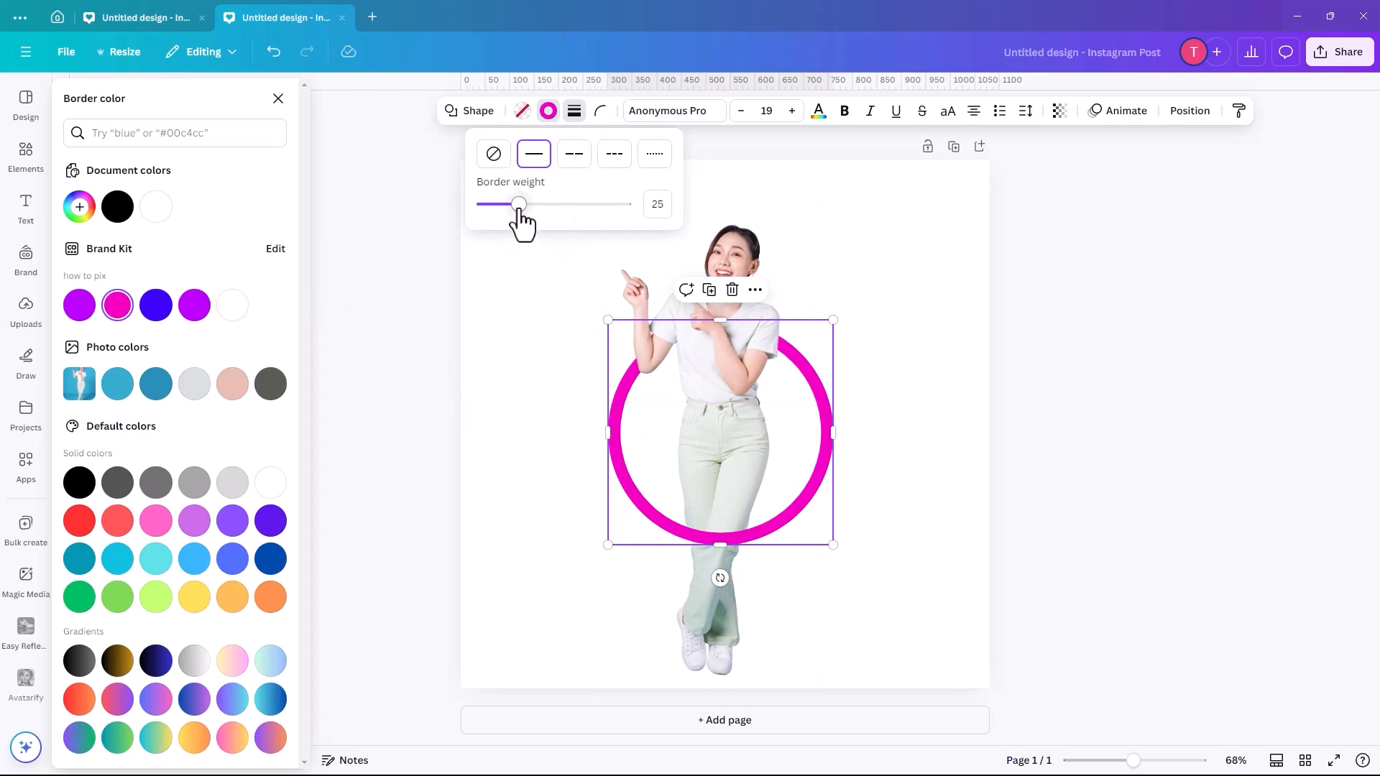
left_click_drag(519, 205, 539, 205)
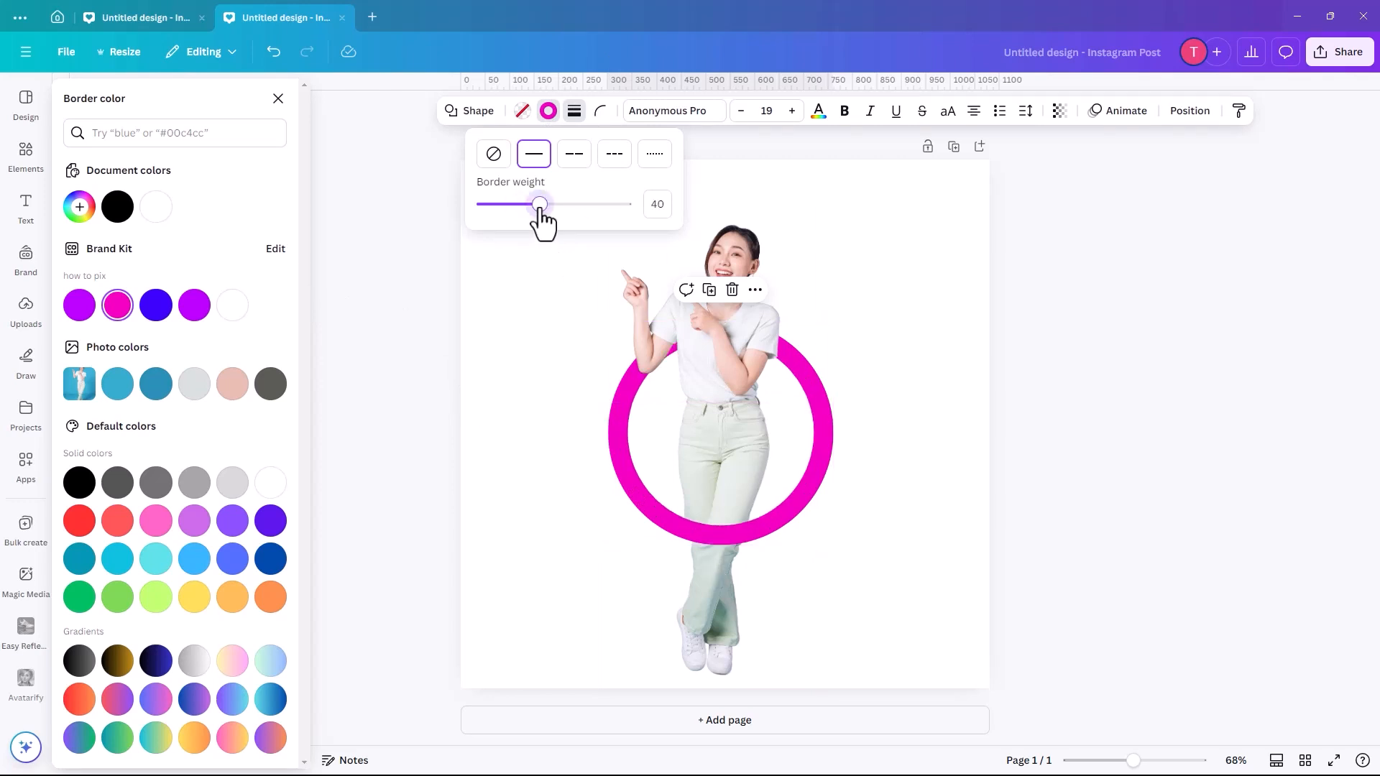
left_click(512, 490)
left_click(503, 278)
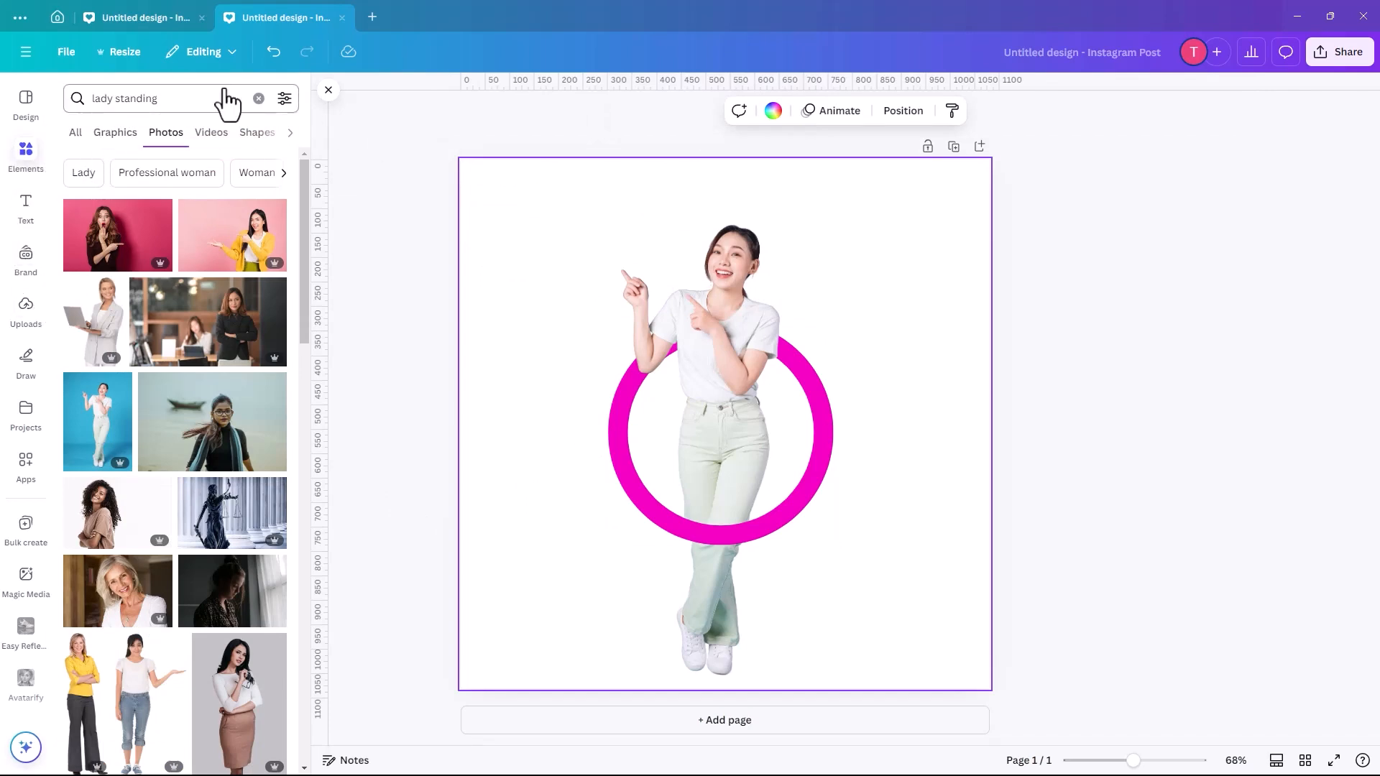
- Search elements for "sparkly background", add the pink-and-blue starry graphic, enlarge it to cover the page and set it as the background
left_click(260, 100)
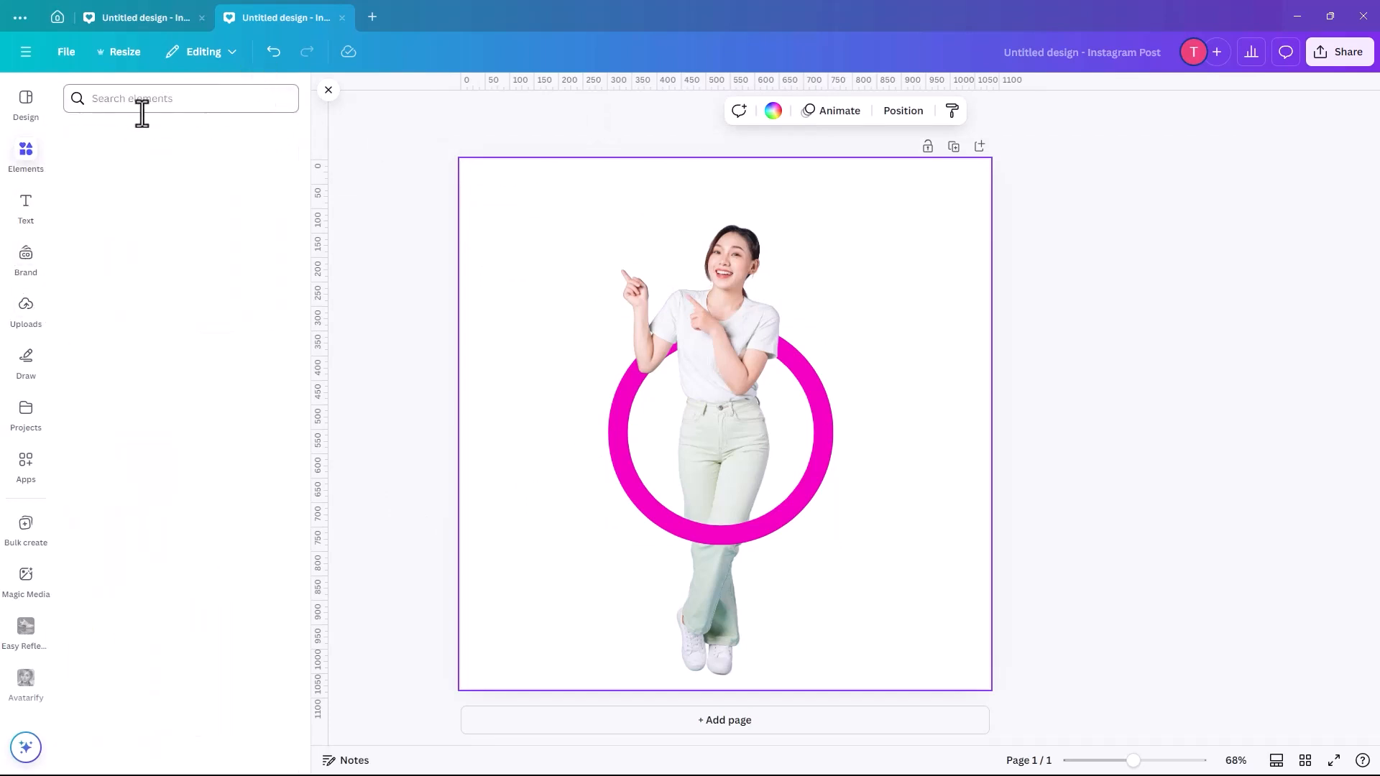
left_click(169, 98)
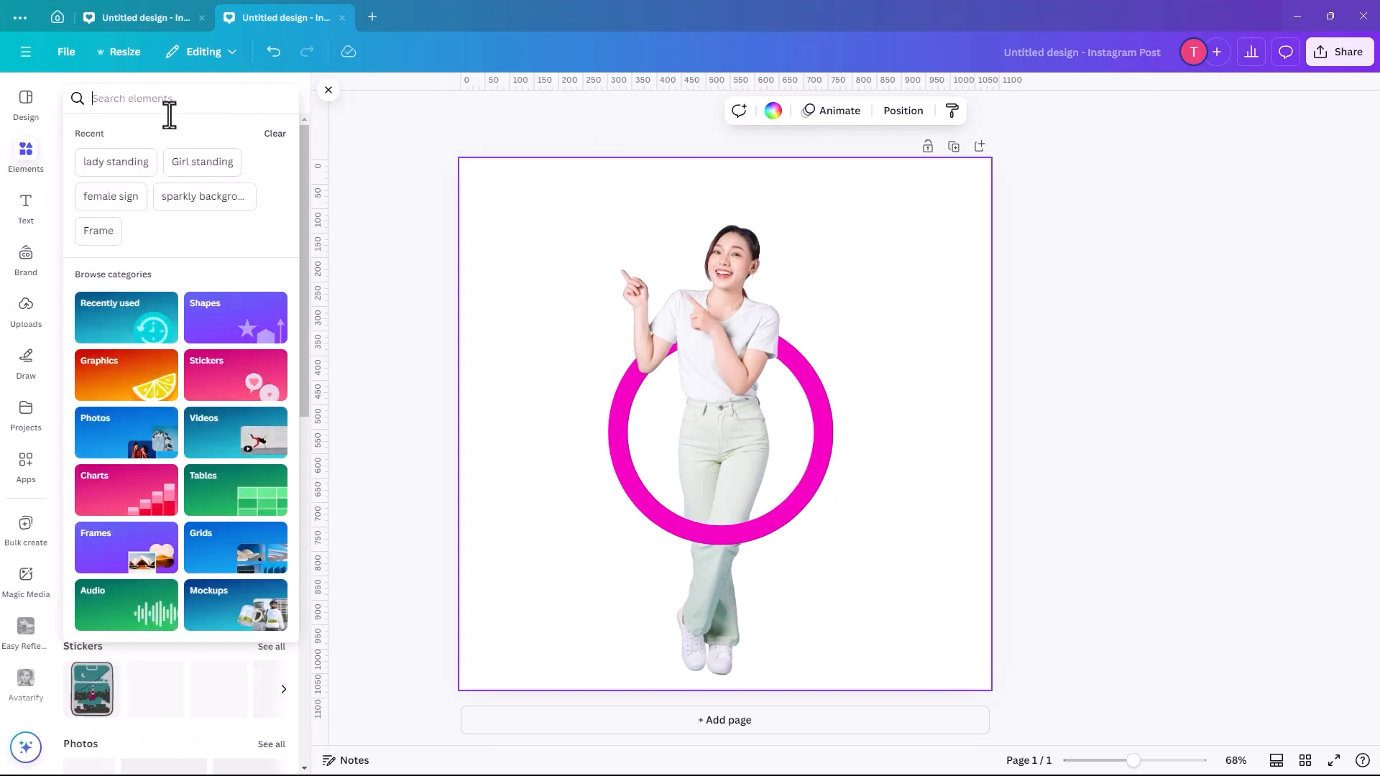
left_click(203, 197)
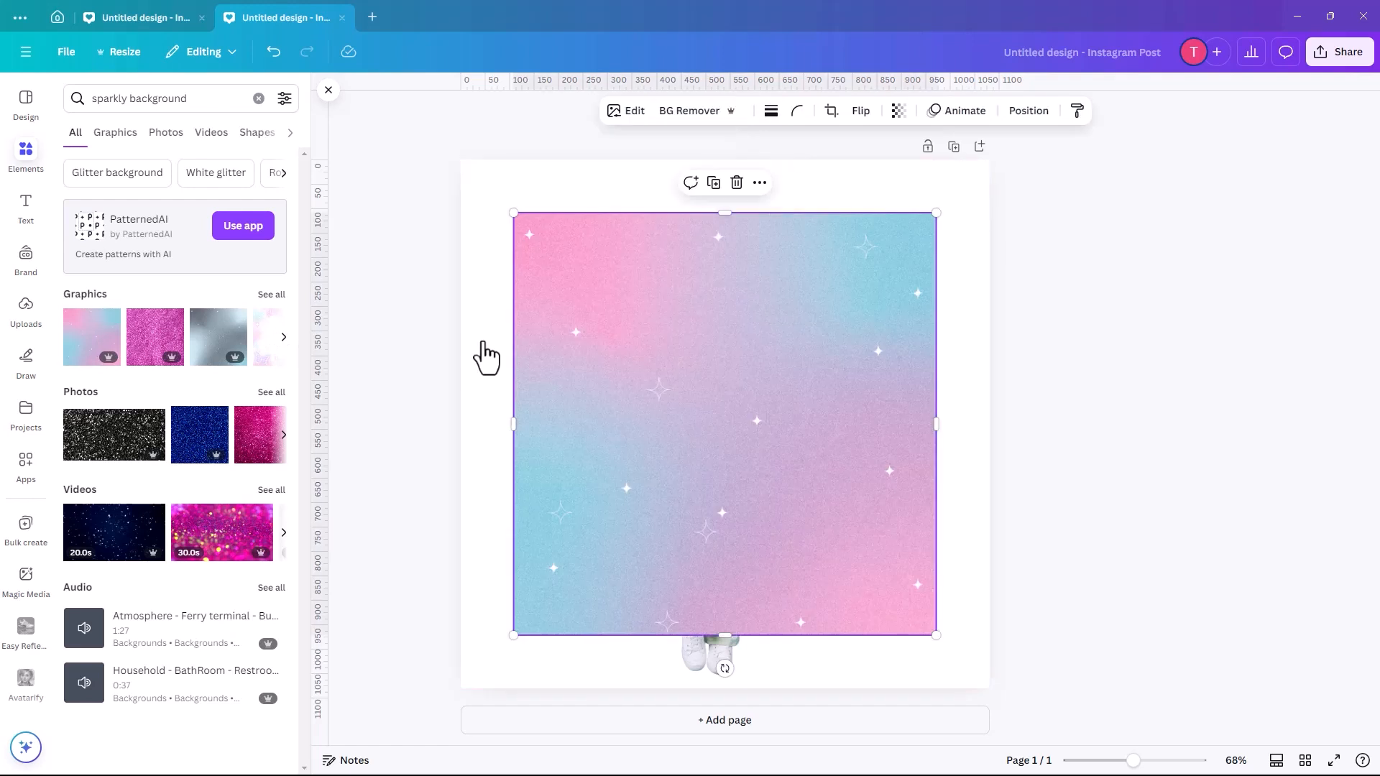
left_click_drag(550, 375, 497, 322)
left_click_drag(882, 584, 989, 688)
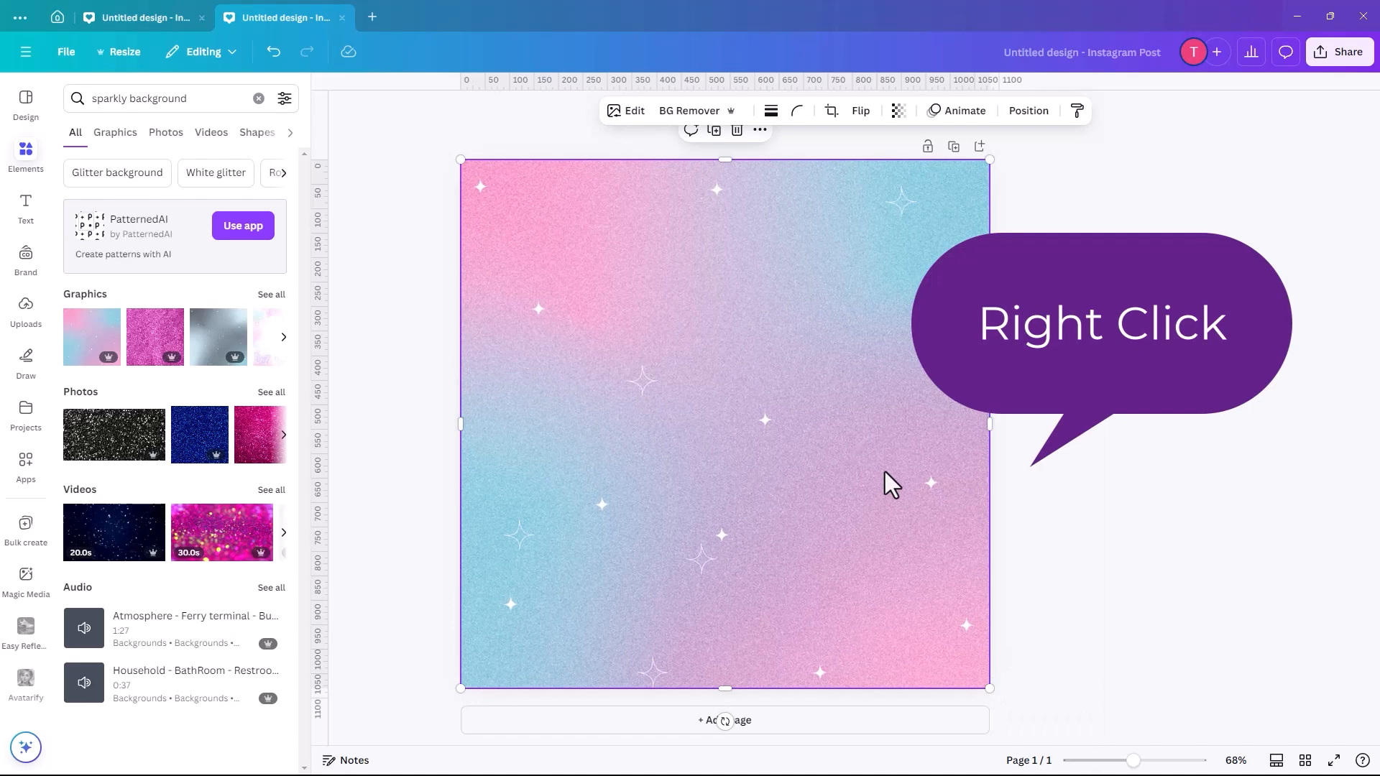
right_click(886, 471)
left_click(920, 689)
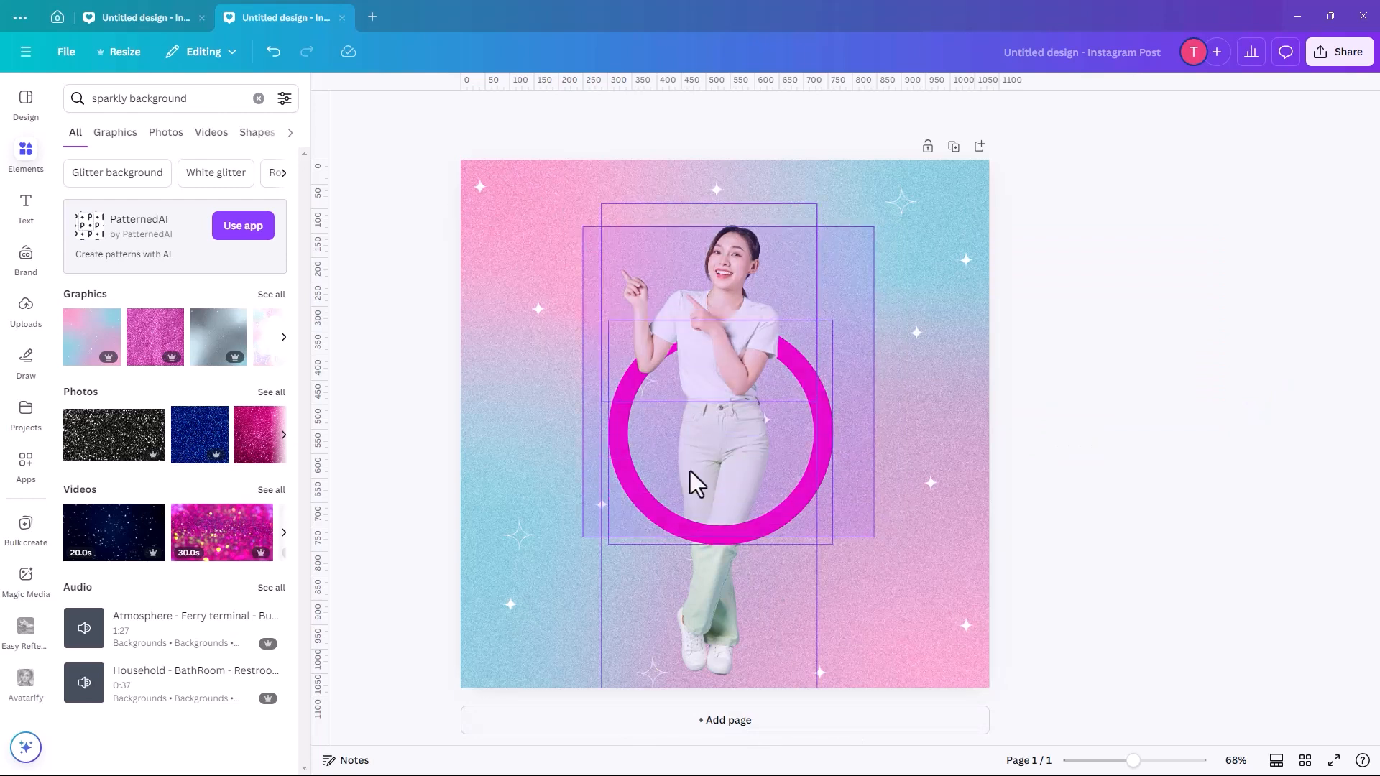
- Move the ring and both woman photos together slightly up and to the right on the page
left_click_drag(719, 476, 747, 445)
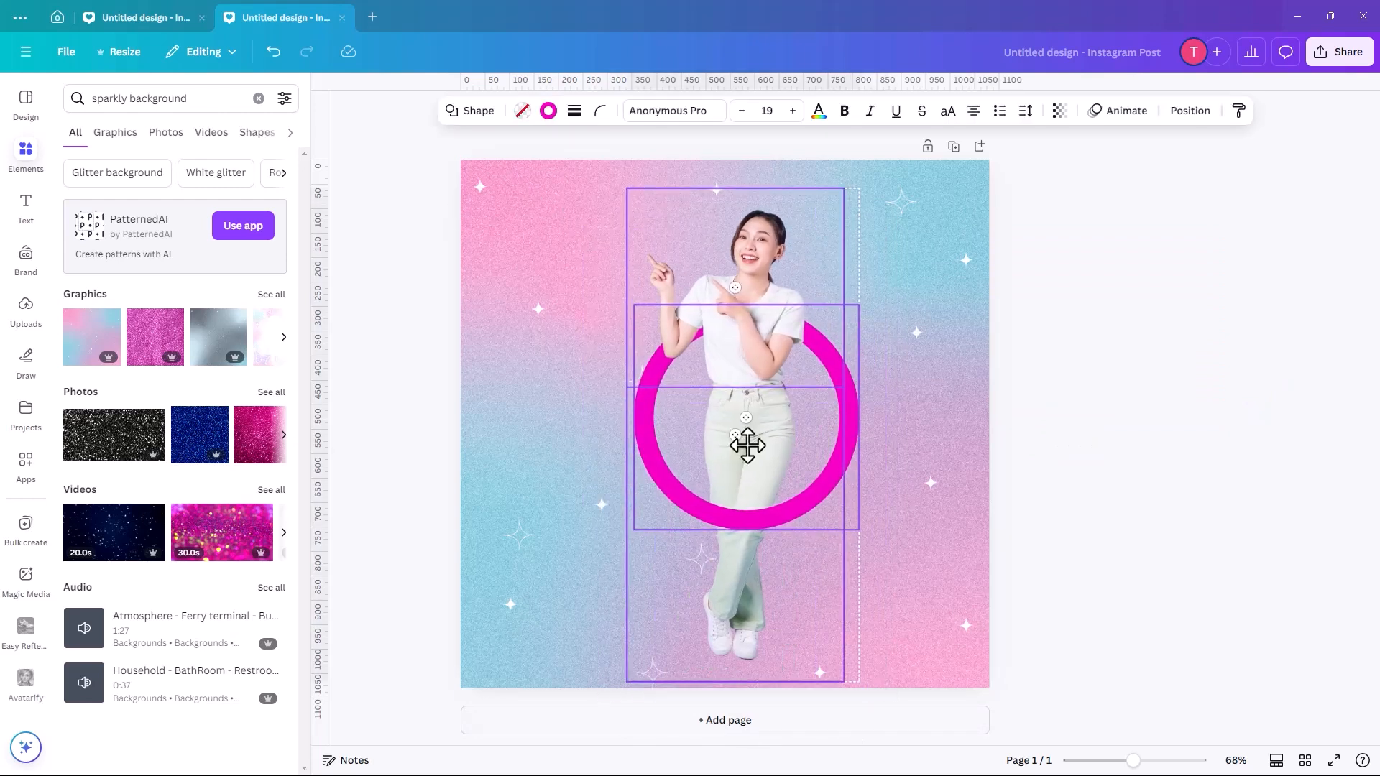
left_click(938, 412)
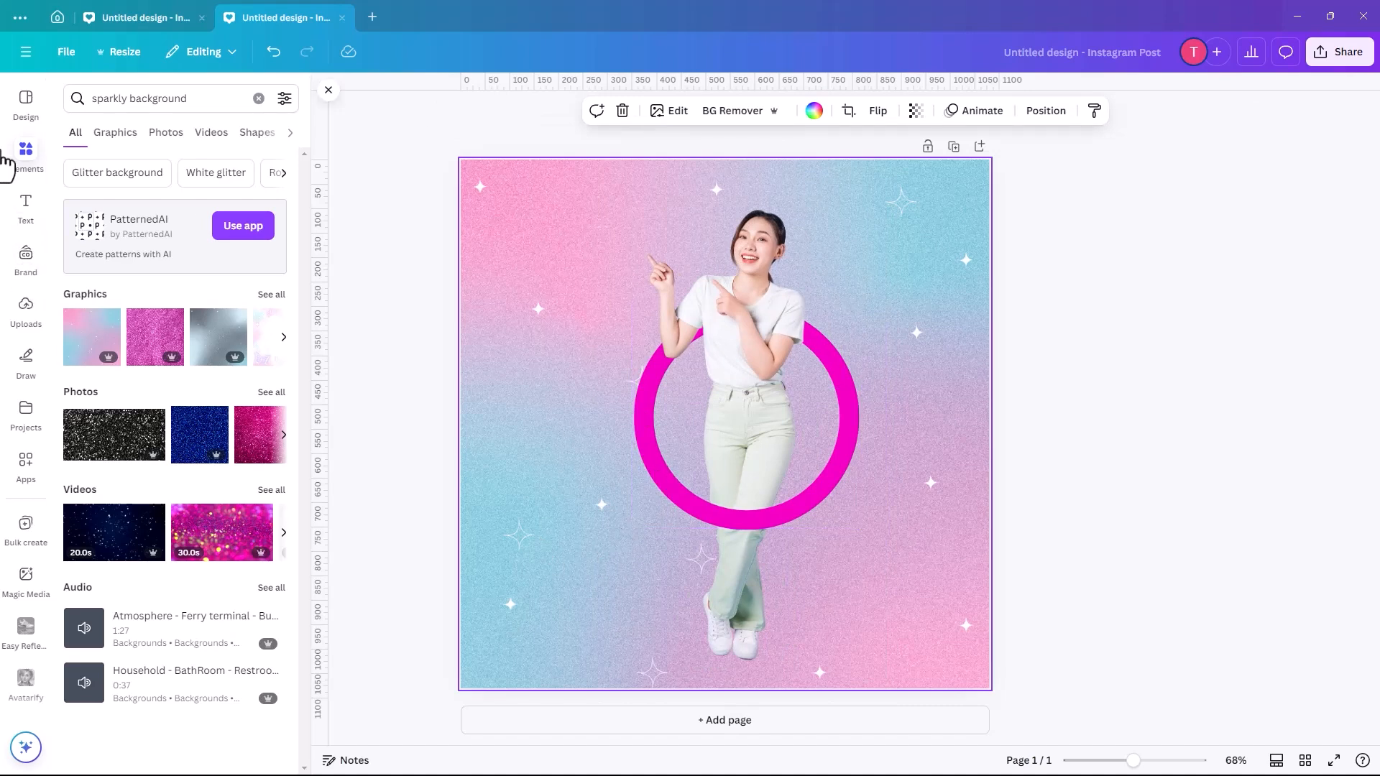
- Insert a straight line on the page and set its line weight to 35
left_click(258, 98)
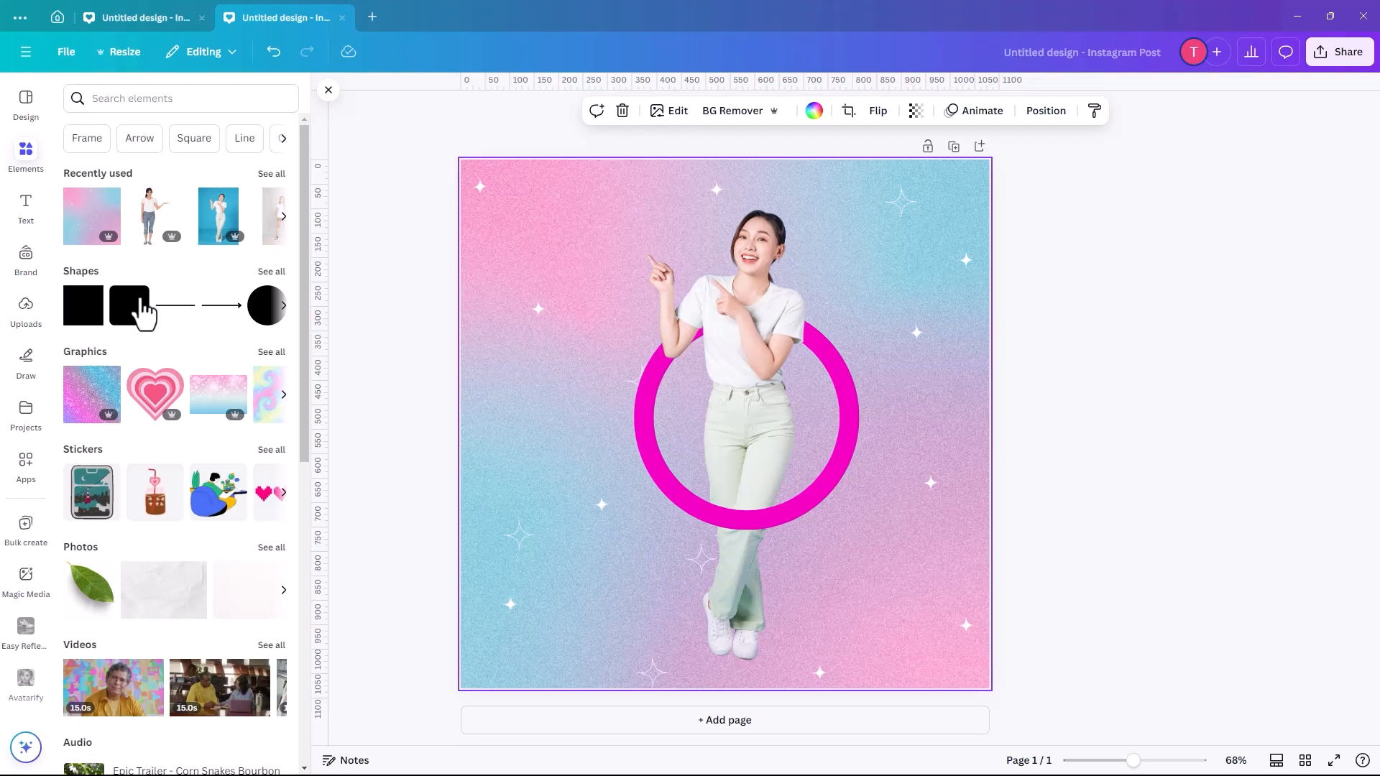
left_click(176, 308)
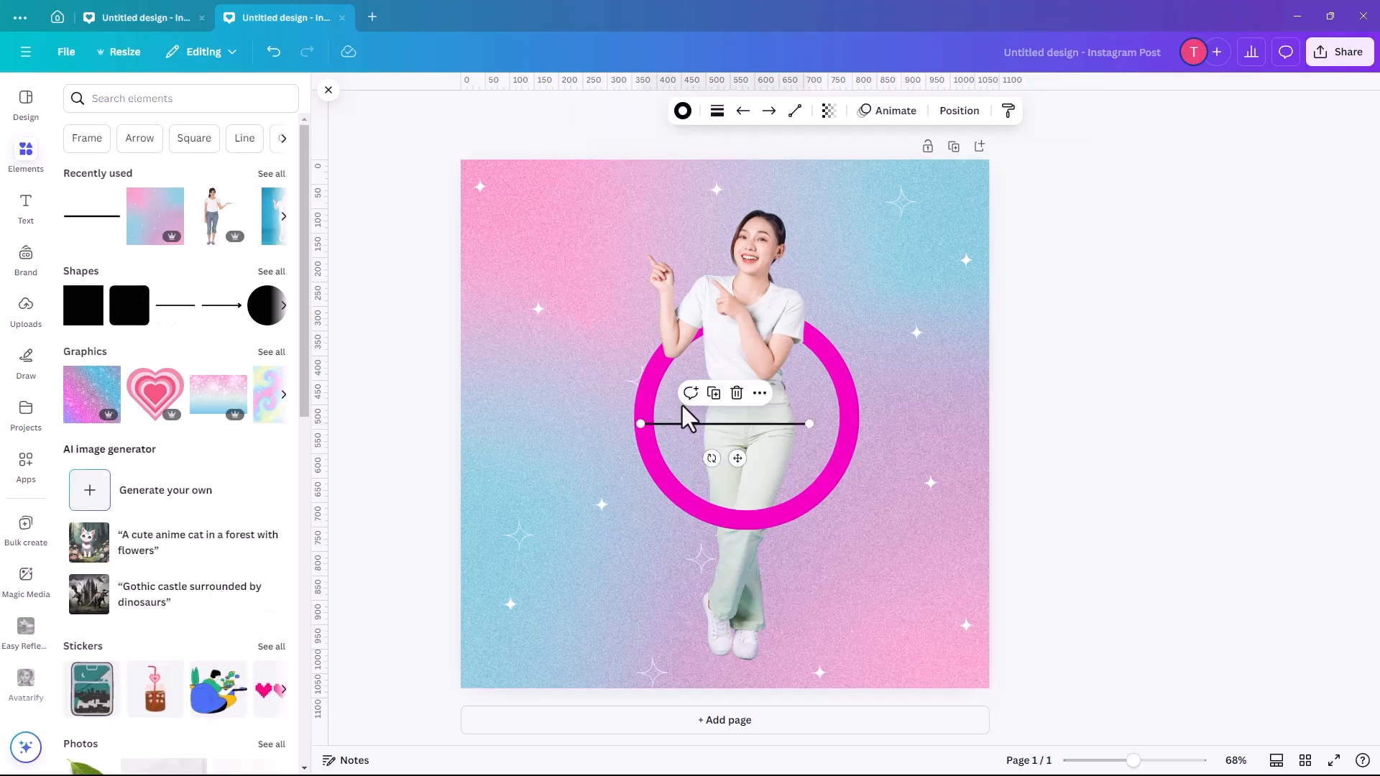
left_click(717, 112)
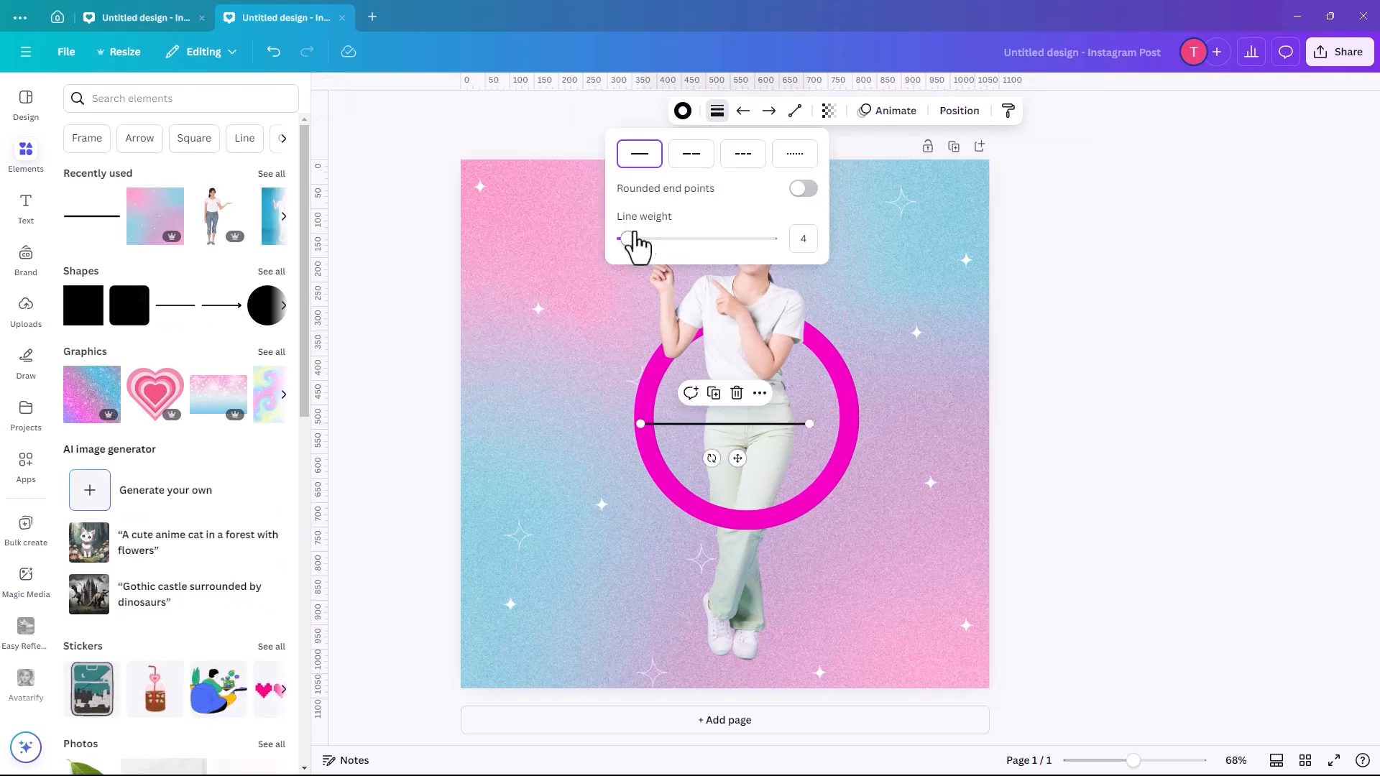
left_click_drag(622, 239, 674, 239)
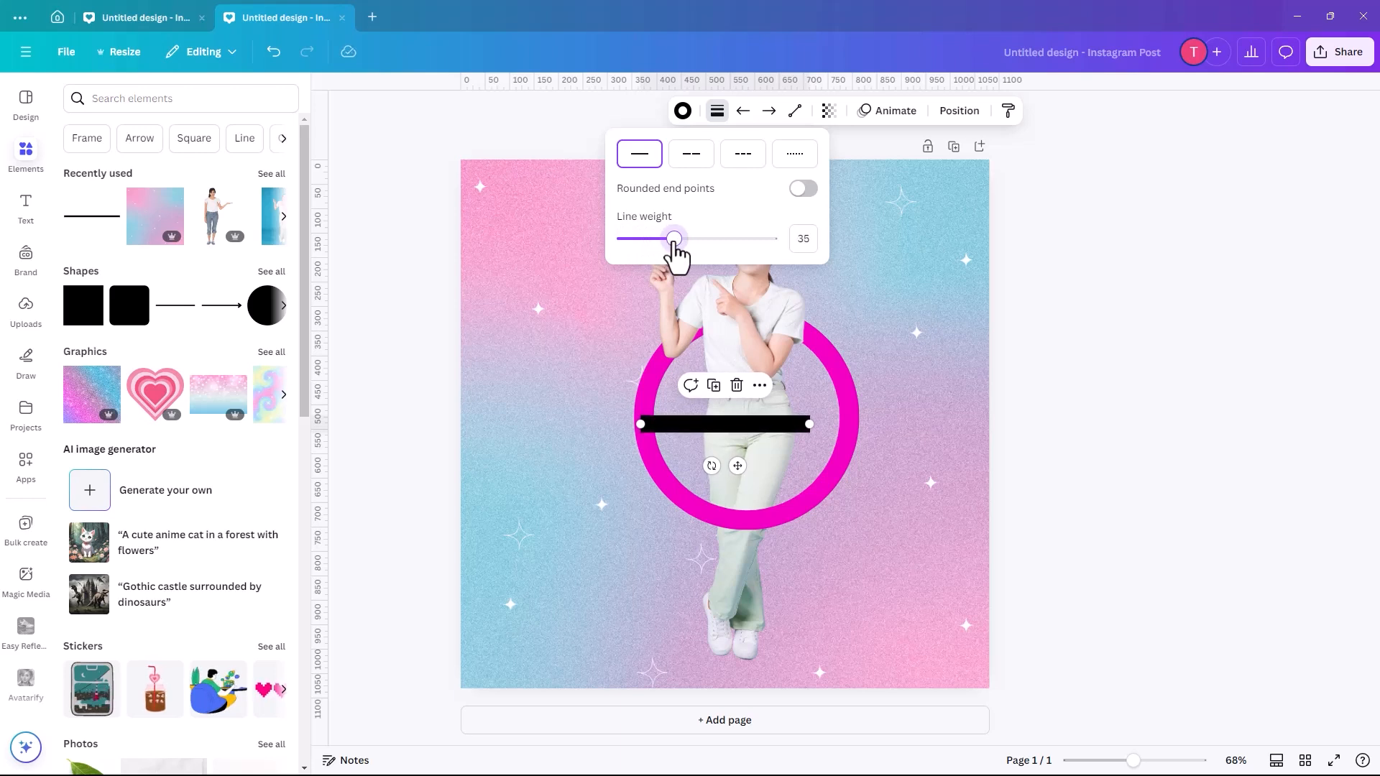
- Place the line diagonally from the ring's lower-left edge as a handle and colour it the ring's bright pink
left_click_drag(679, 426, 560, 536)
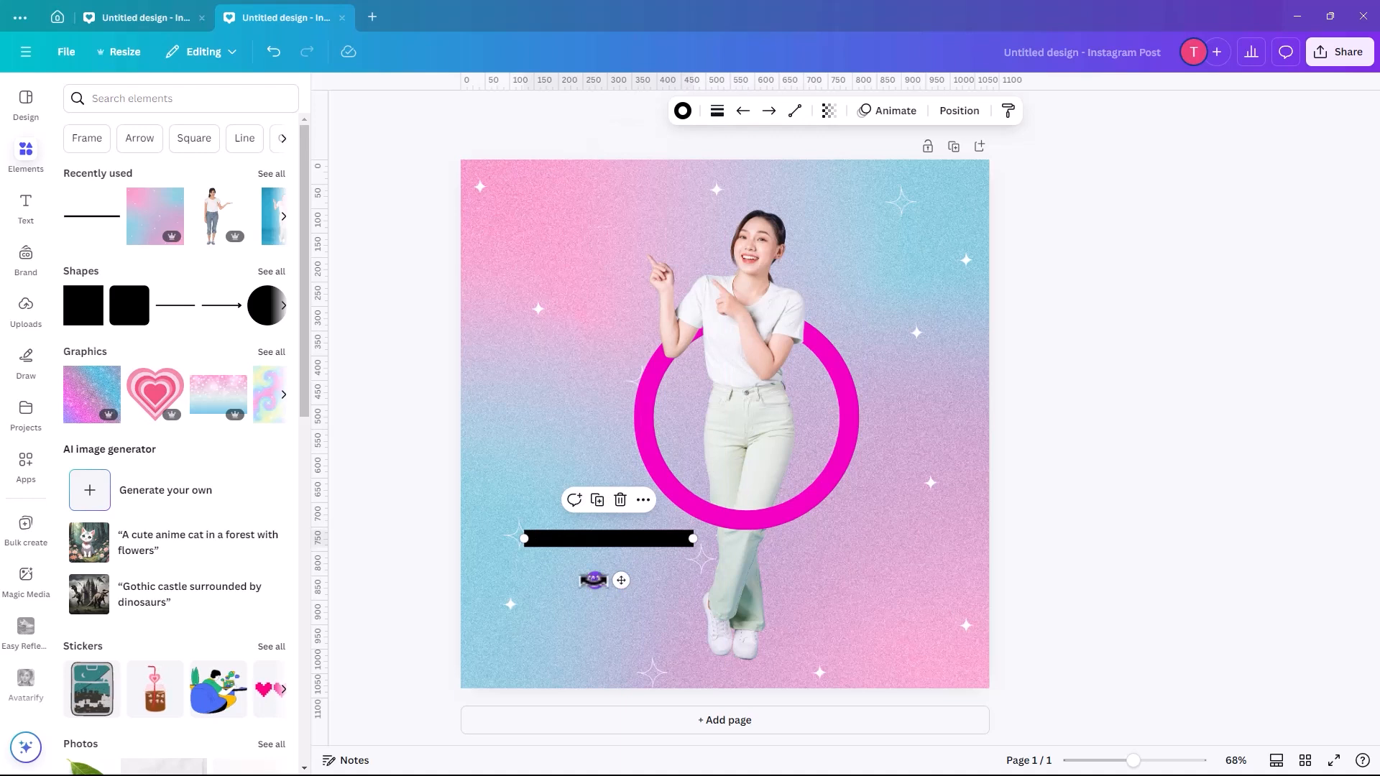
mouse_move(612, 577)
left_mouse_down()
mouse_move(604, 561)
mouse_move(619, 603)
mouse_move(630, 583)
left_mouse_up()
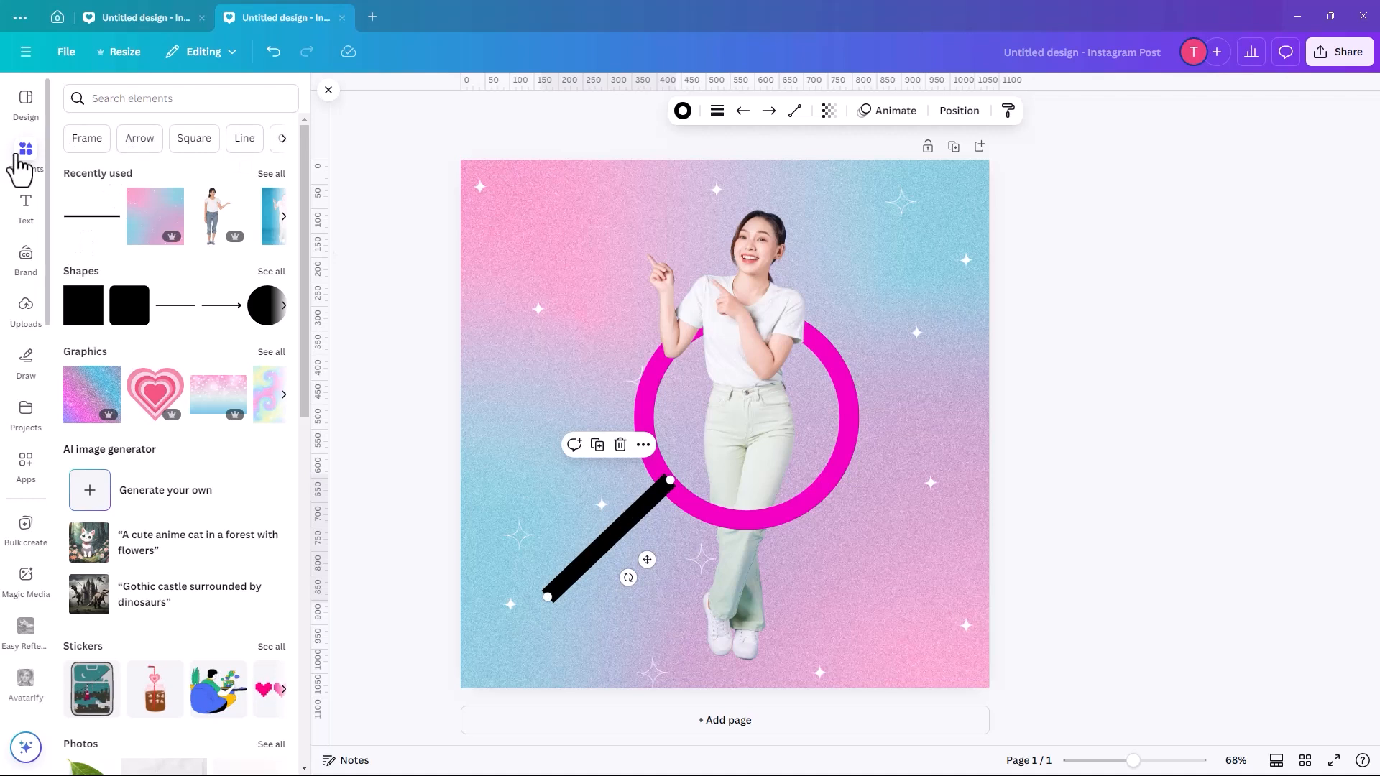
left_click(683, 111)
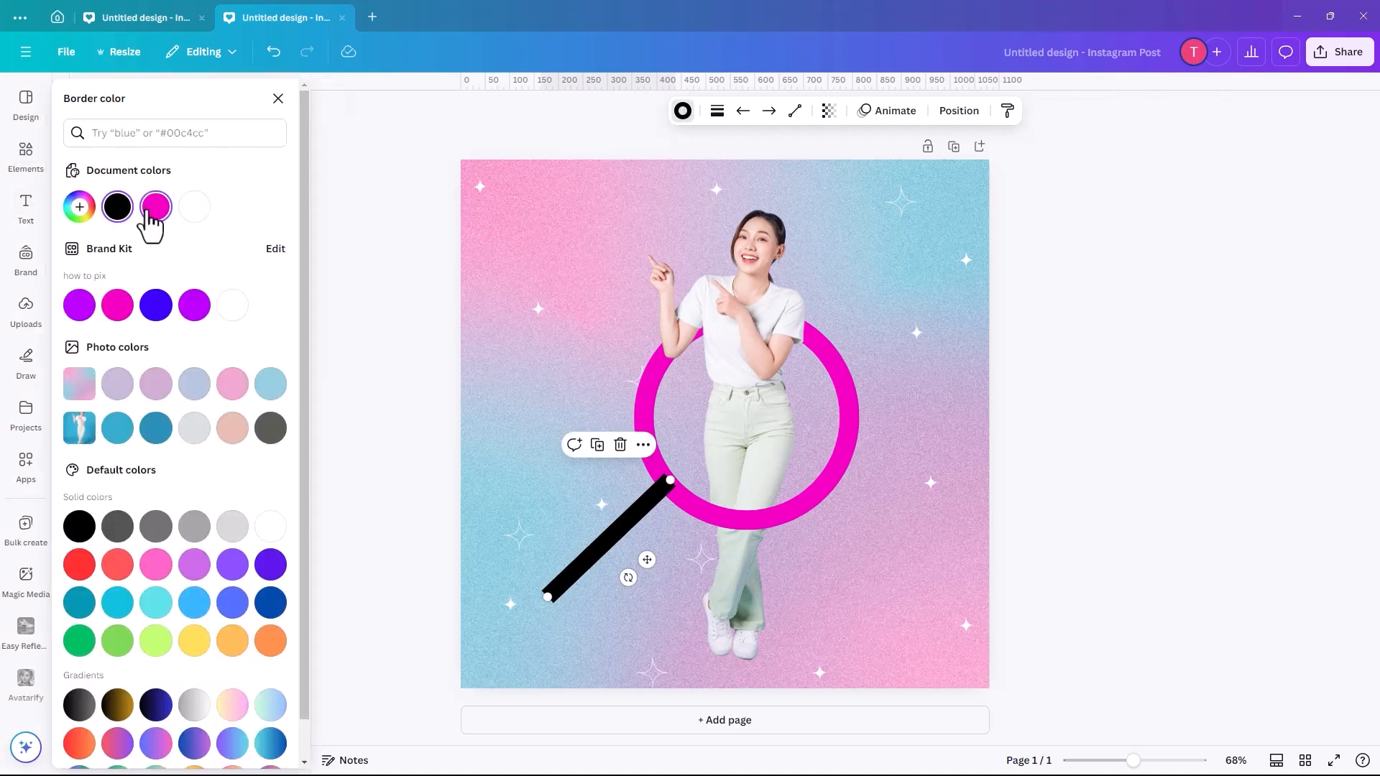
left_click(156, 207)
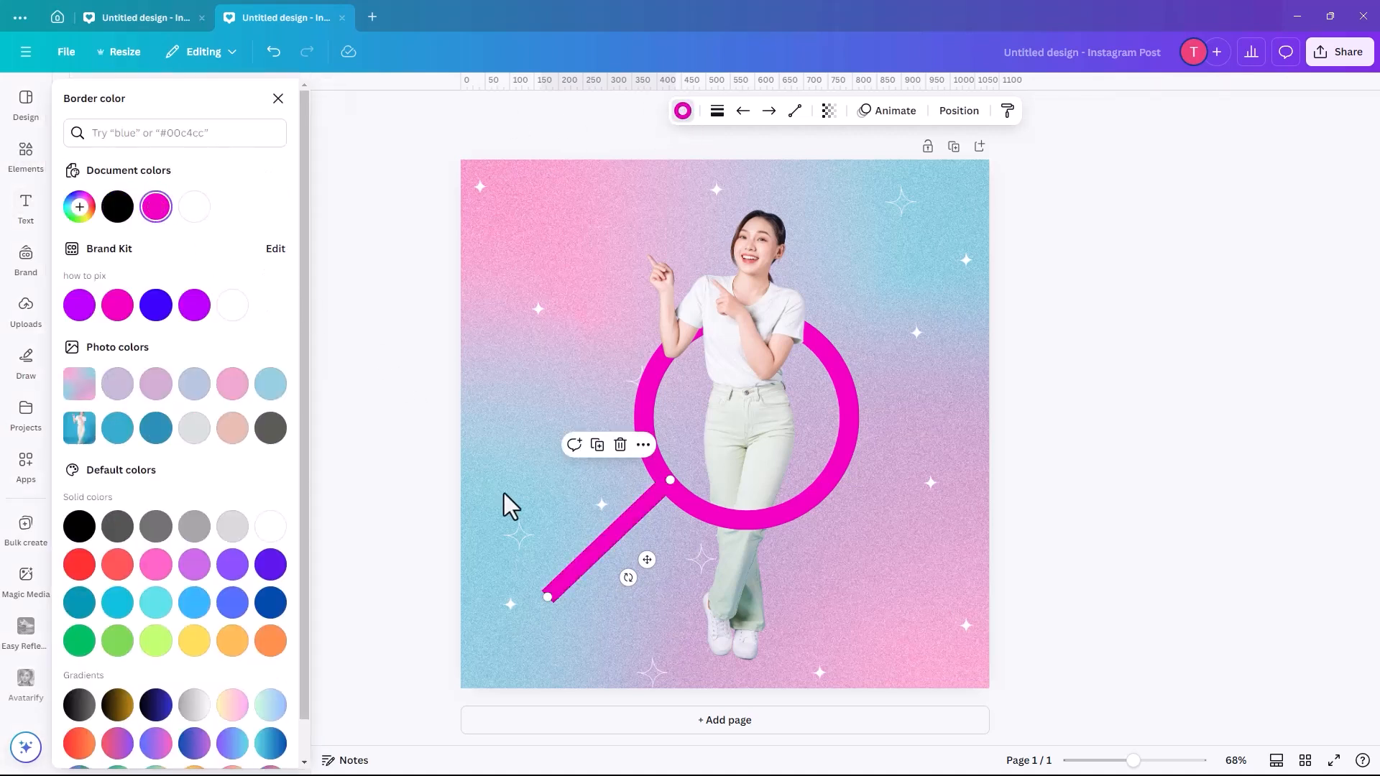
- Duplicate the pink handle line and rotate the copy perpendicular across the original to form a cross
left_click(597, 445)
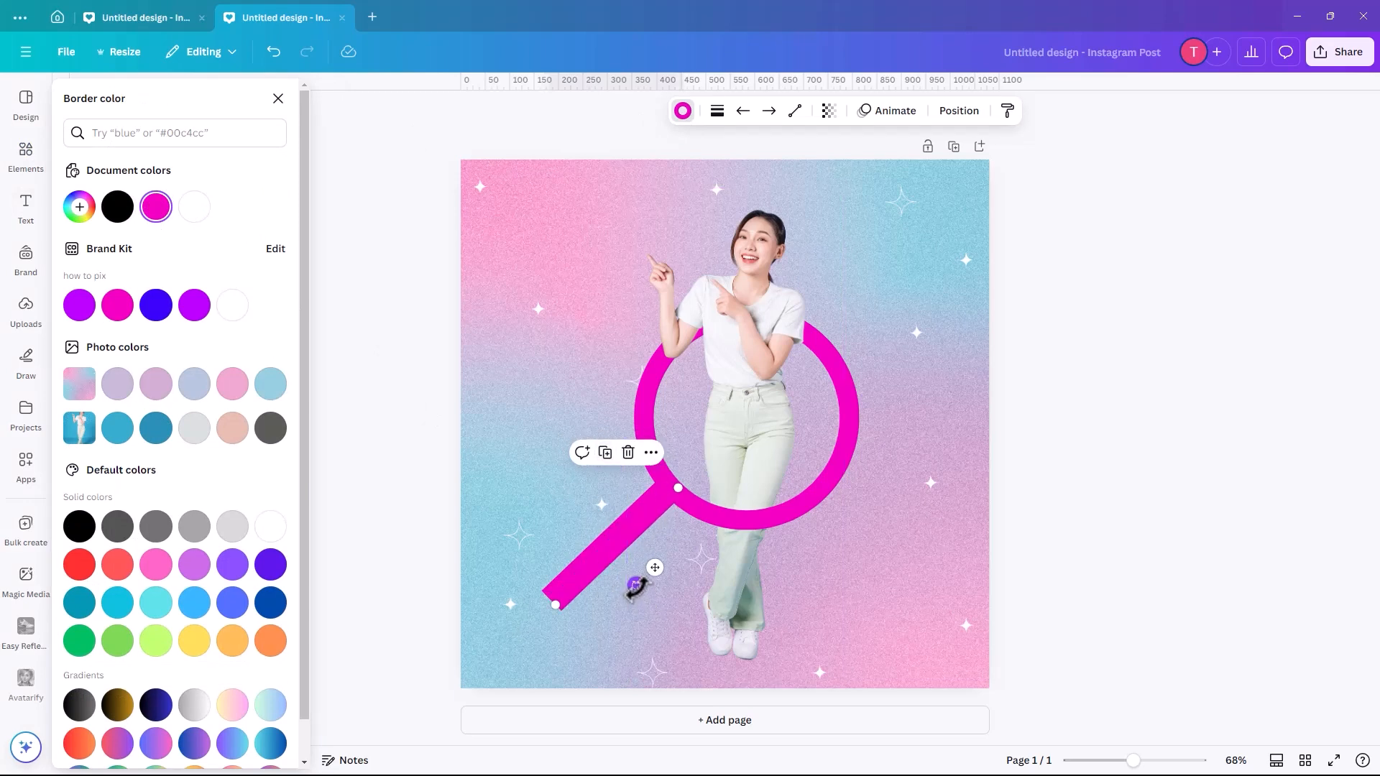
mouse_move(586, 568)
left_mouse_down()
mouse_move(562, 542)
mouse_move(598, 552)
left_mouse_up()
left_click_drag(632, 544, 621, 539)
left_click(577, 506)
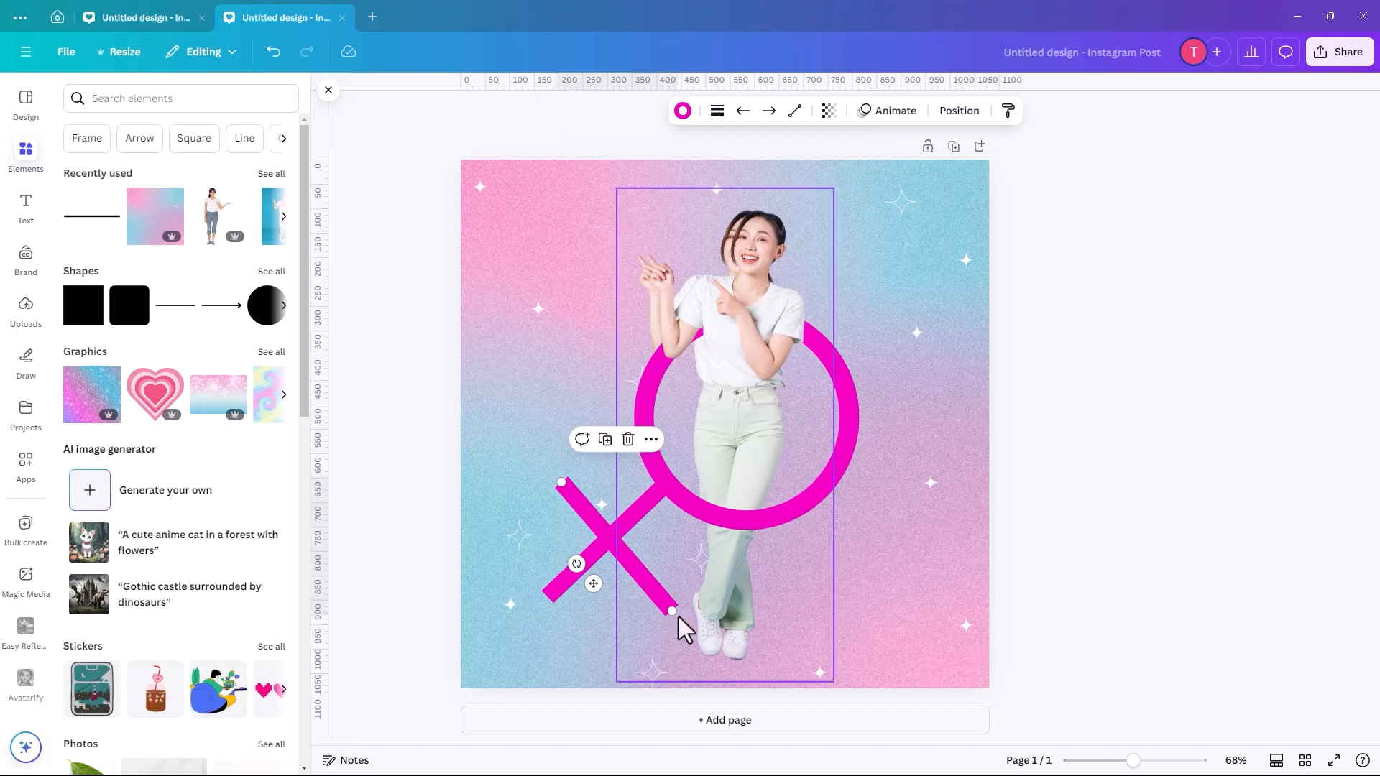
- Shorten the crossing line at both ends and nudge it left to centre it on the handle
mouse_move(659, 594)
left_mouse_down()
mouse_move(635, 575)
mouse_move(647, 577)
left_mouse_up()
mouse_move(588, 521)
left_mouse_down()
mouse_move(601, 538)
mouse_move(585, 501)
mouse_move(590, 520)
left_mouse_up()
key("shift+Left")
key("shift+Left")
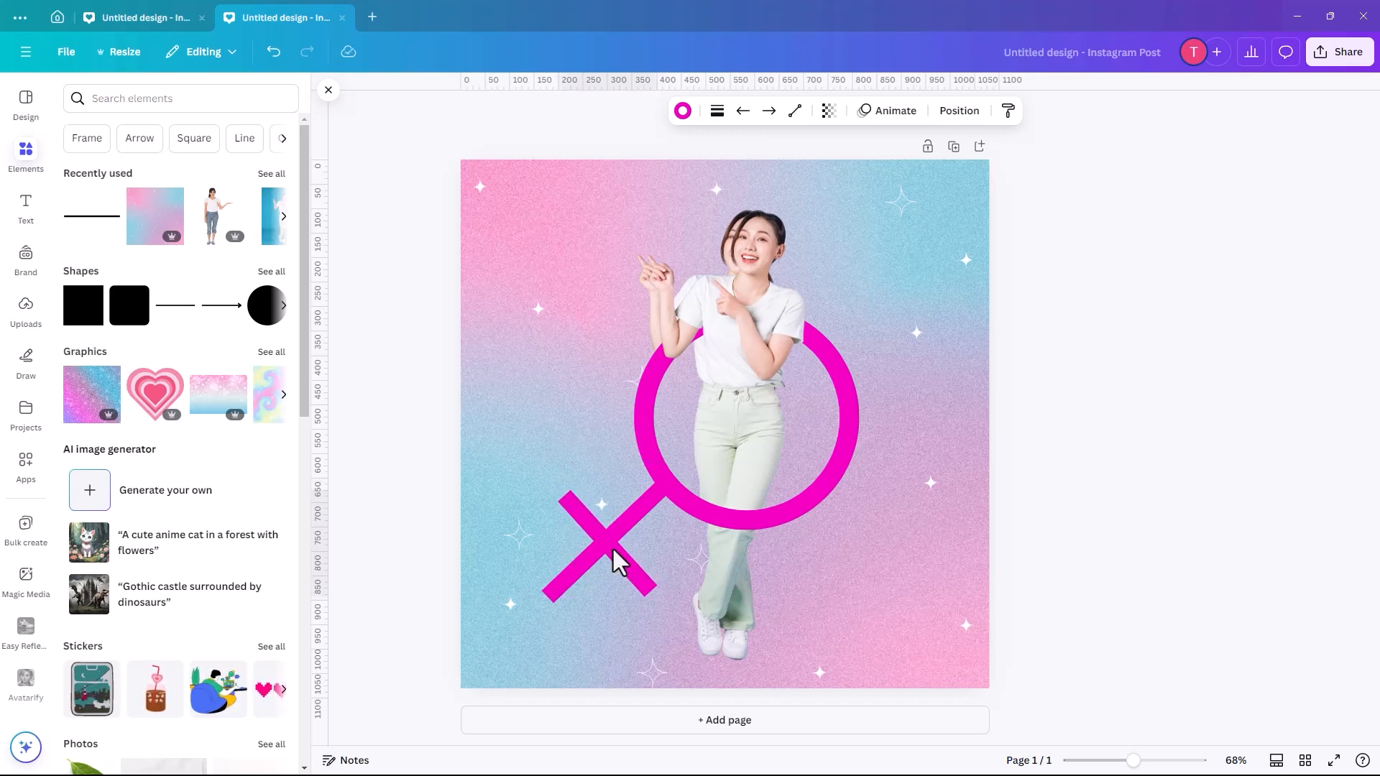
- Realign the woman's cropped upper-body copy exactly over the full-length photo beneath it
left_click(731, 320)
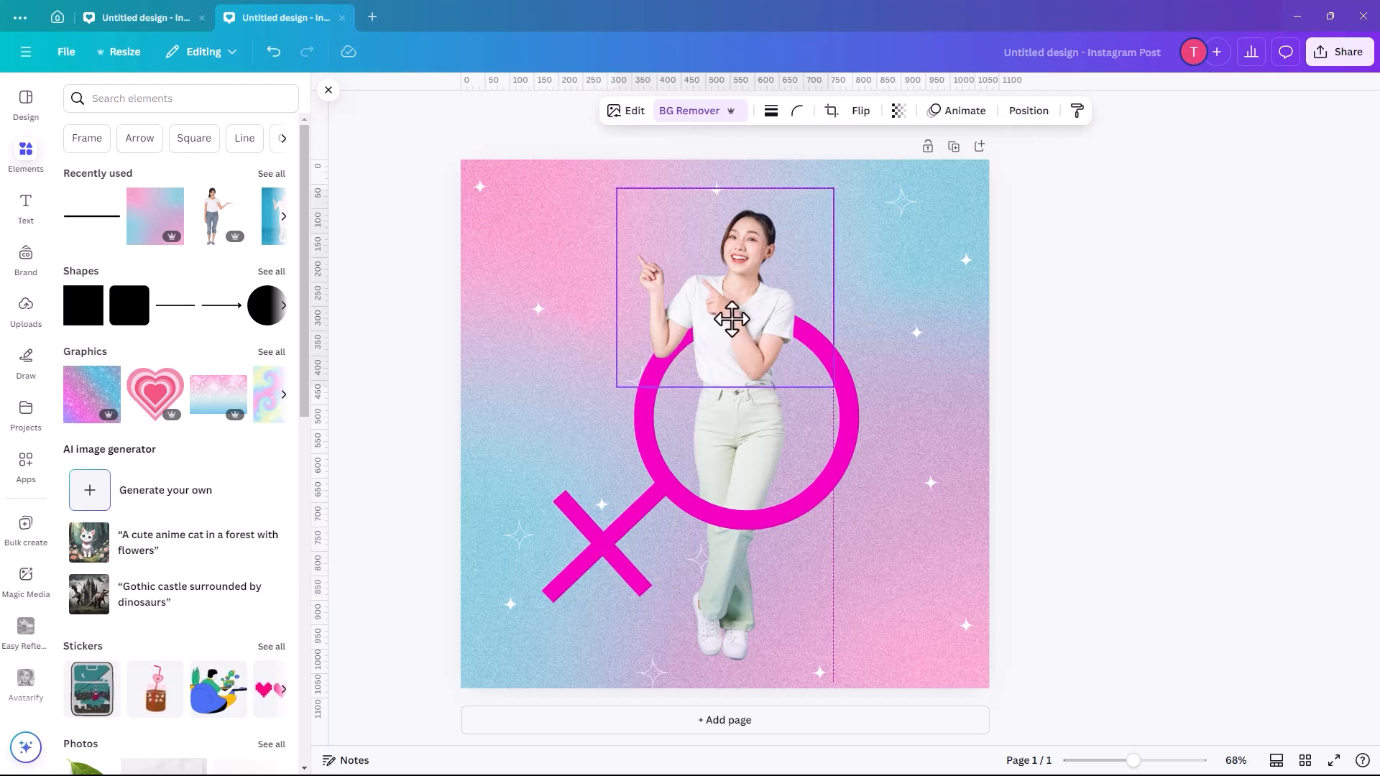
left_click(883, 308)
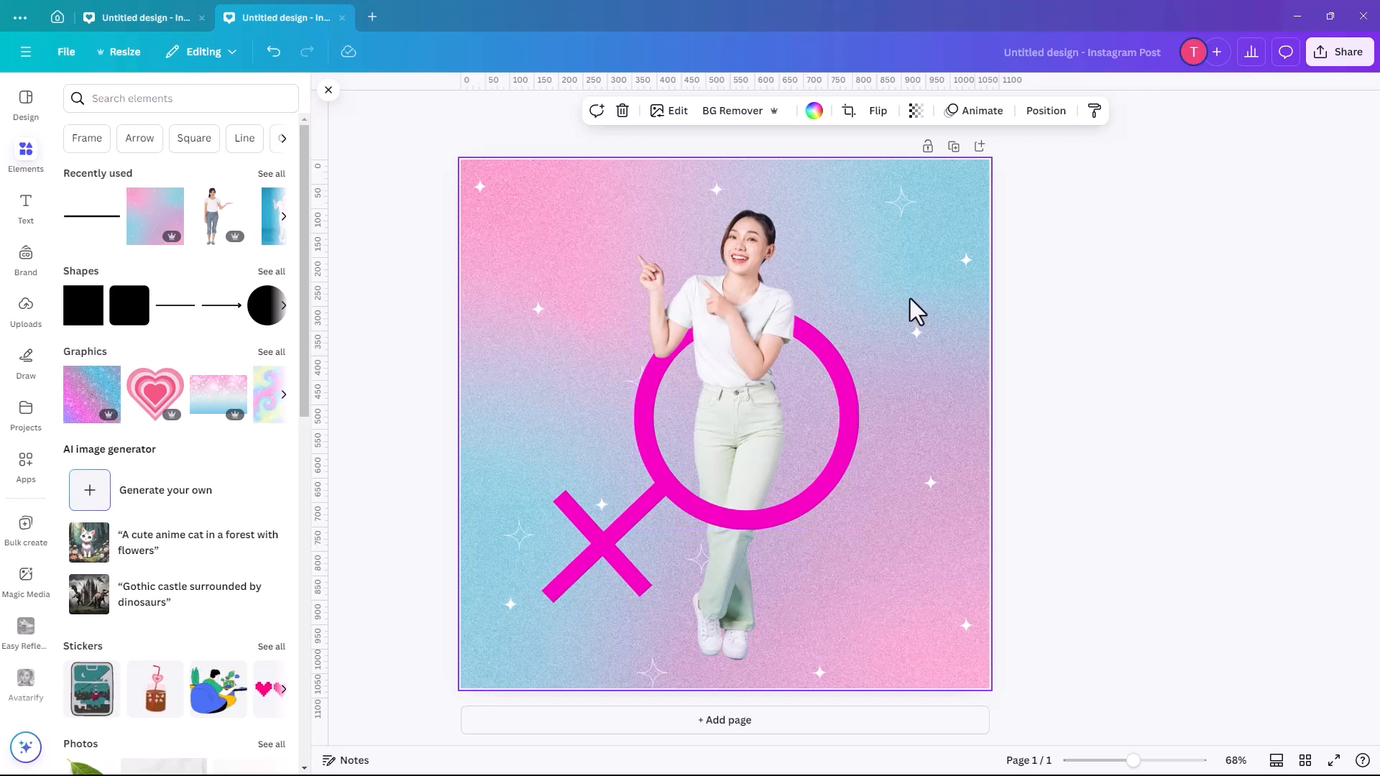
- Add a second page and place a circle frame from the Frame search results near its centre
left_click(976, 148)
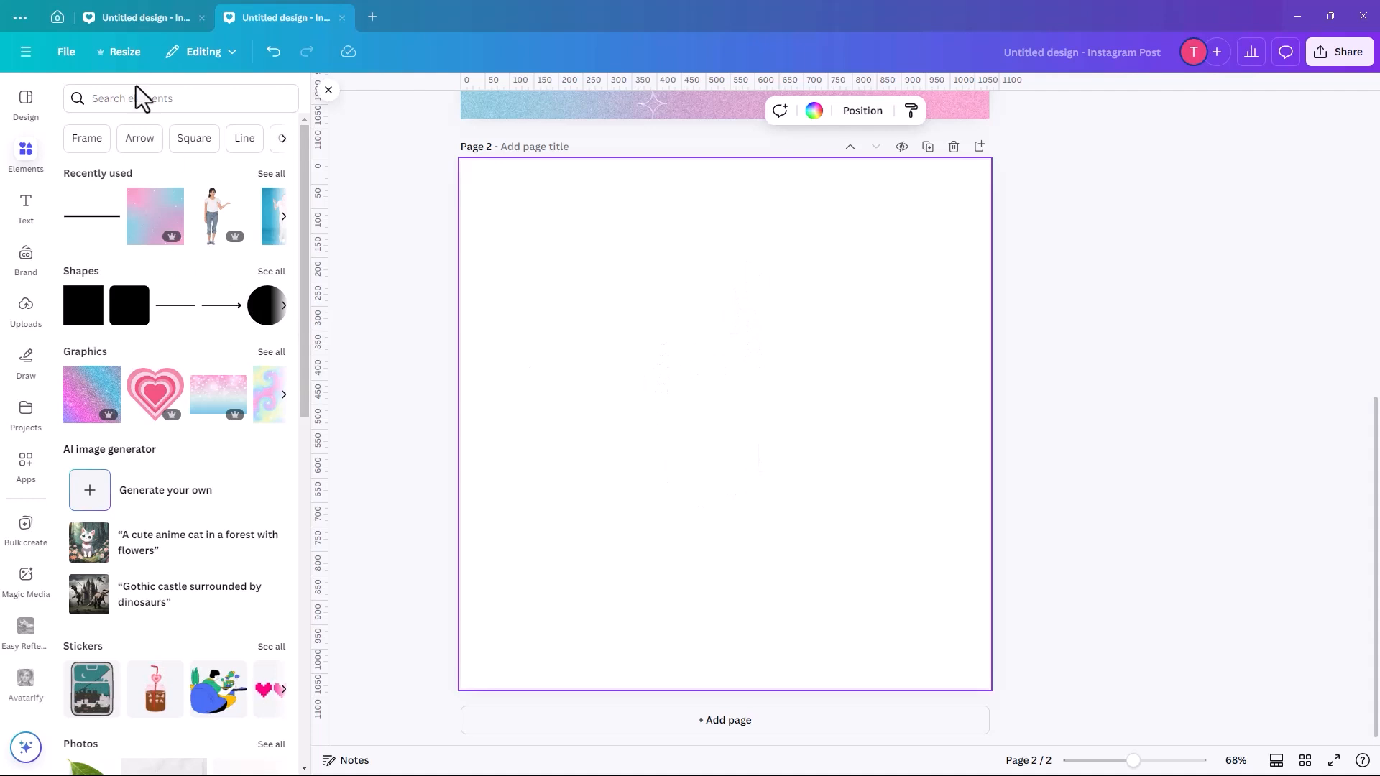
left_click(84, 142)
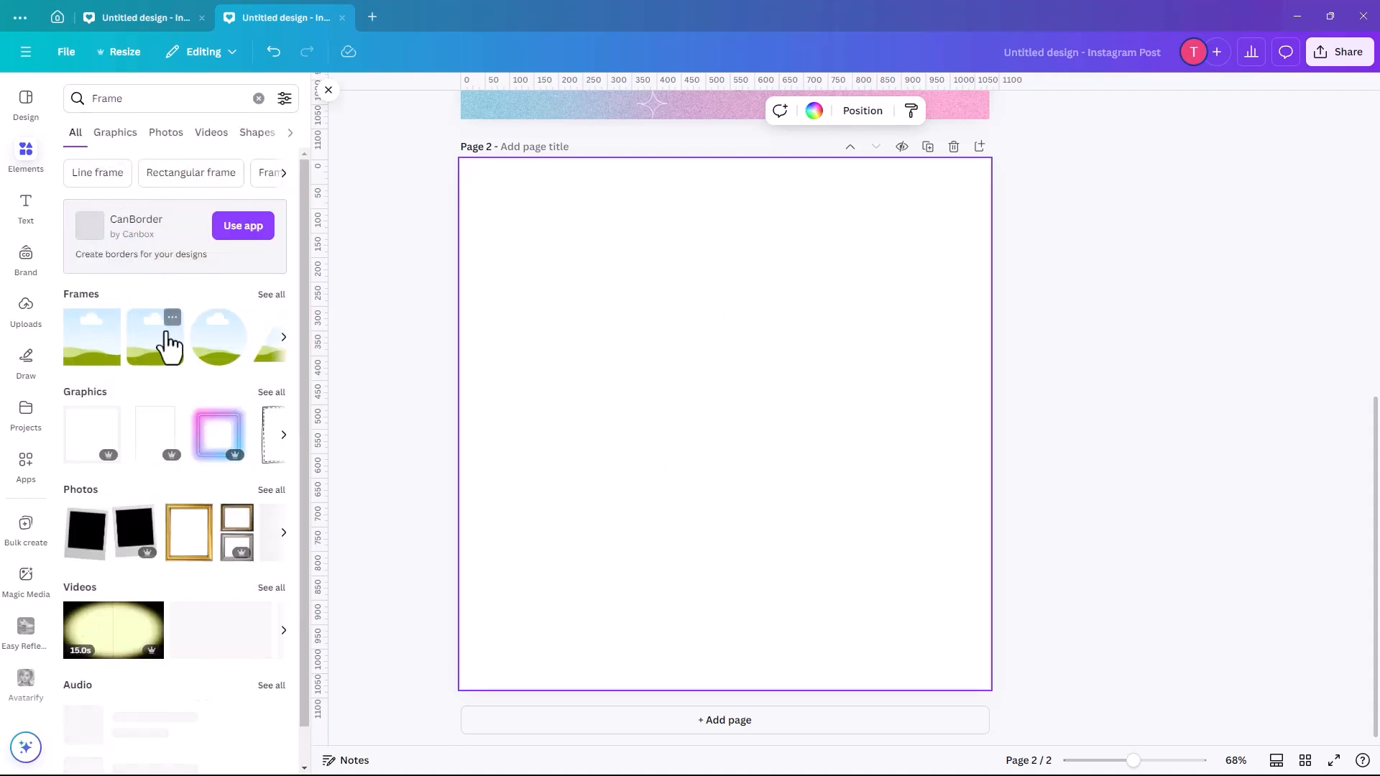
left_click(232, 360)
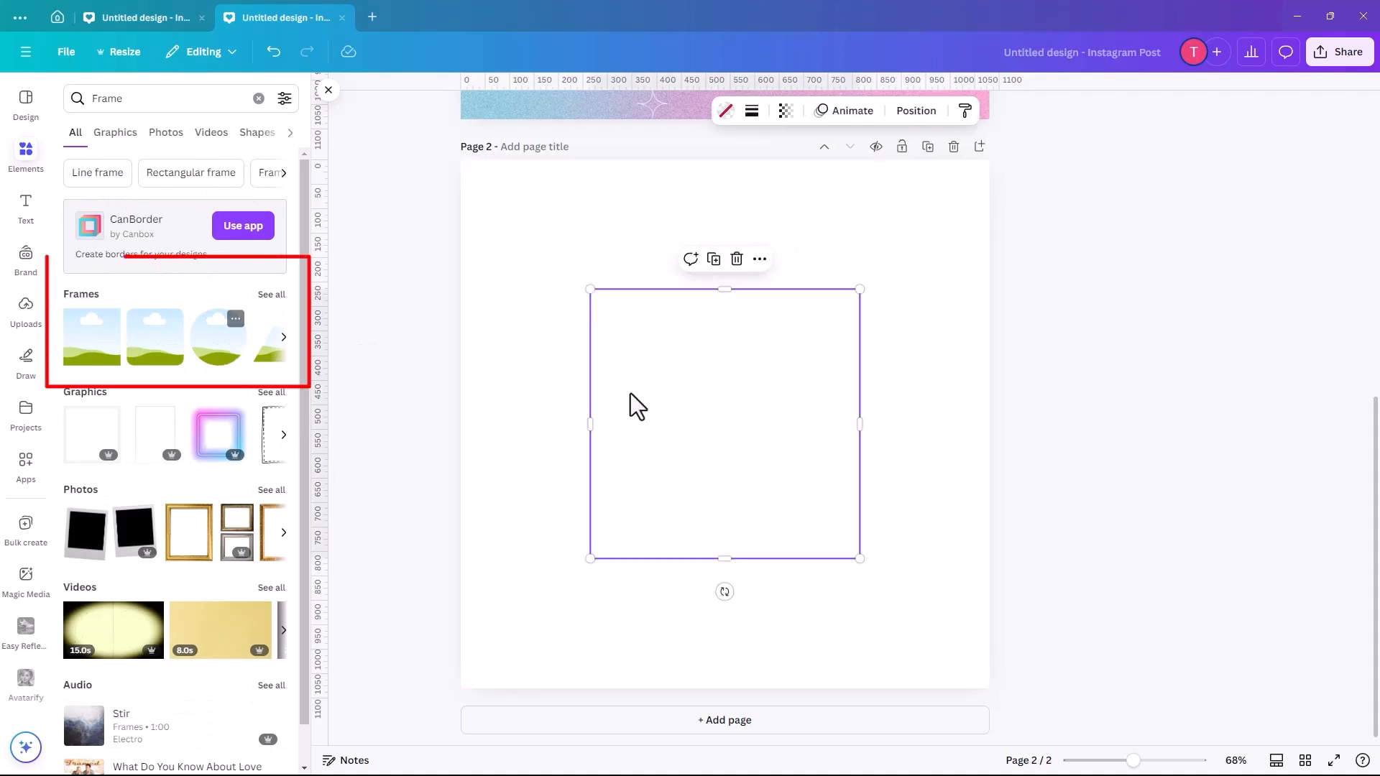
left_click_drag(747, 402, 738, 388)
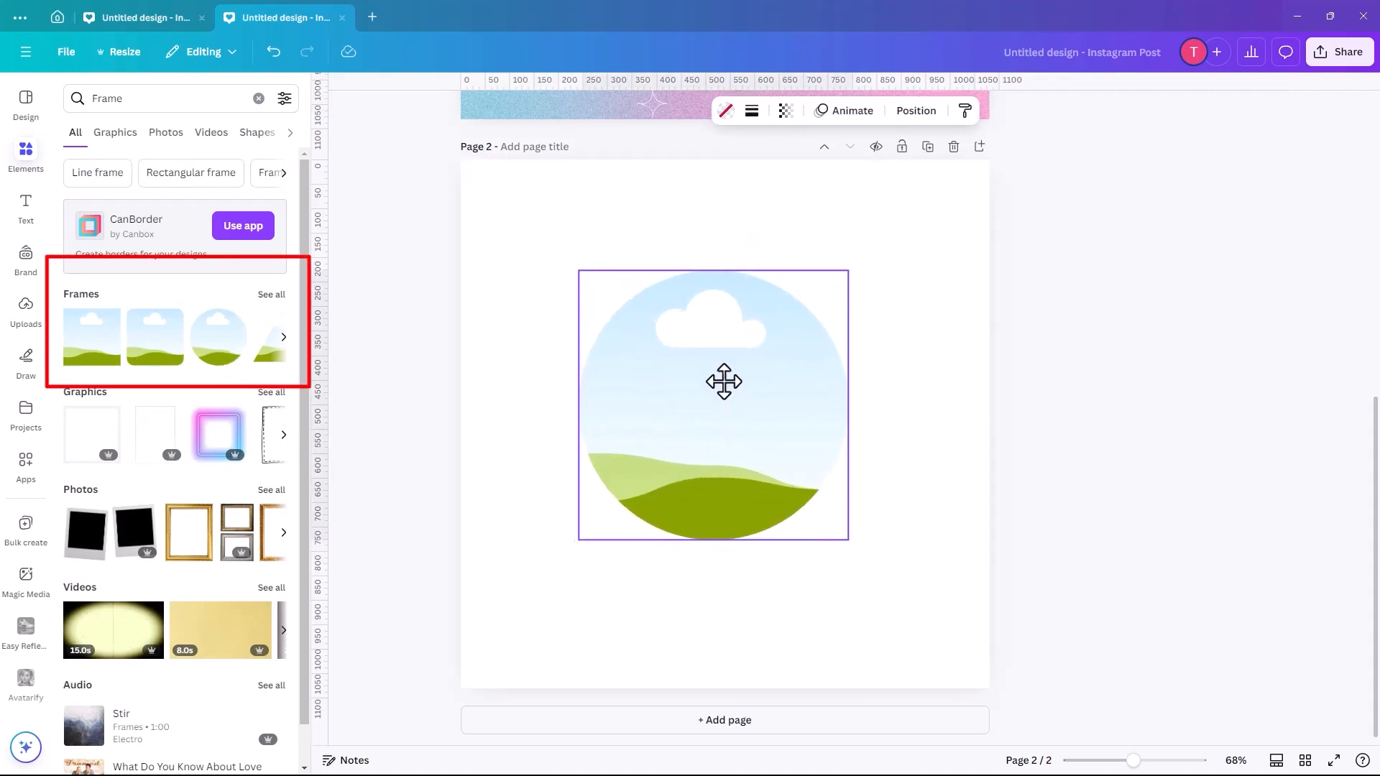
left_click(507, 388)
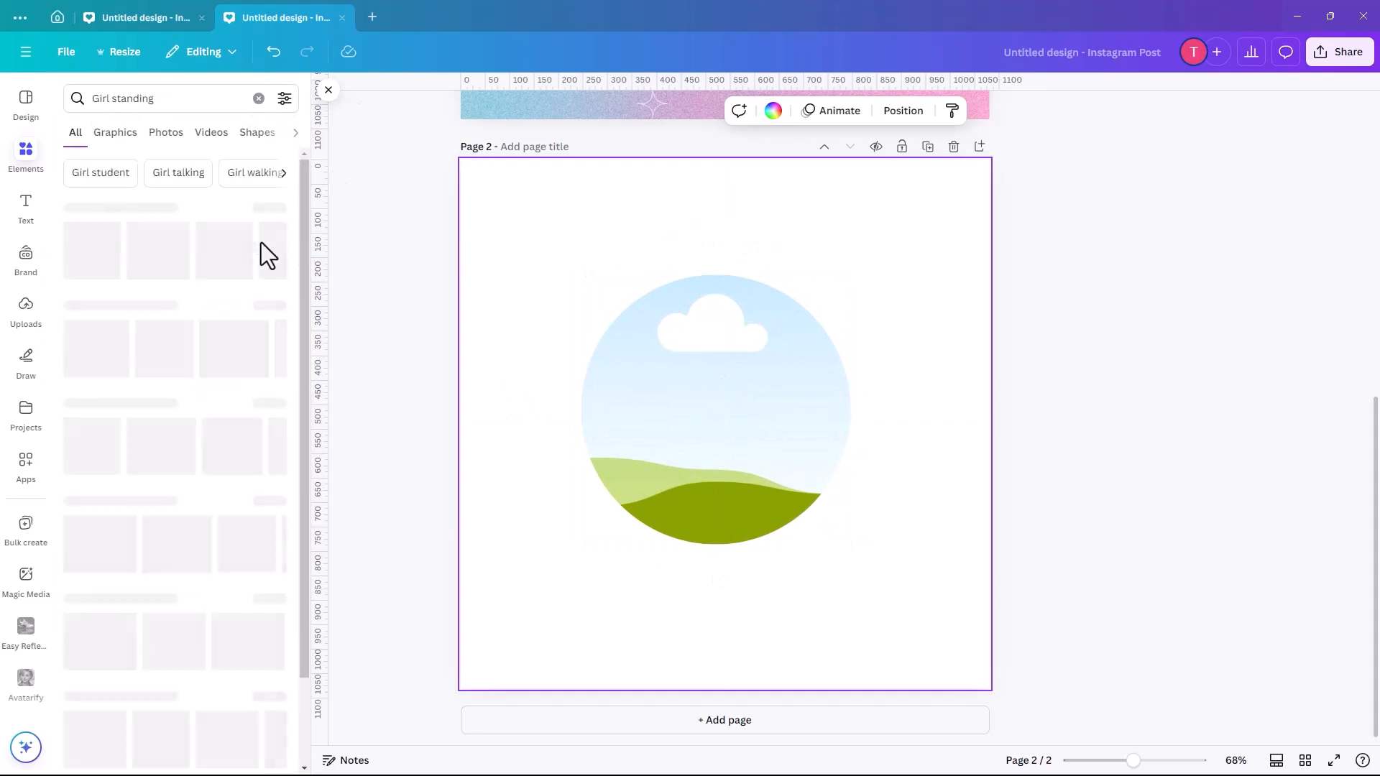
- Copy the woman's upper-body cut-out from page 1 and drop it into the circle frame on page 2
scroll(477, 318, "up", 7)
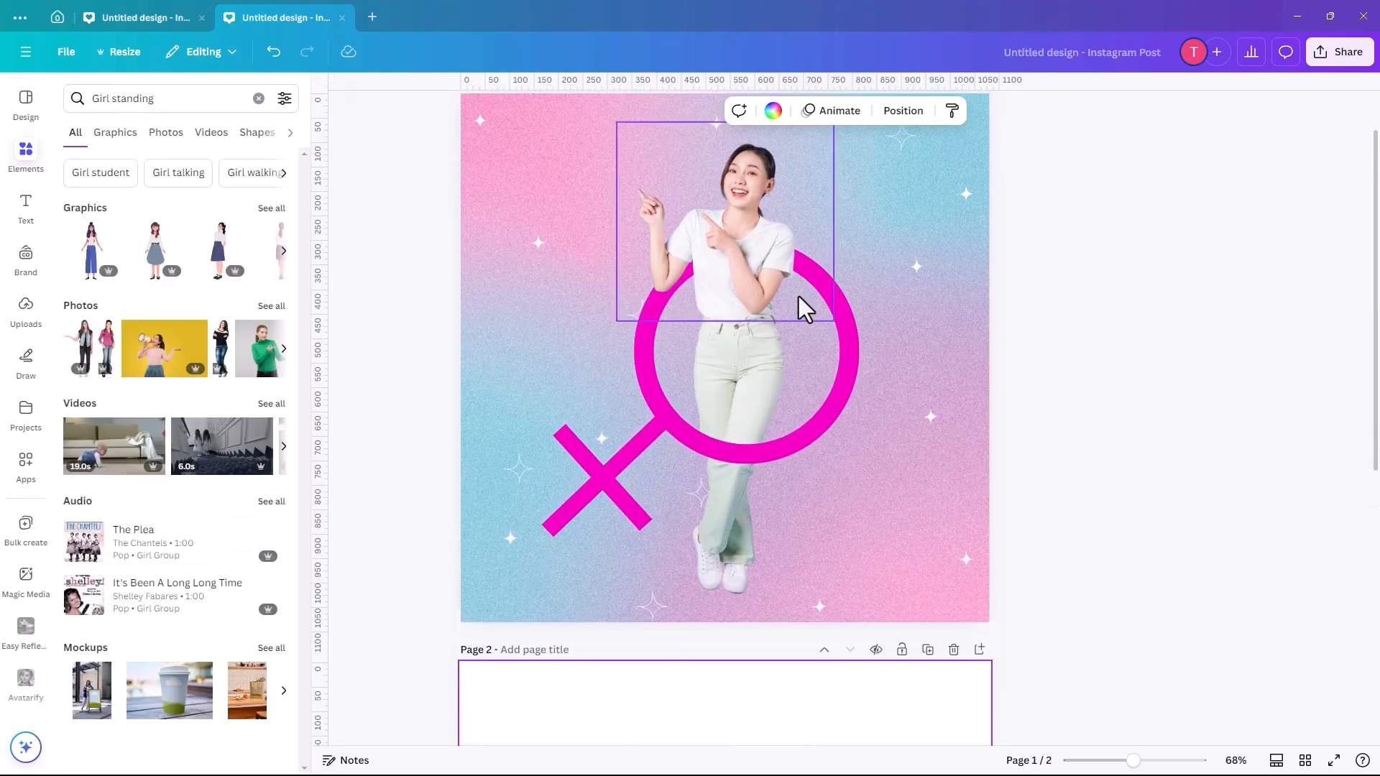
left_click(747, 260)
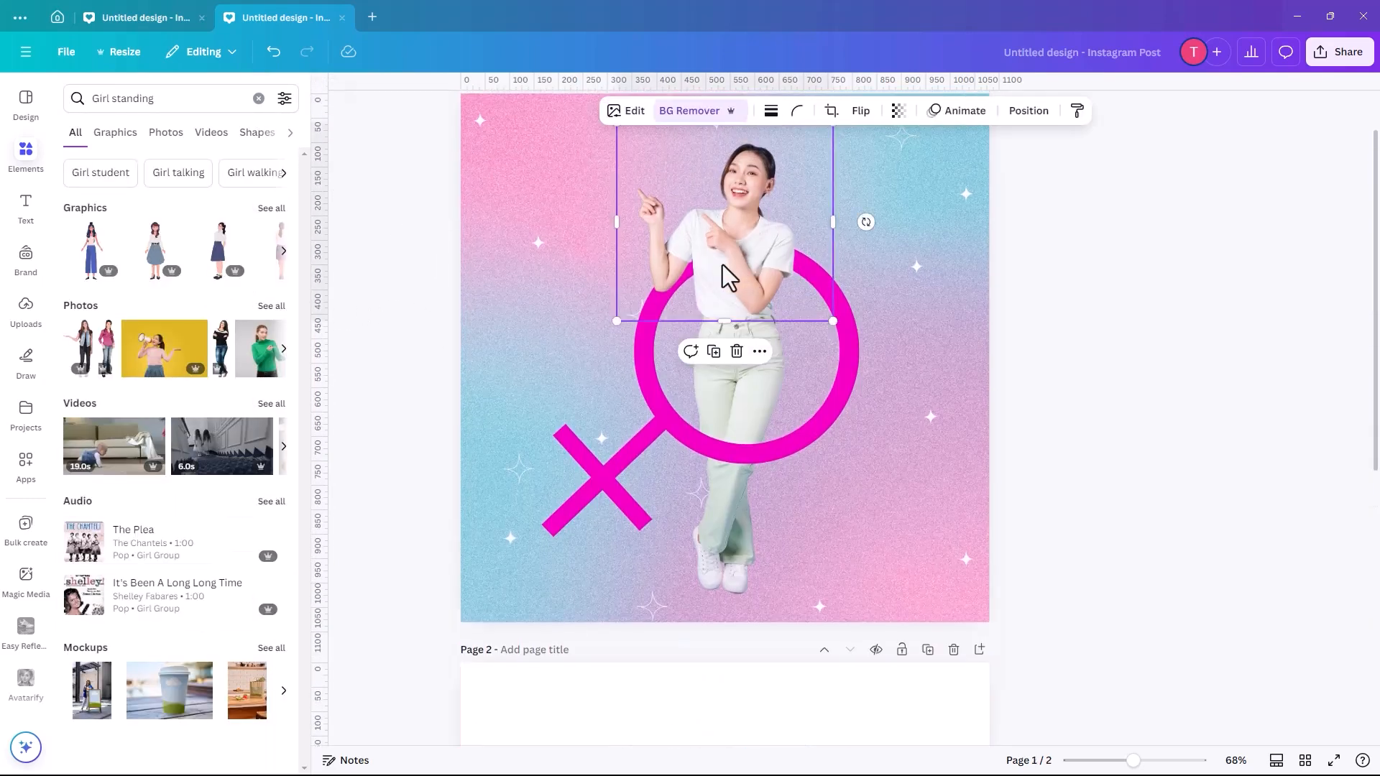
scroll(468, 447, "down", 7)
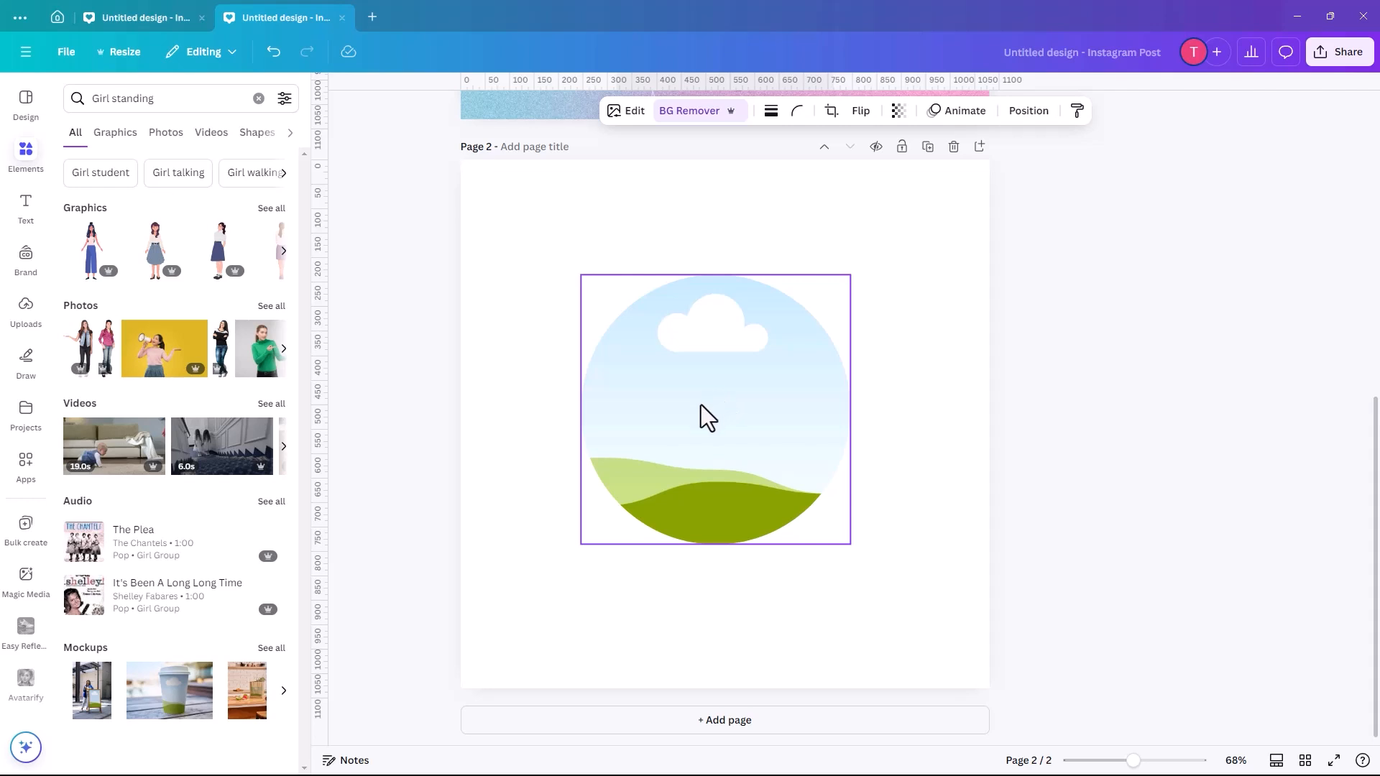
left_click(702, 409)
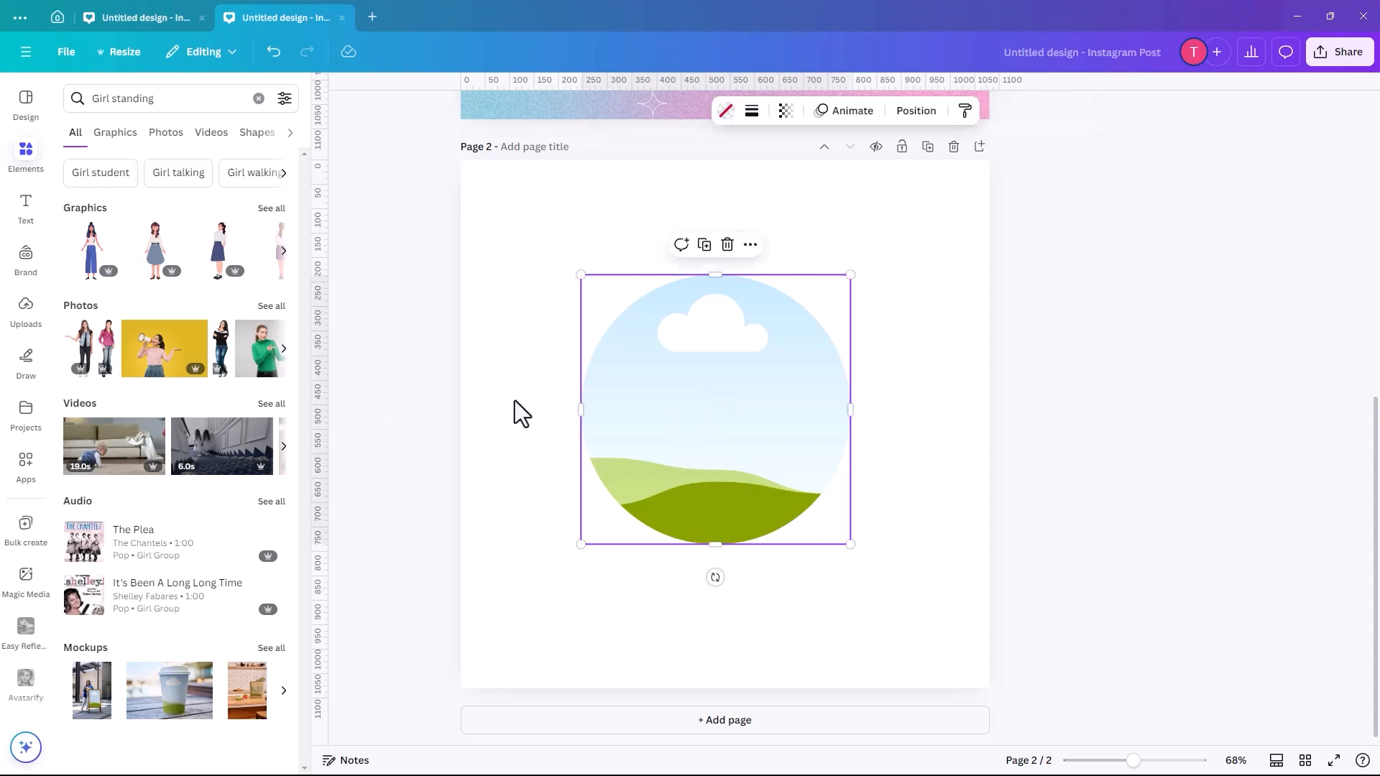
key("ctrl+v")
left_click_drag(745, 321, 723, 418)
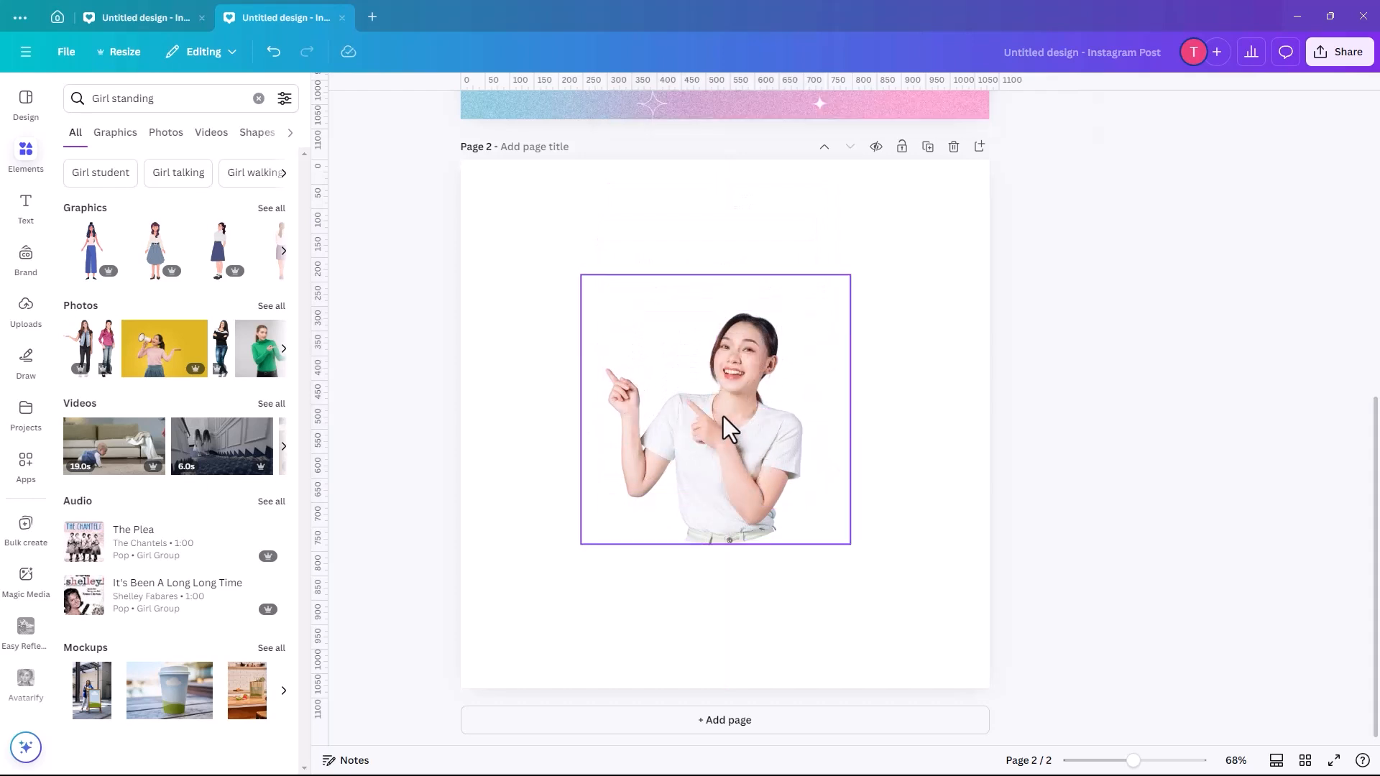
- Reposition the woman's photo upward inside the circle frame so her torso and hips fill it, and enlarge the frame around the page centre
double_click(718, 411)
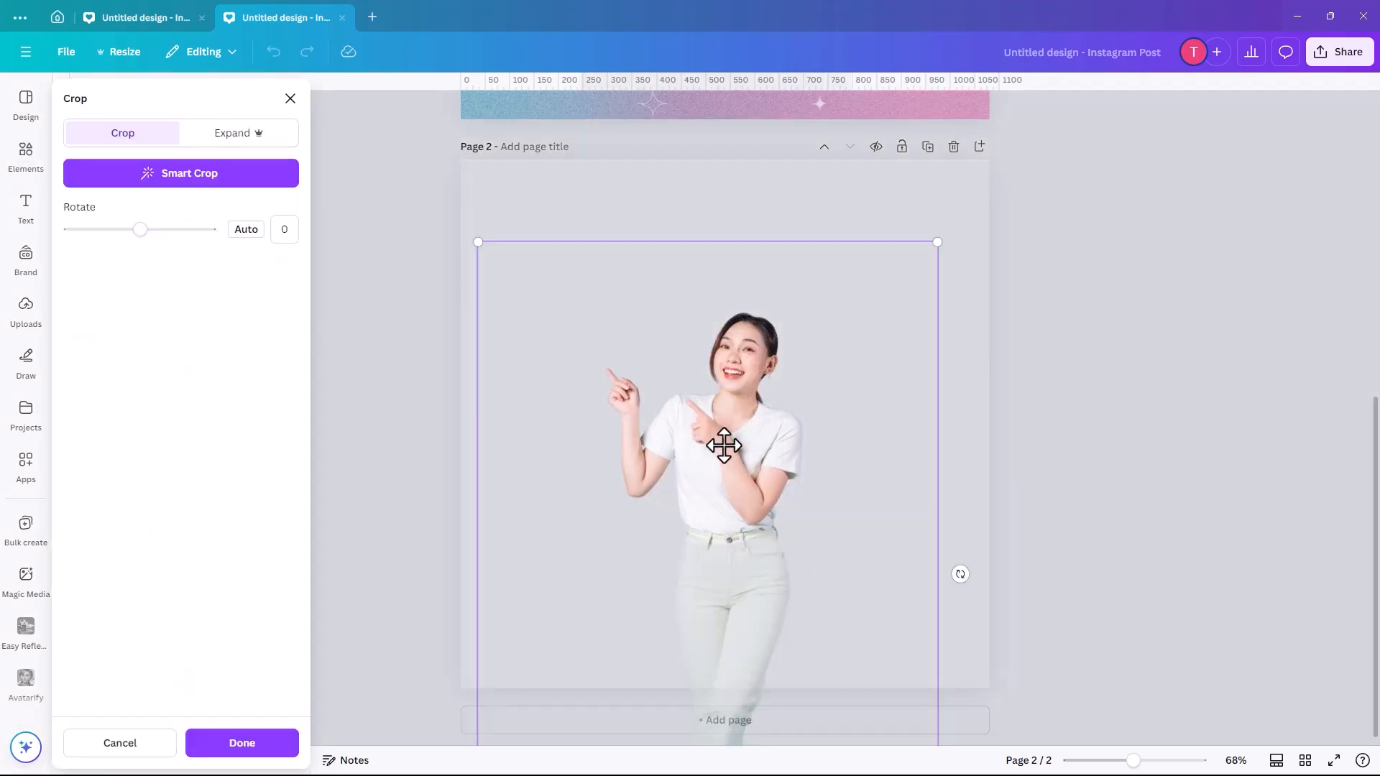
left_click_drag(724, 432, 722, 343)
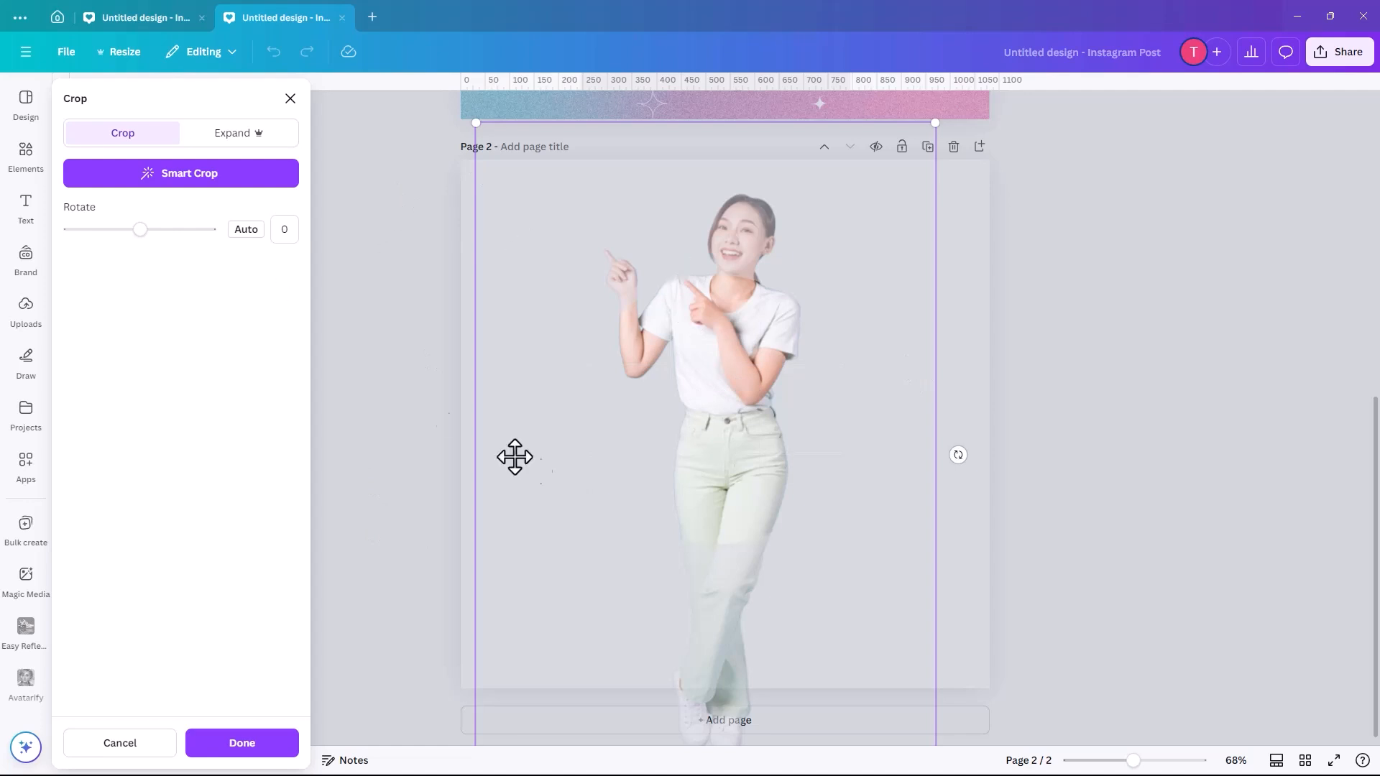
left_click(972, 359)
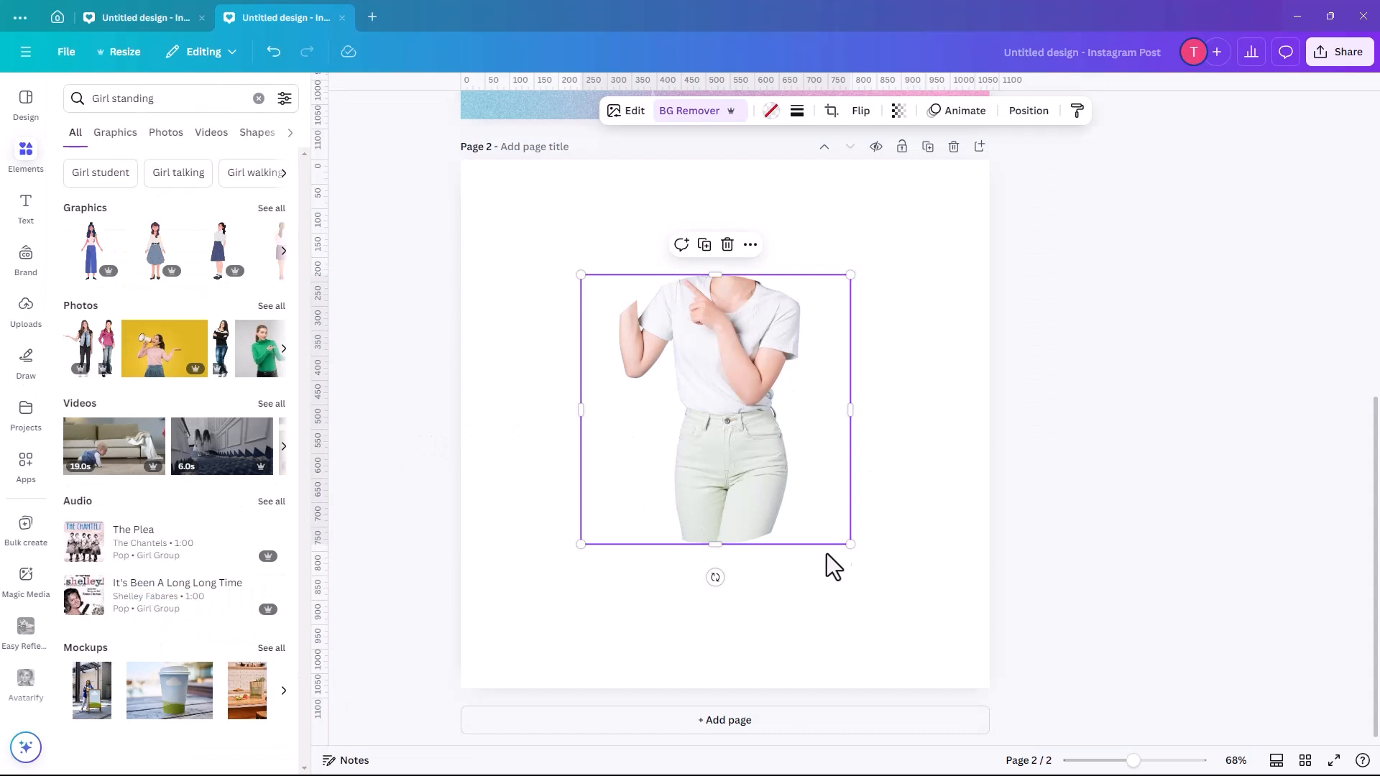
left_click_drag(849, 546, 908, 603)
left_click_drag(749, 447, 724, 432)
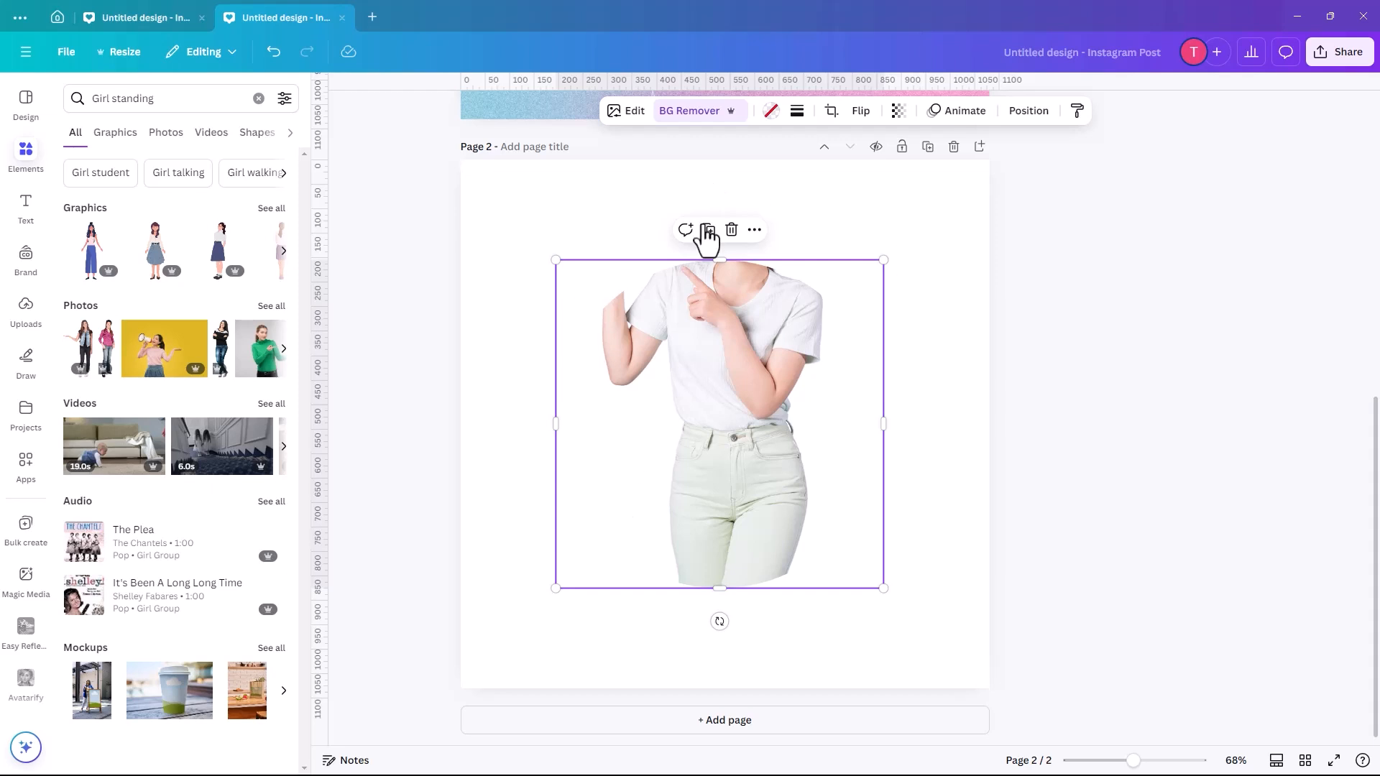
- Paste an enlarged copy of the woman's upper-body cut-out on page 2 and move it down together with the circle frame
key("ctrl+v")
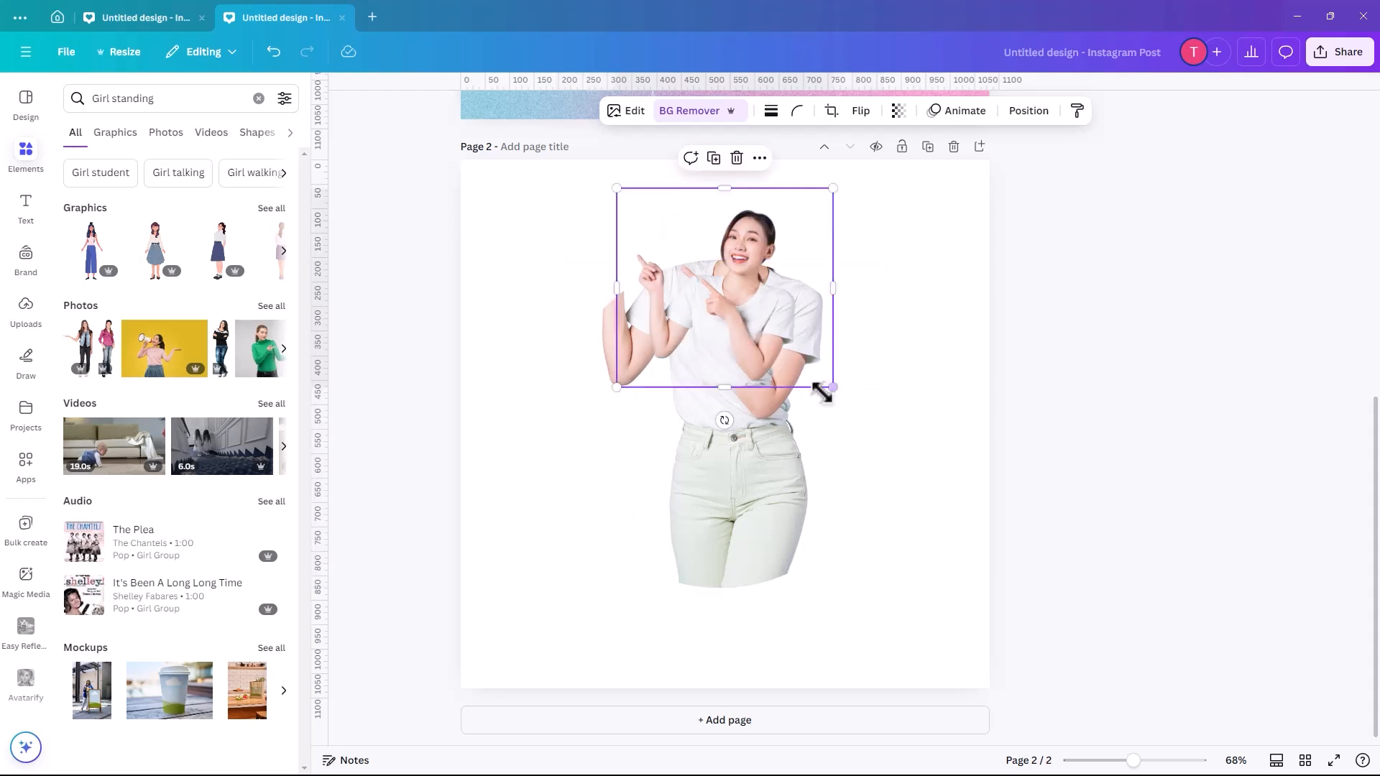
left_click_drag(859, 405, 990, 532)
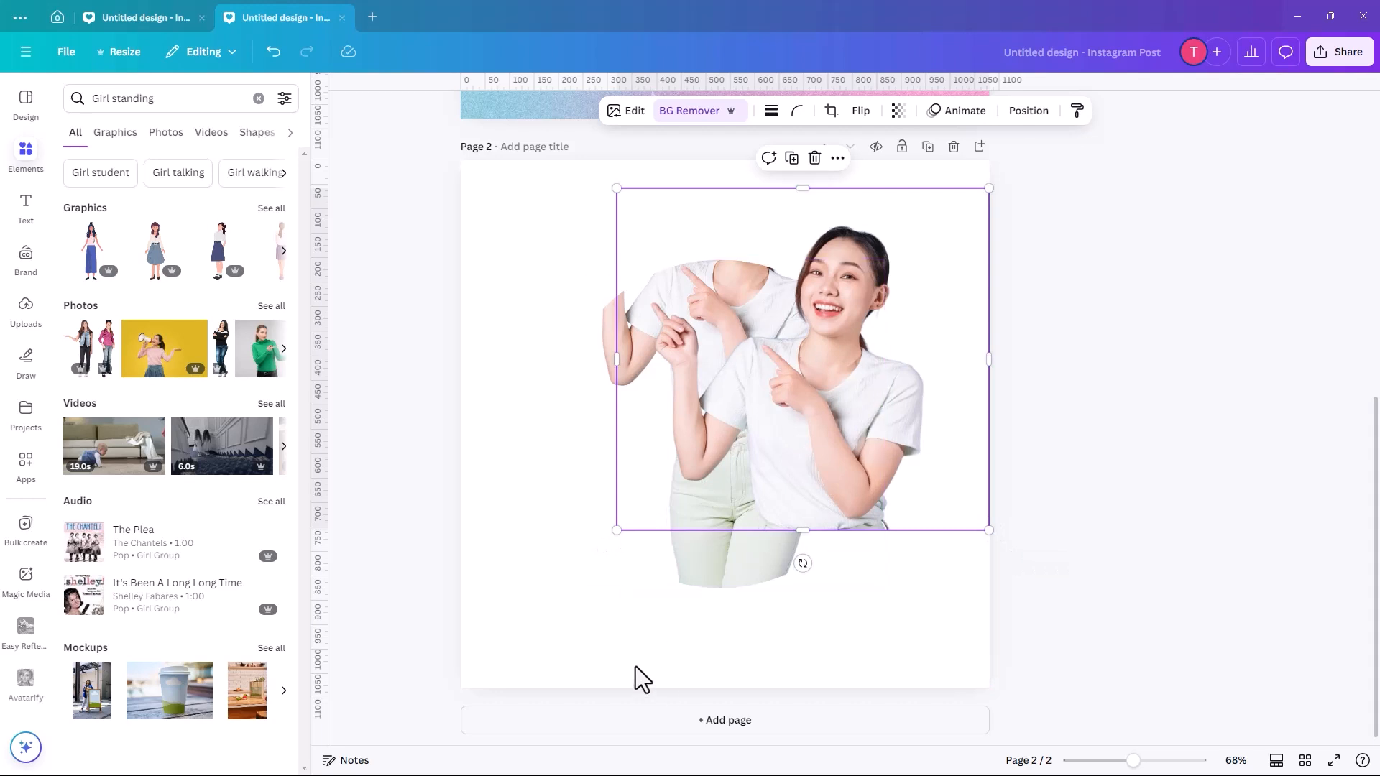
left_click_drag(635, 667, 783, 524)
left_click(503, 467)
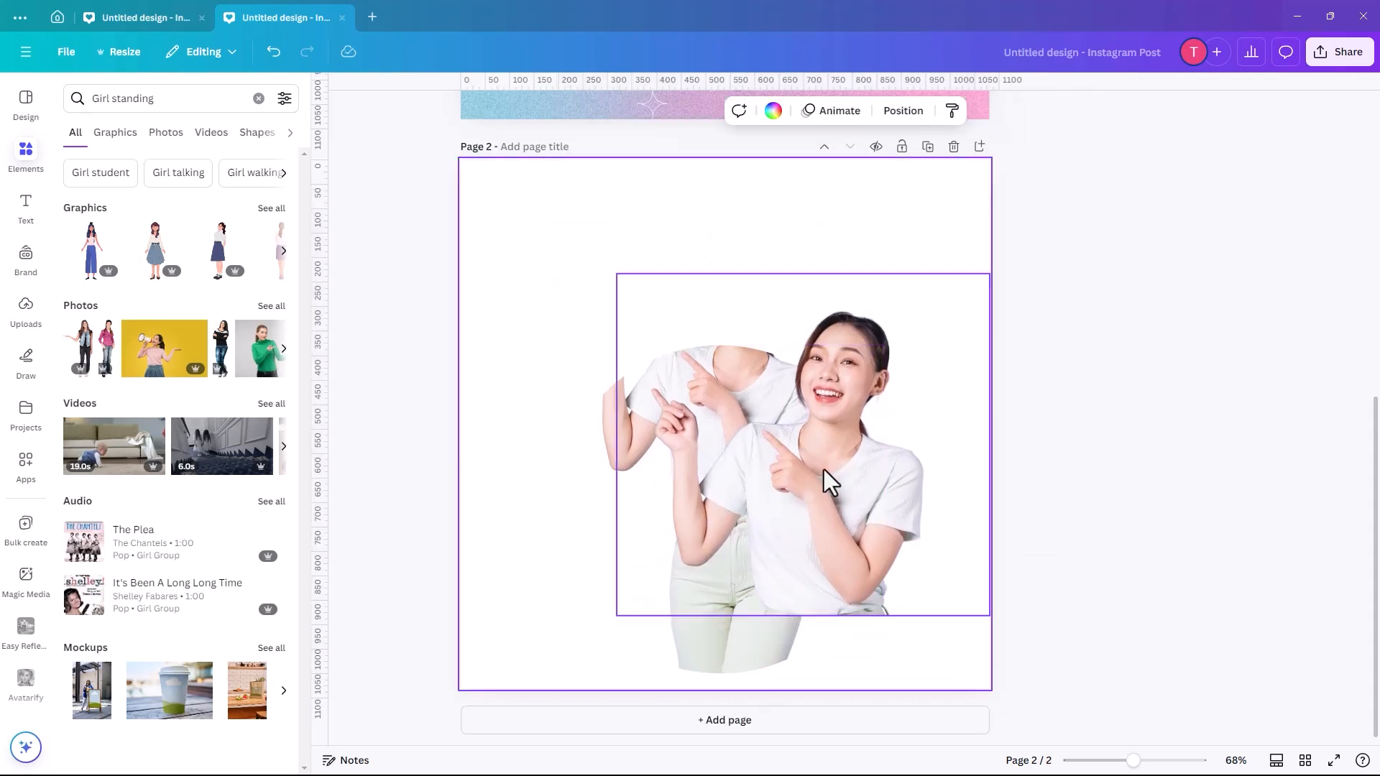
- Scale and align the upper-body cut-out over the framed photo so the shirt, arms and waist match exactly
left_click_drag(888, 488, 817, 394)
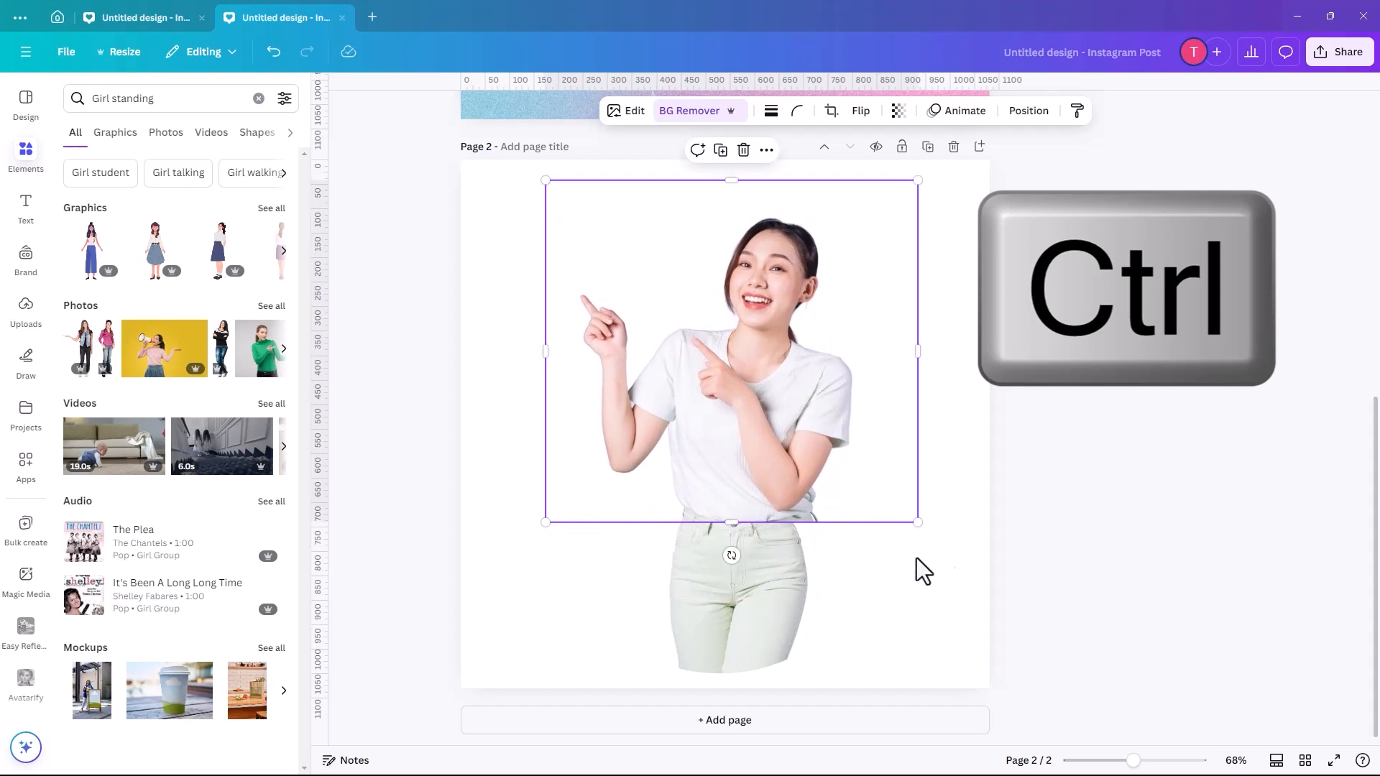
left_click_drag(912, 522, 885, 496)
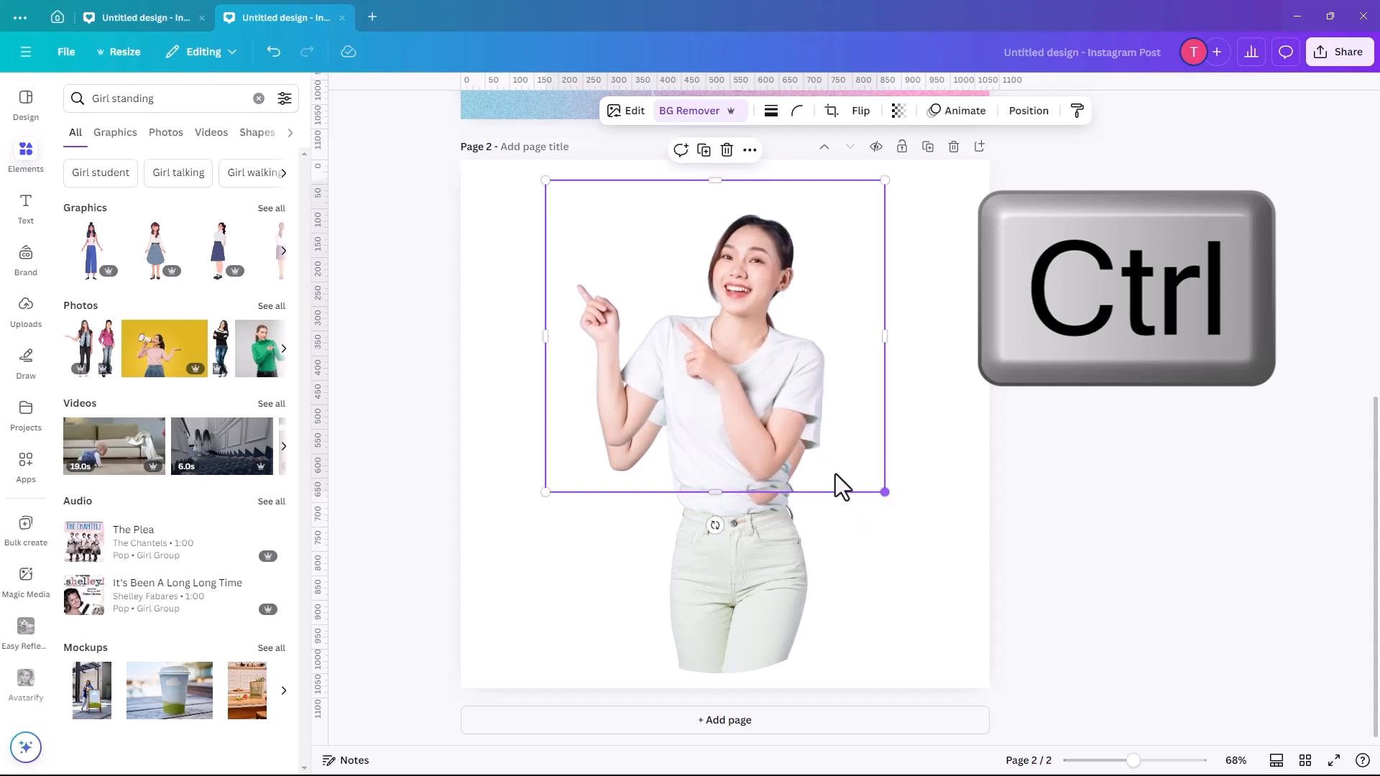
left_click_drag(774, 421, 774, 436)
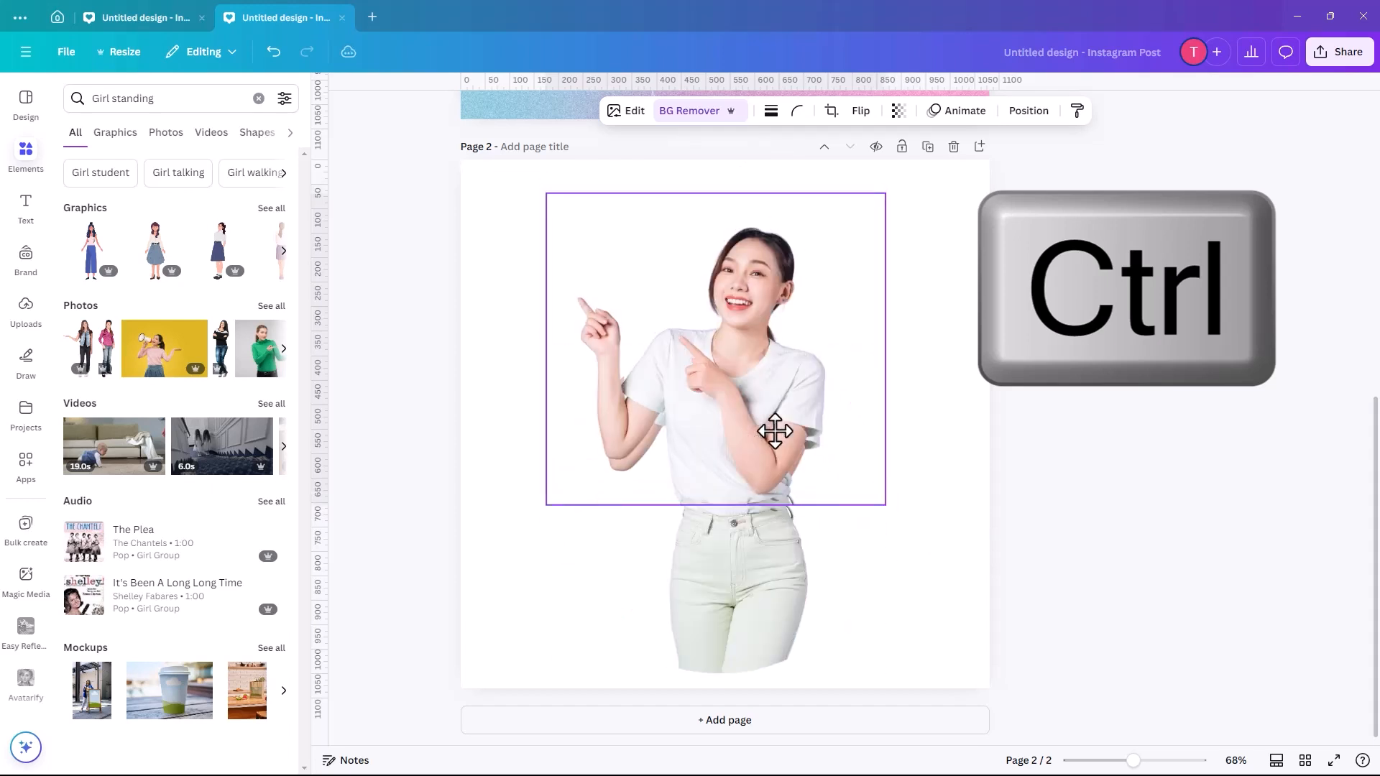
left_click_drag(883, 514, 878, 511)
left_click_drag(740, 471, 741, 466)
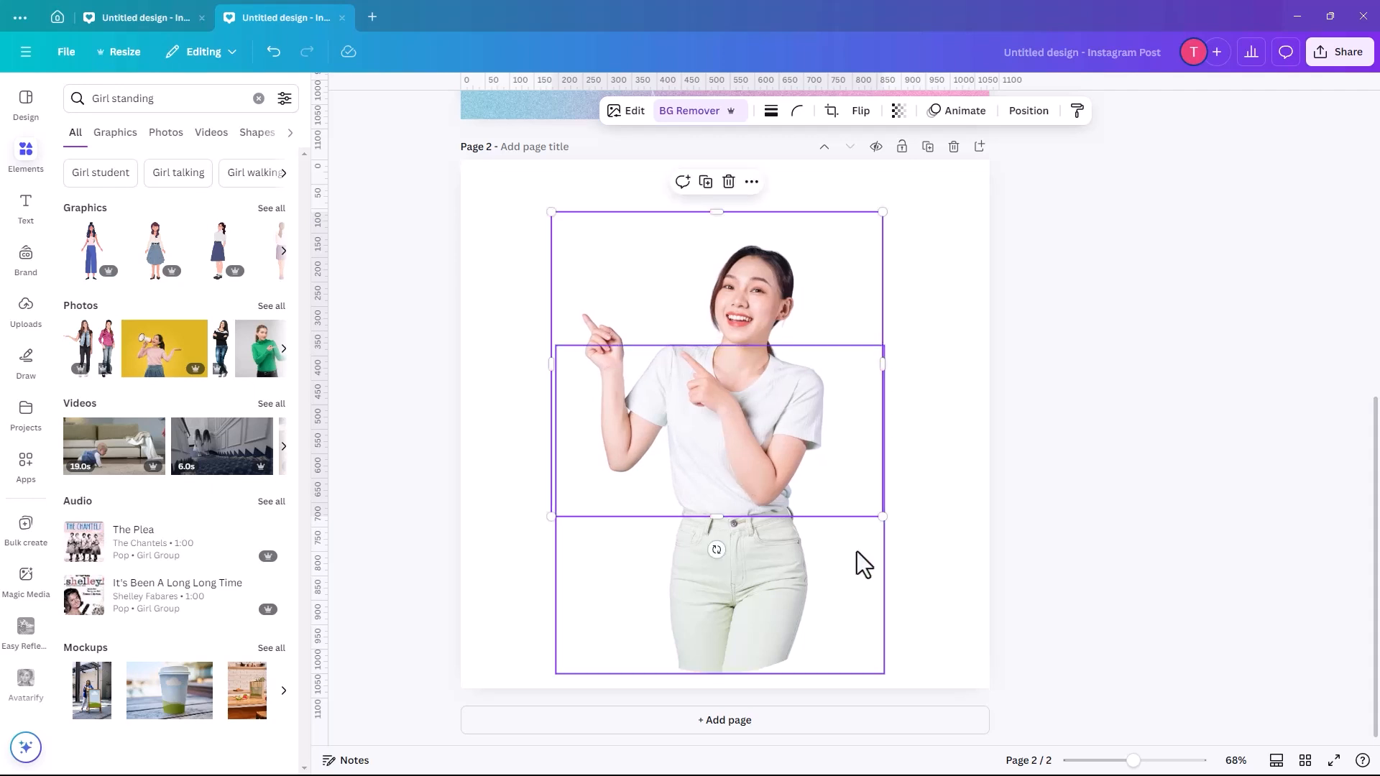
- Give the circle frame a solid border with weight 47 and colour it with the pink from the document colors
left_click(719, 565)
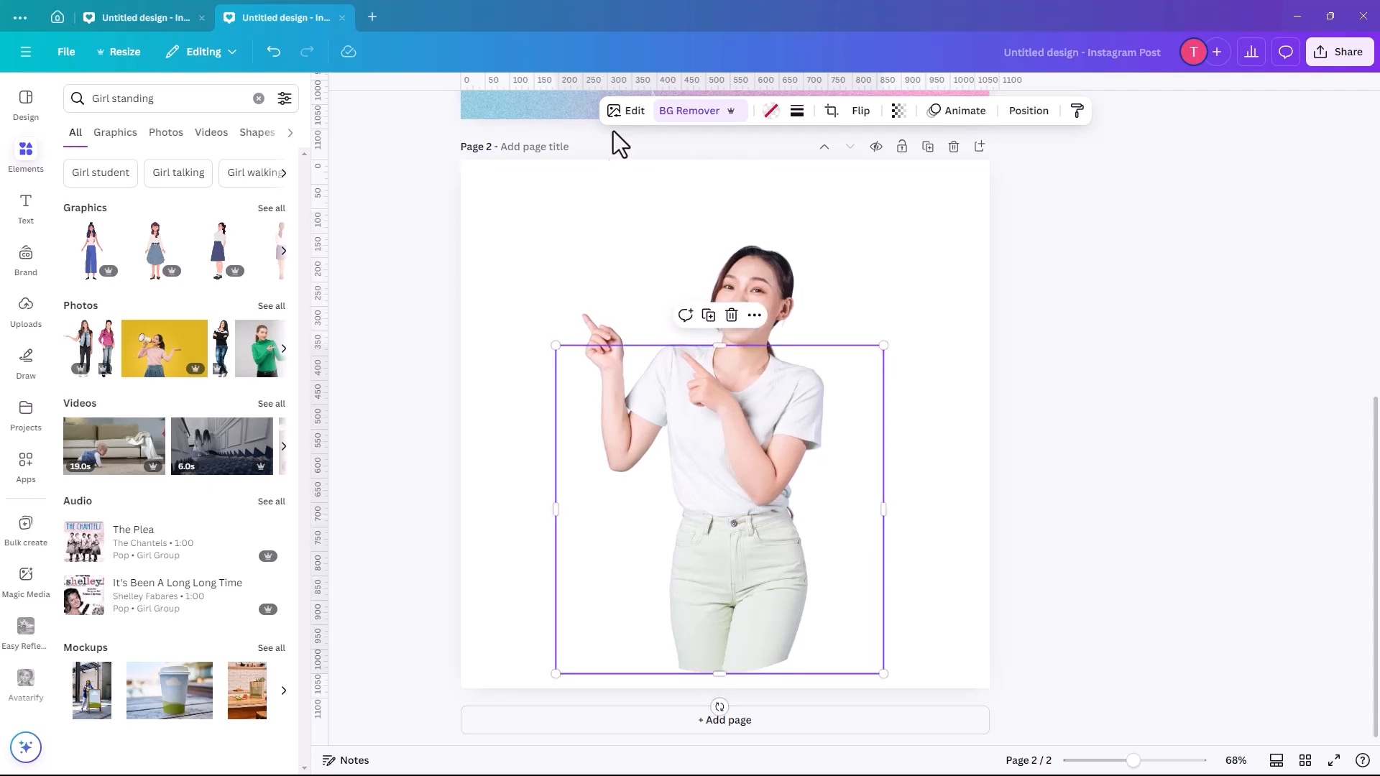
left_click(797, 112)
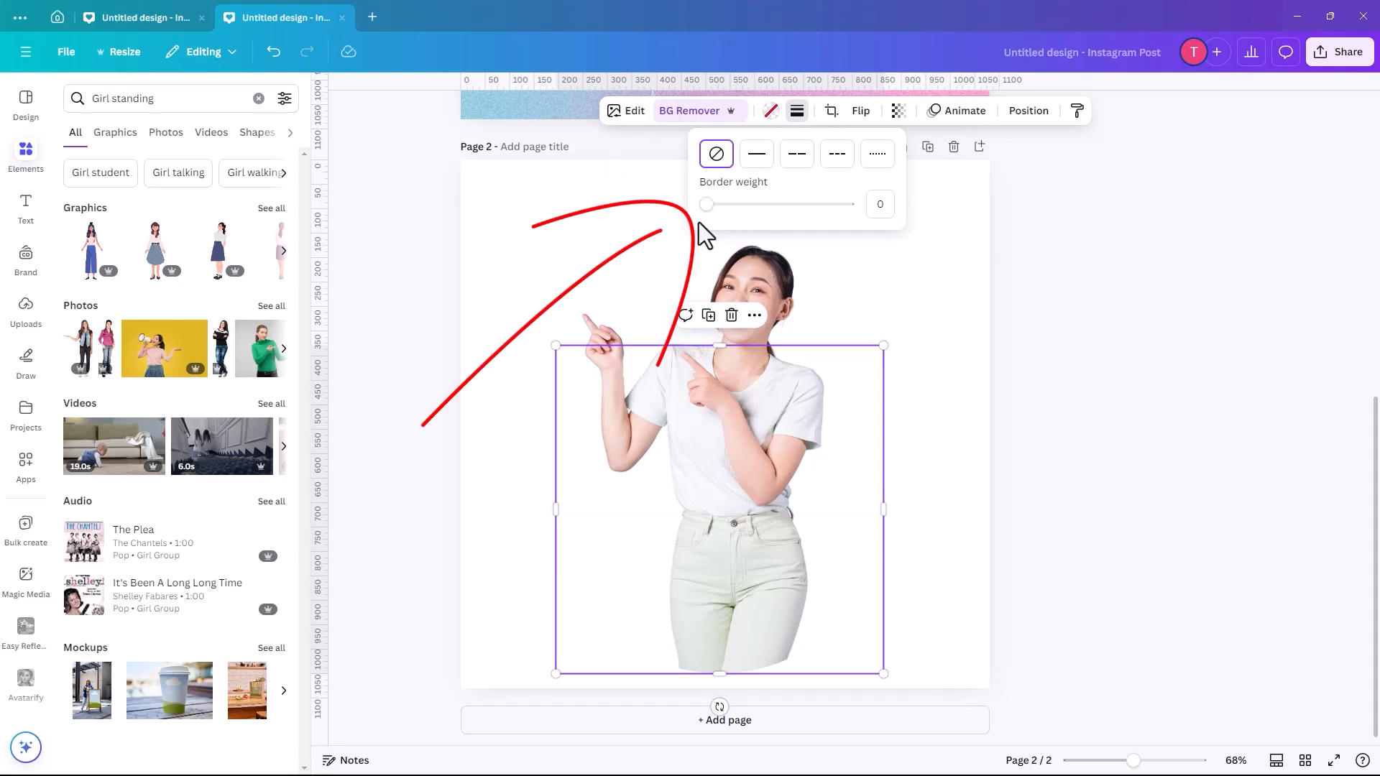
left_click_drag(706, 206, 773, 217)
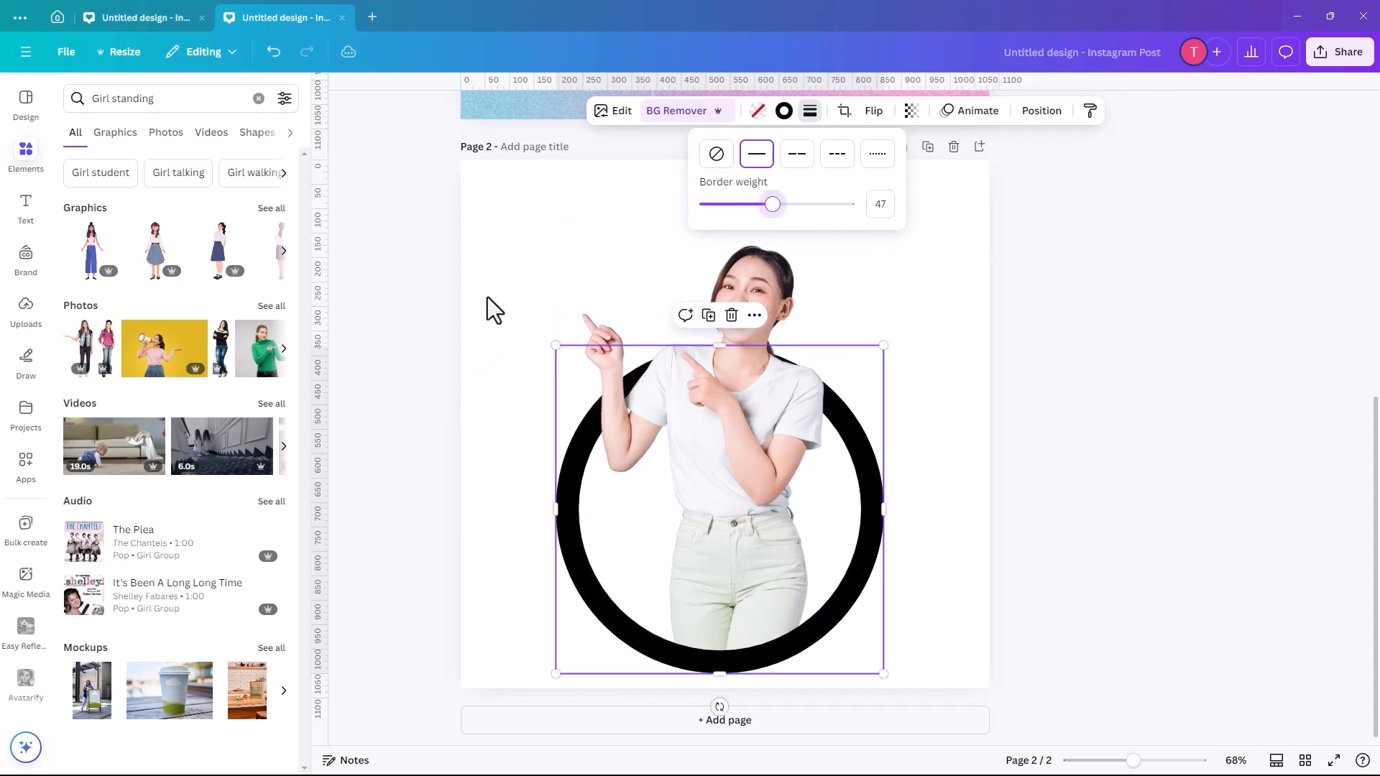
left_click(461, 325)
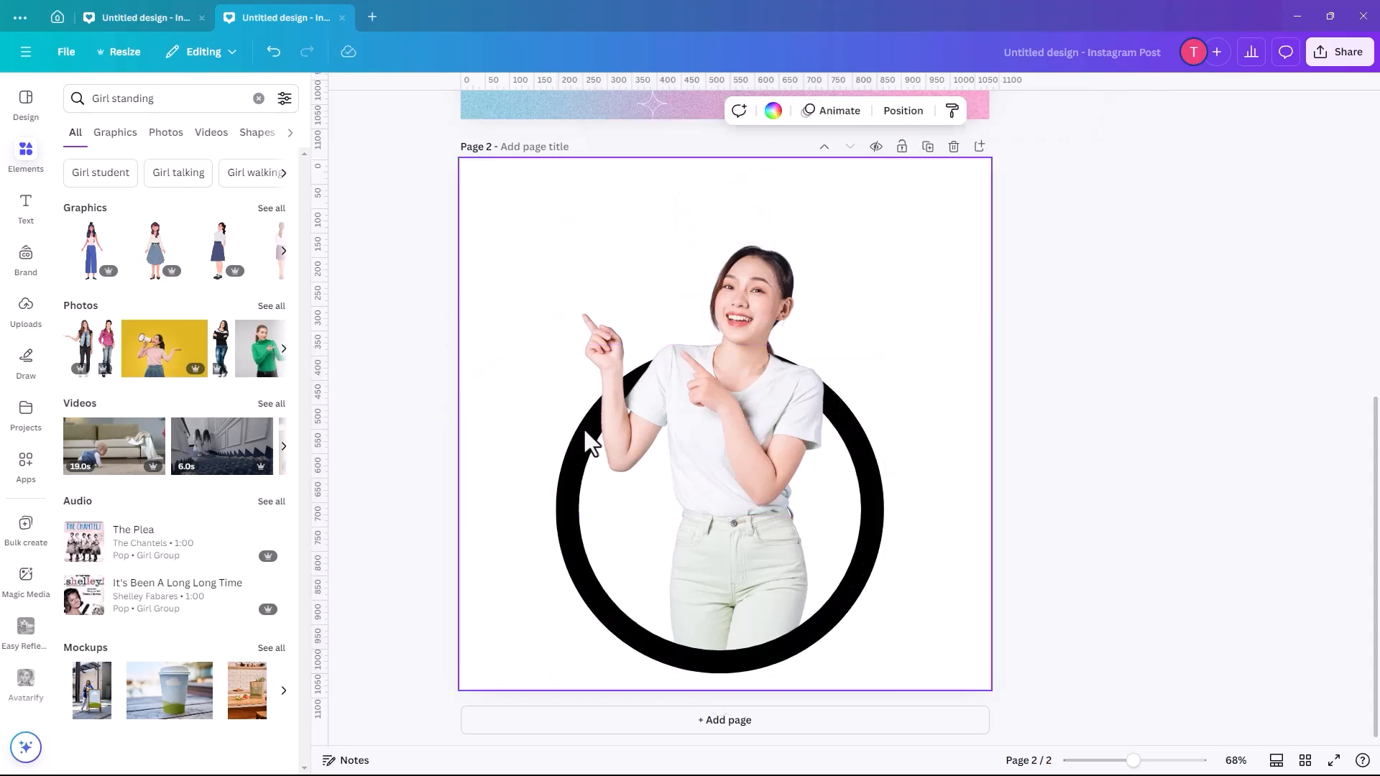
left_click(870, 571)
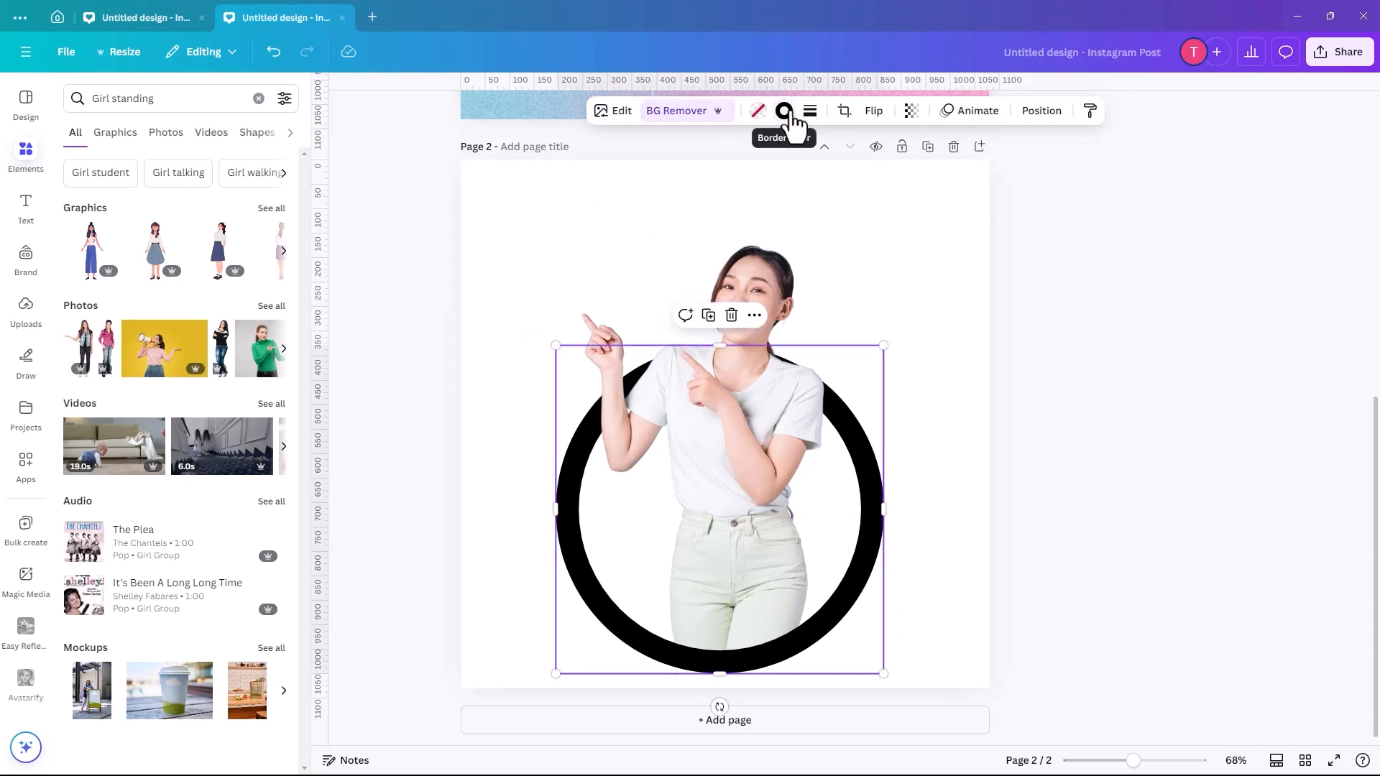
left_click(156, 206)
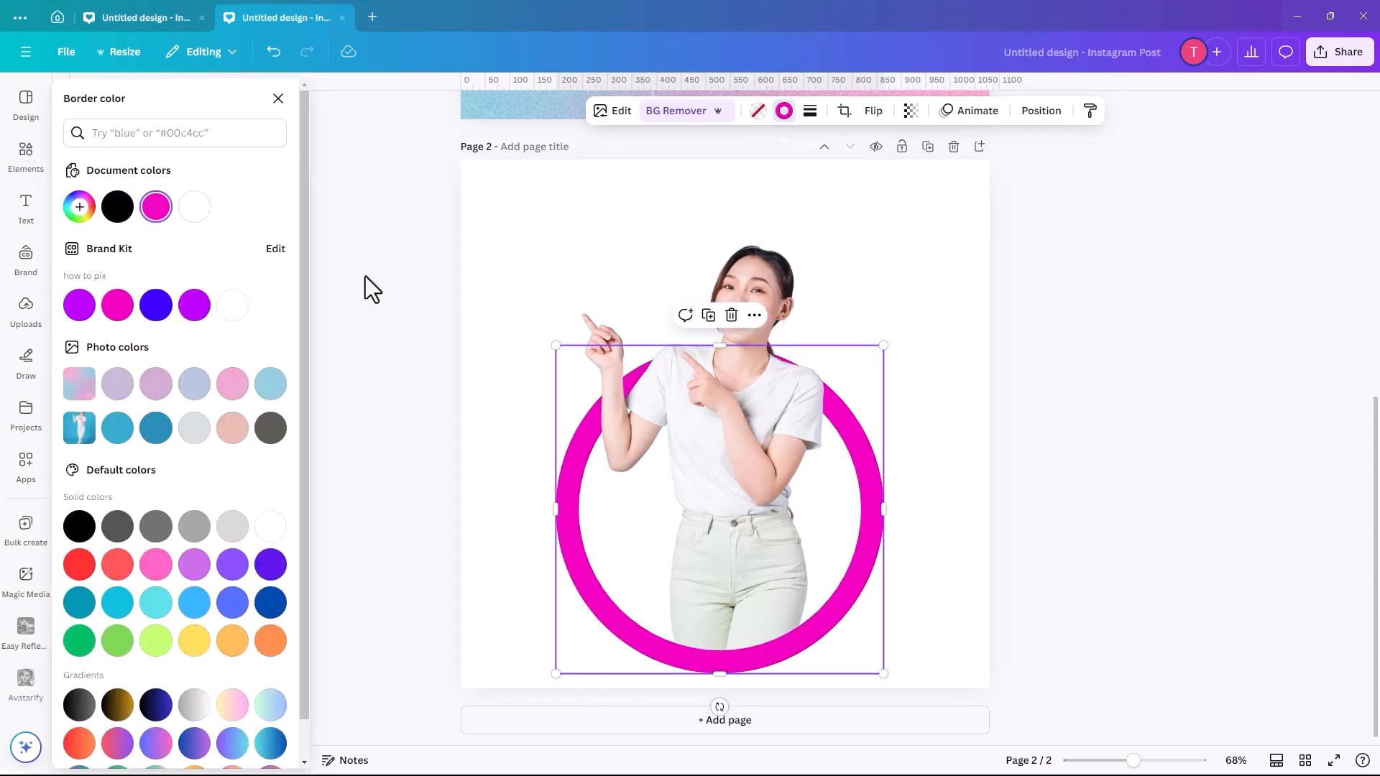
- Select the upper-body cut-out and the pink-bordered frame together and move them up to the middle of page 2
left_click_drag(722, 443, 826, 594)
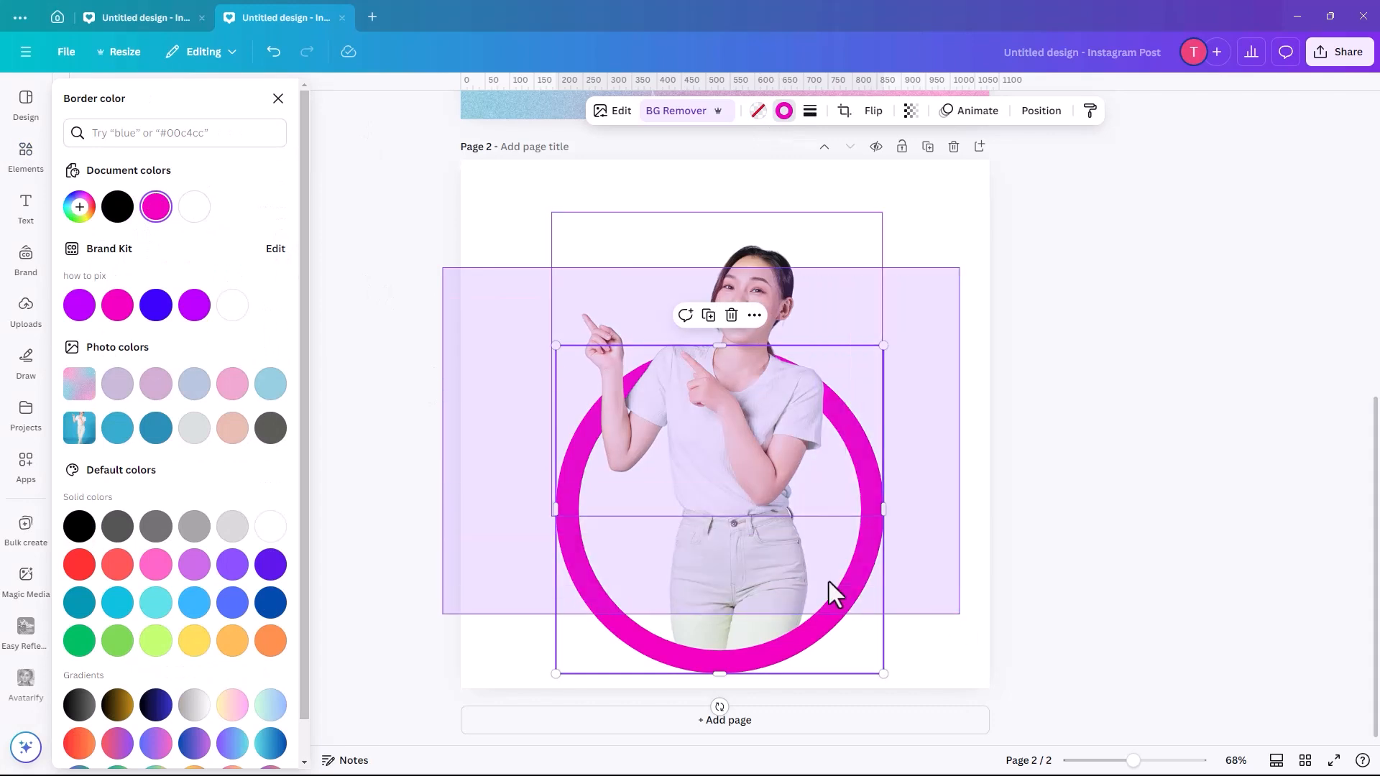
left_click_drag(748, 575, 823, 573)
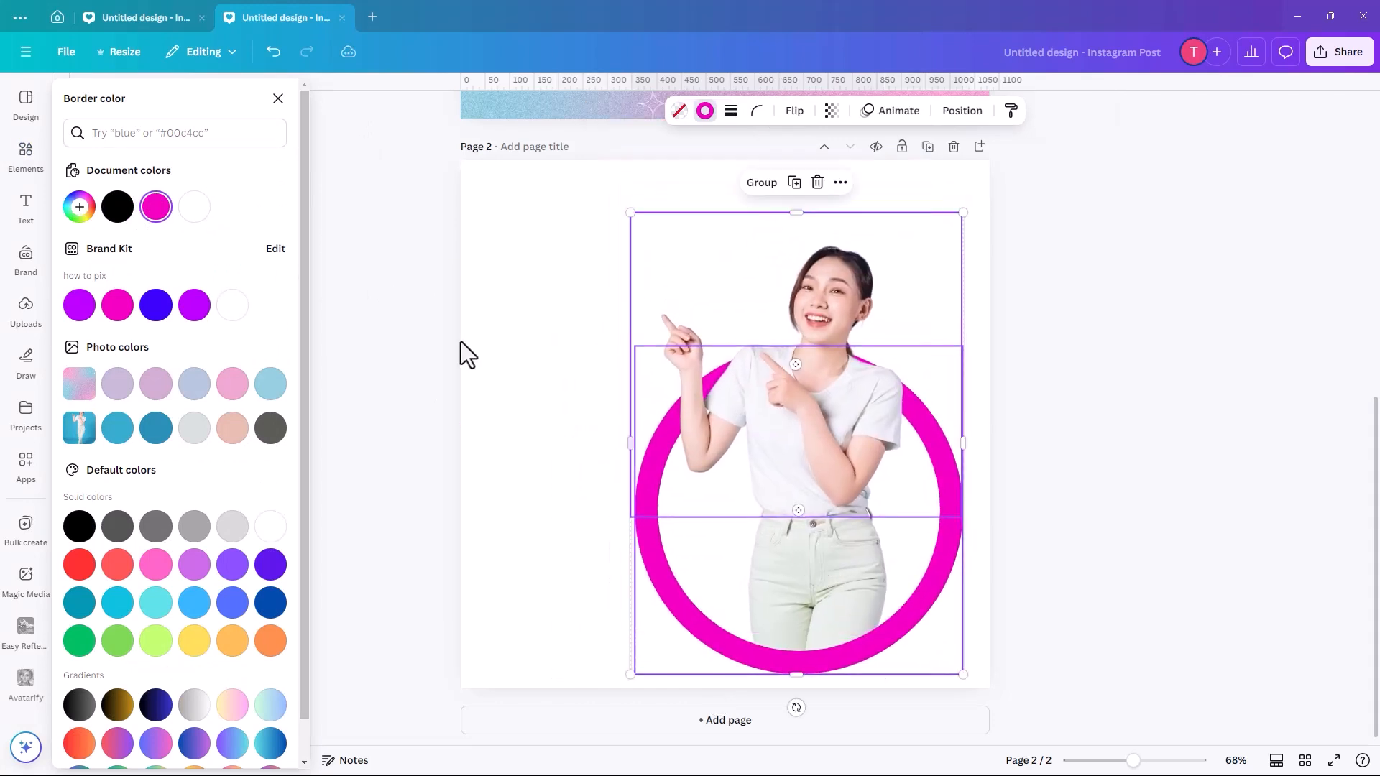
left_click(532, 273)
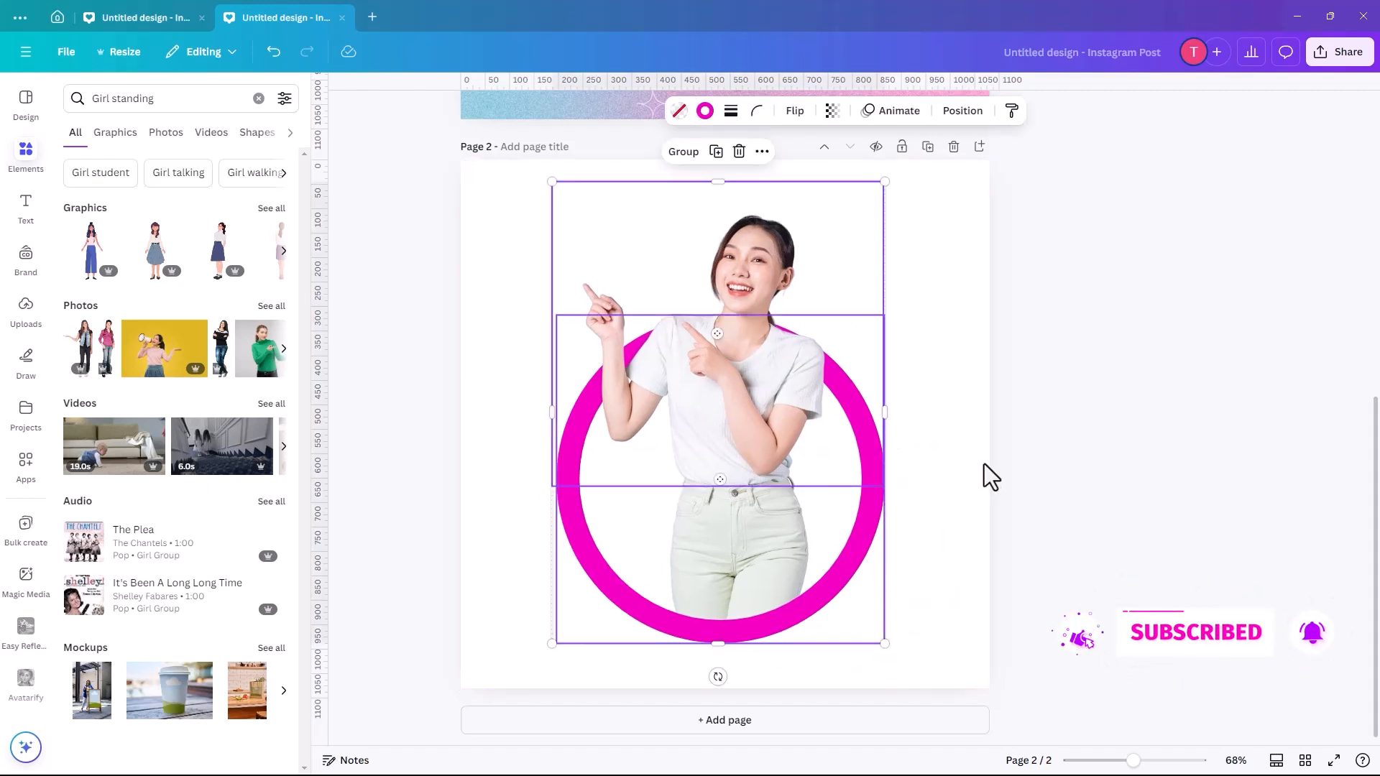
left_click(928, 354)
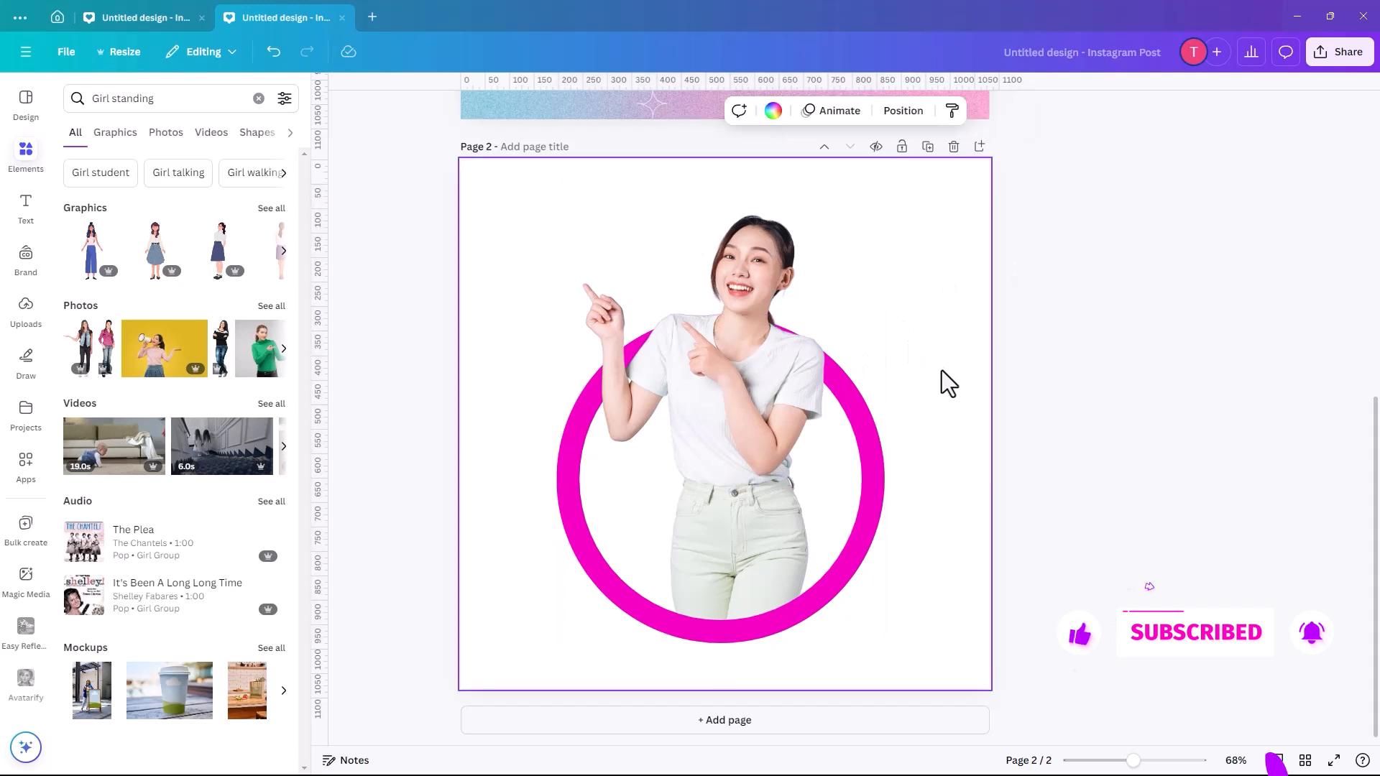